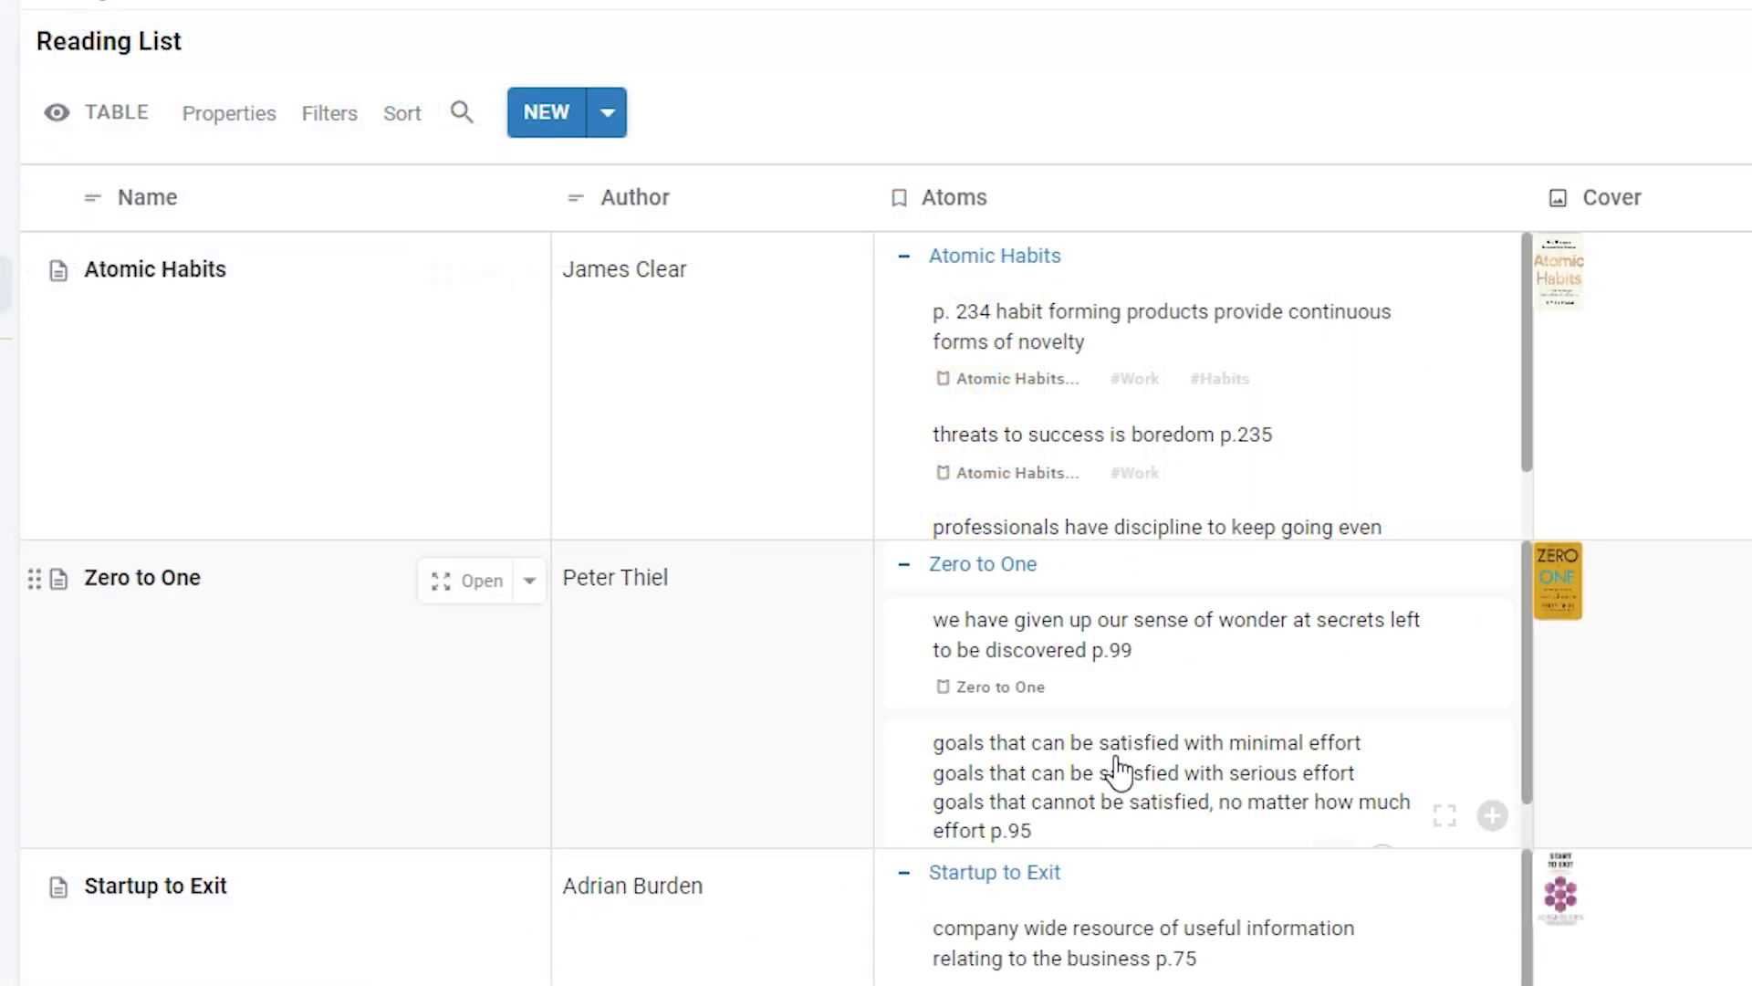
scroll(1118, 774, "down", 3)
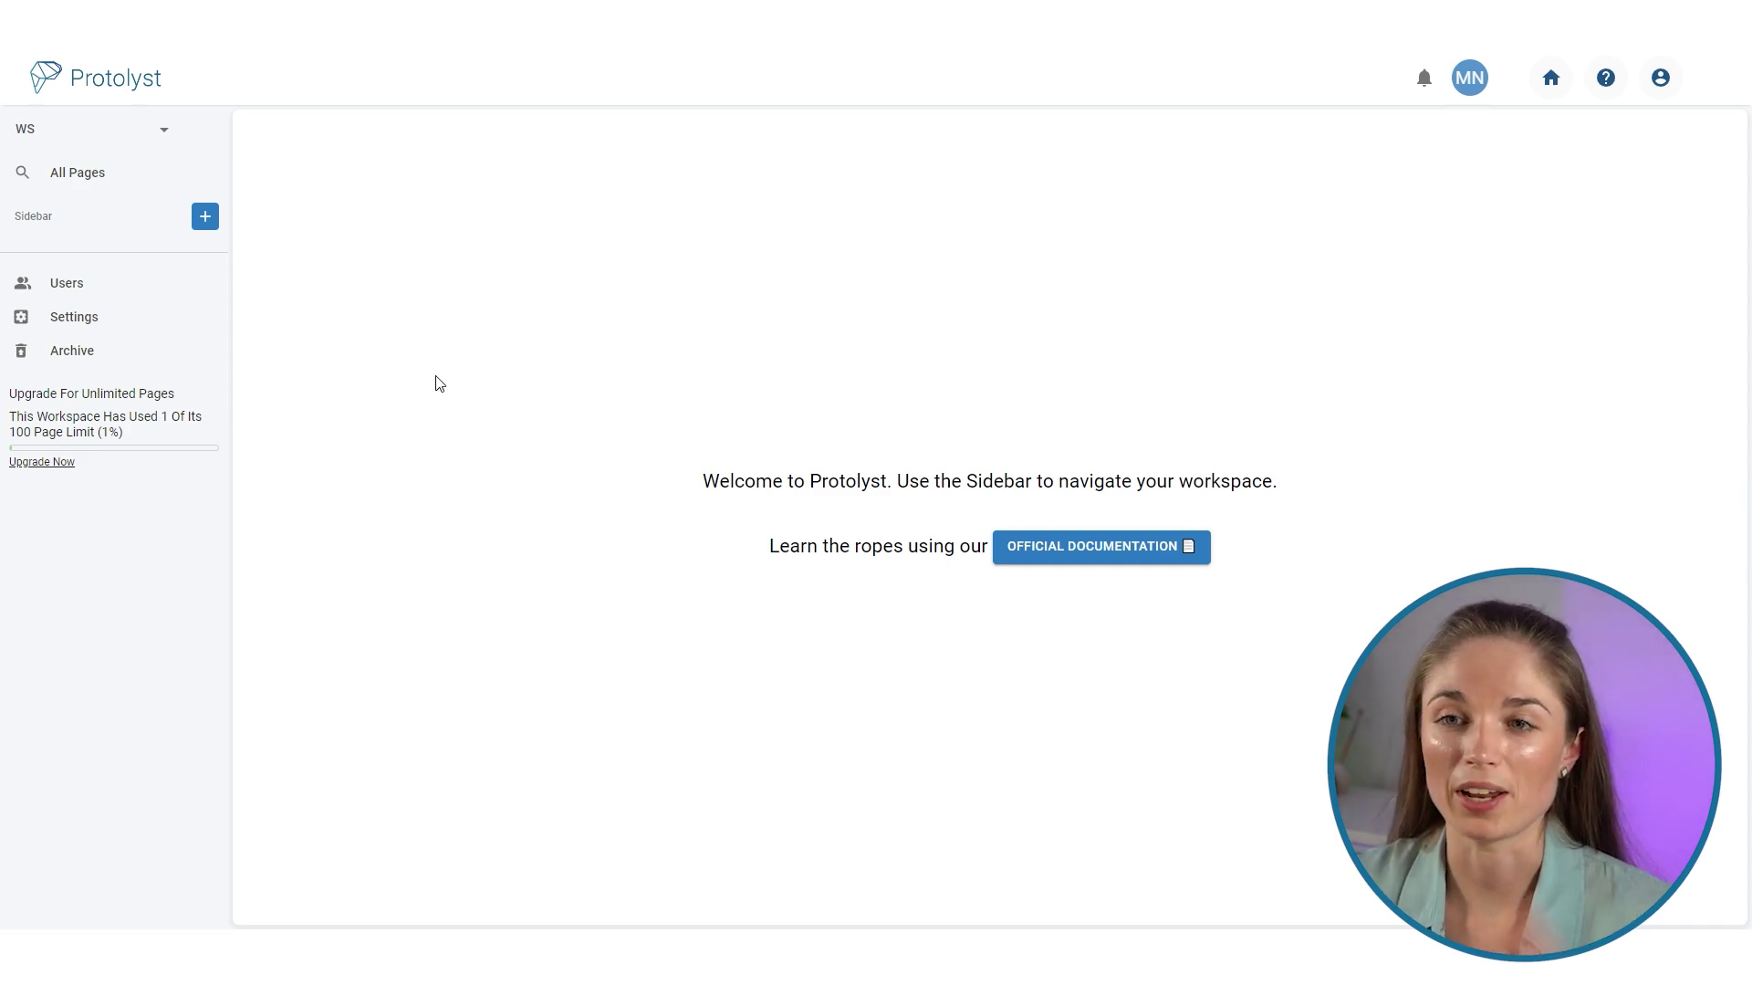
Step: Add a new page to the sidebar and title it "Startup to Exit"
left_click(206, 216)
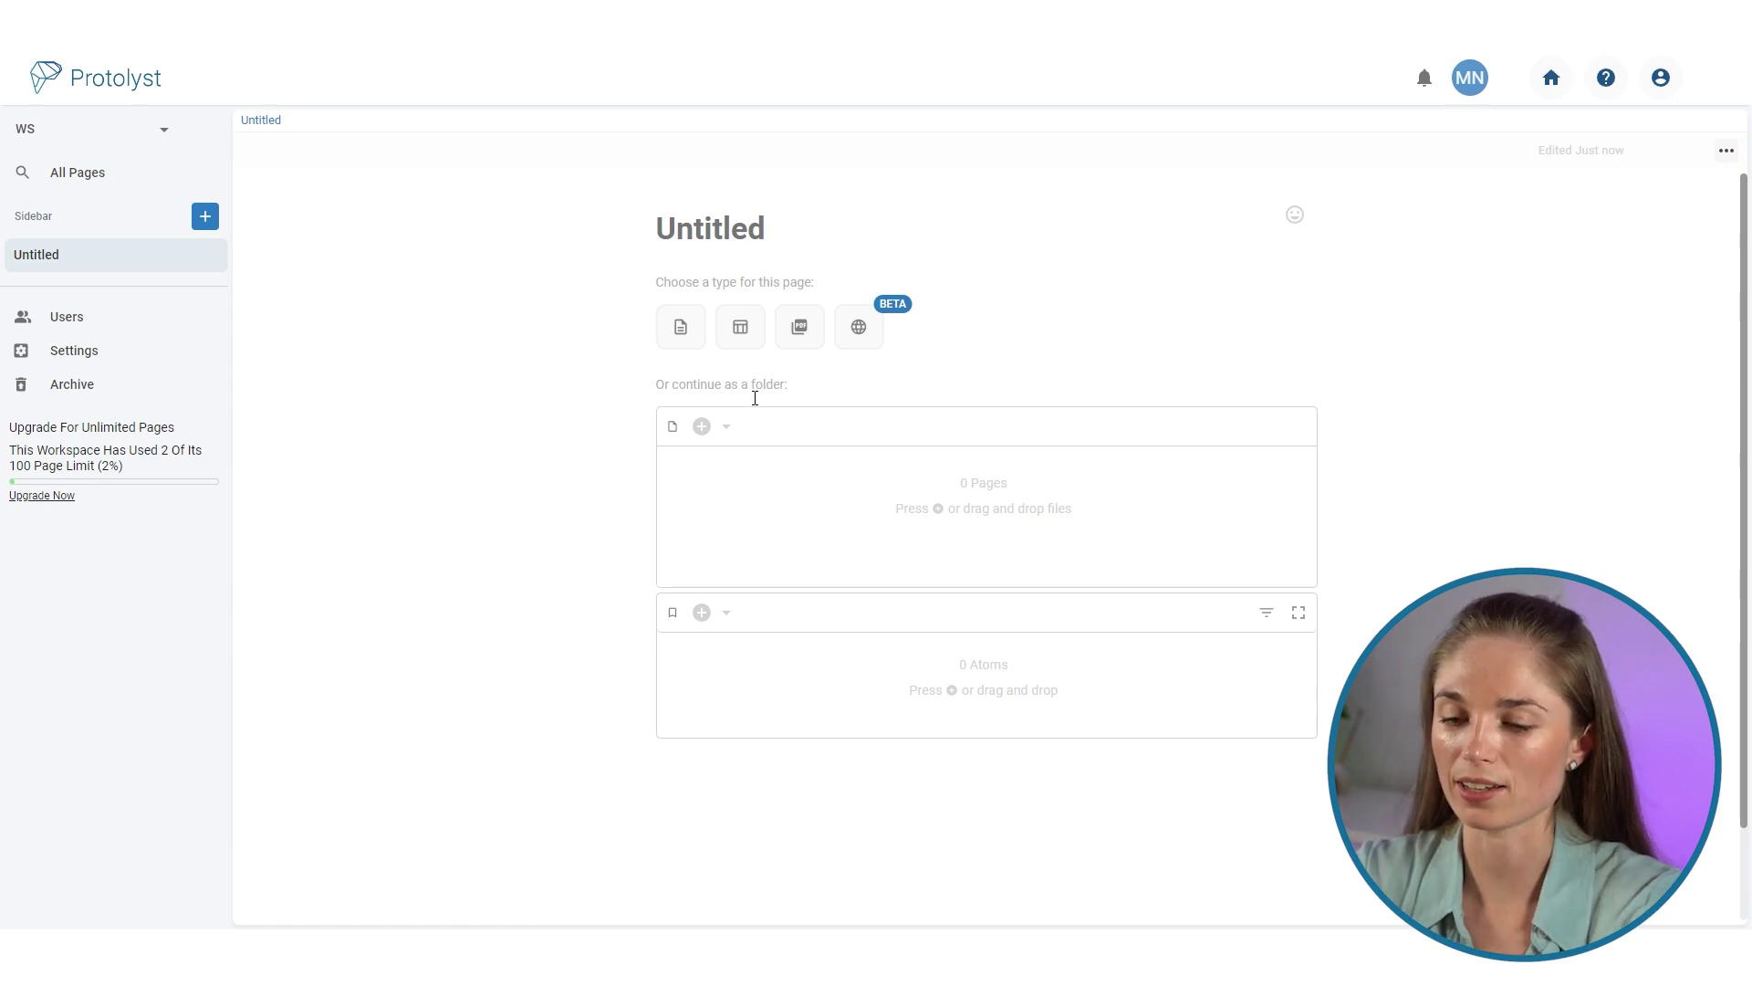
type("Stgar")
key("BackSpace")
key("BackSpace")
key("BackSpace")
type("artup ")
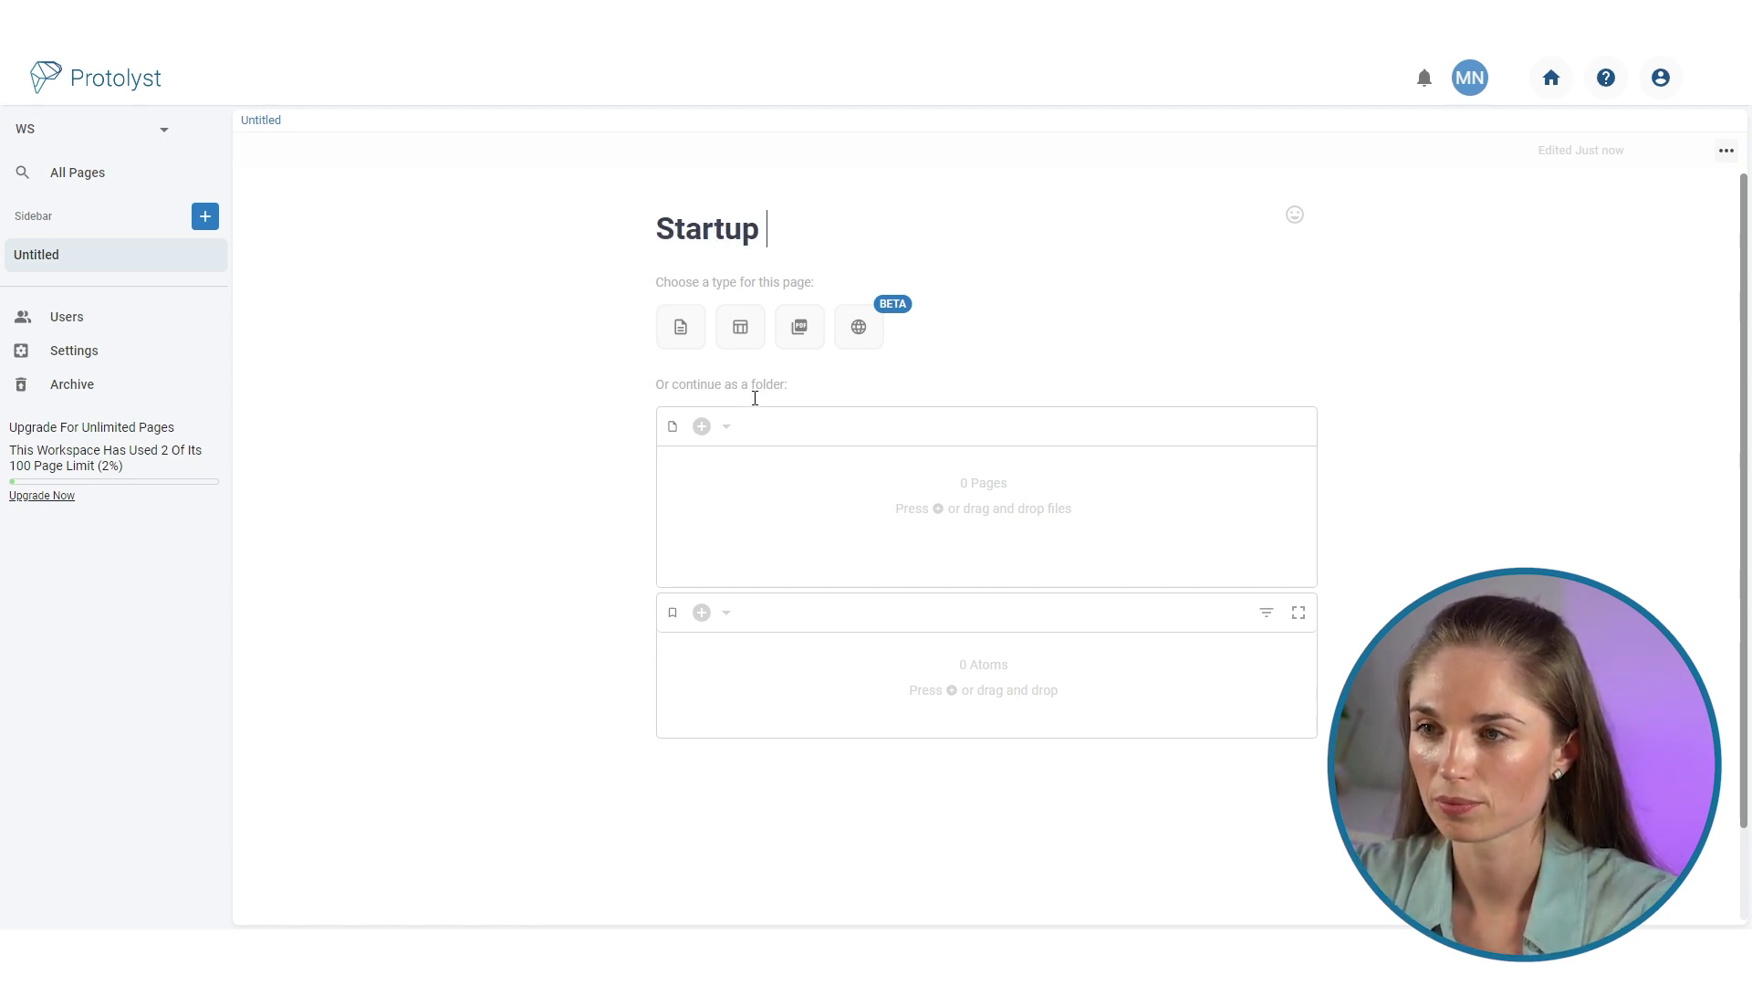
type("to Exit")
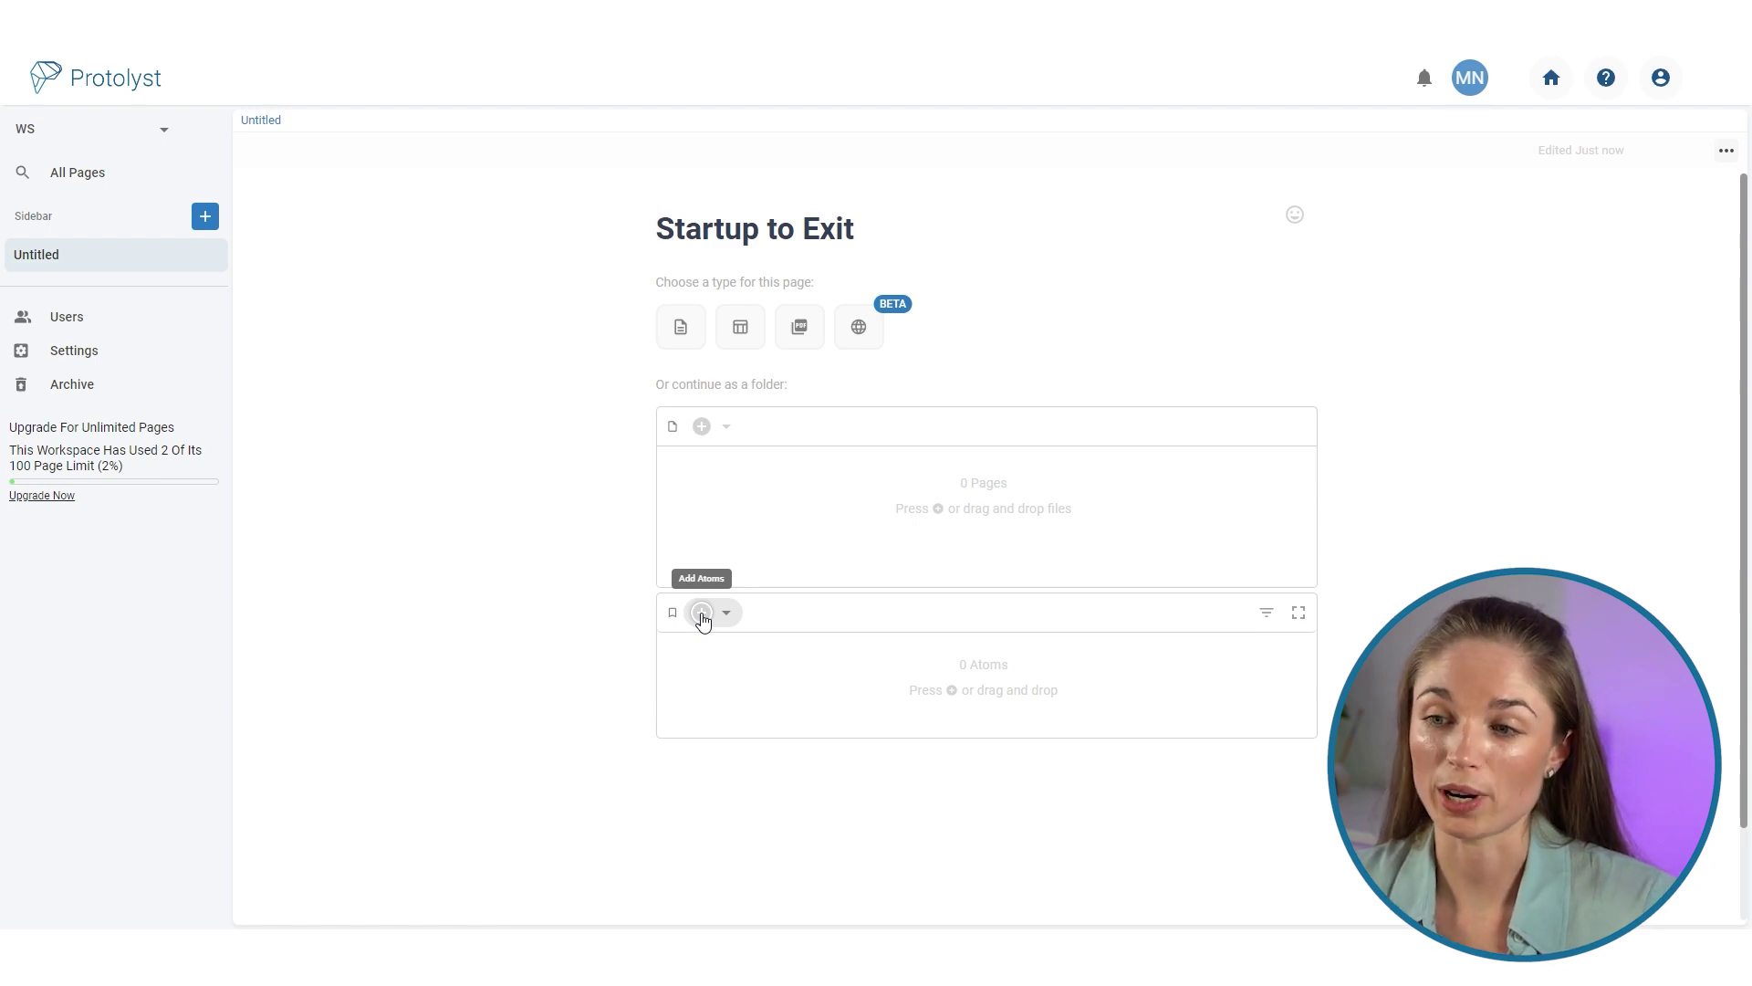
Step: Add a new atom to the page reading "Functions that straddle departments - shared permissions for inofmation across two departments p.71"
left_click(711, 622)
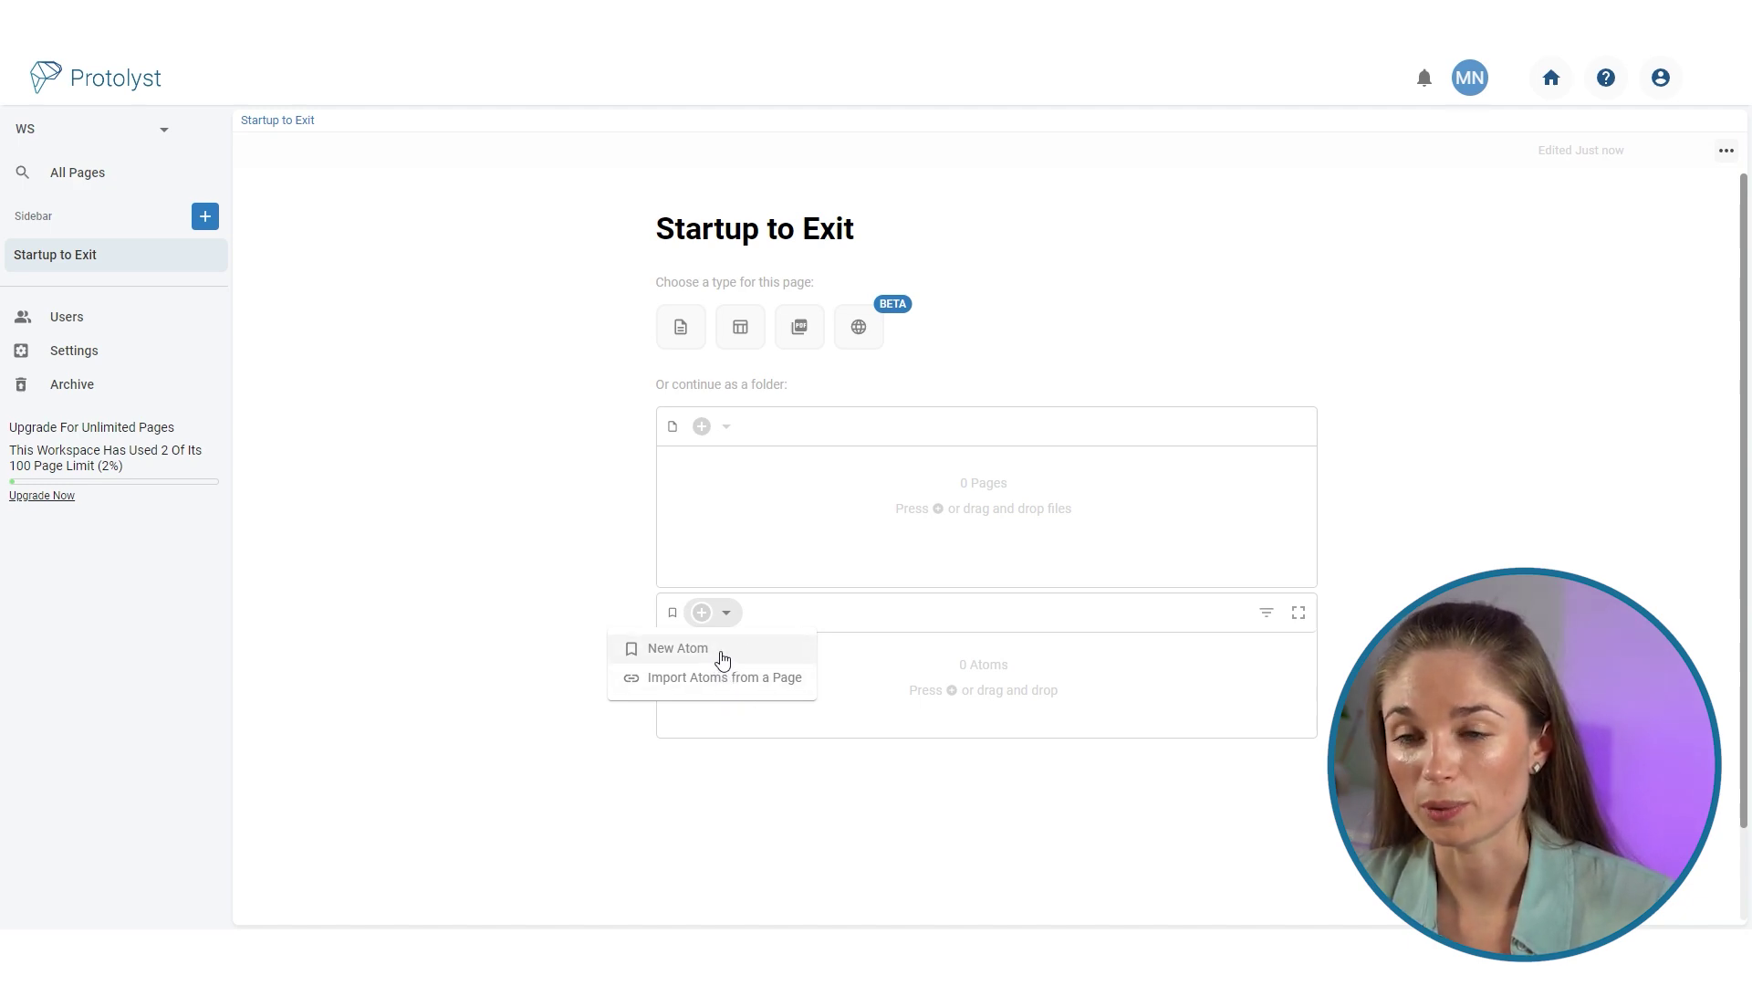
left_click(722, 657)
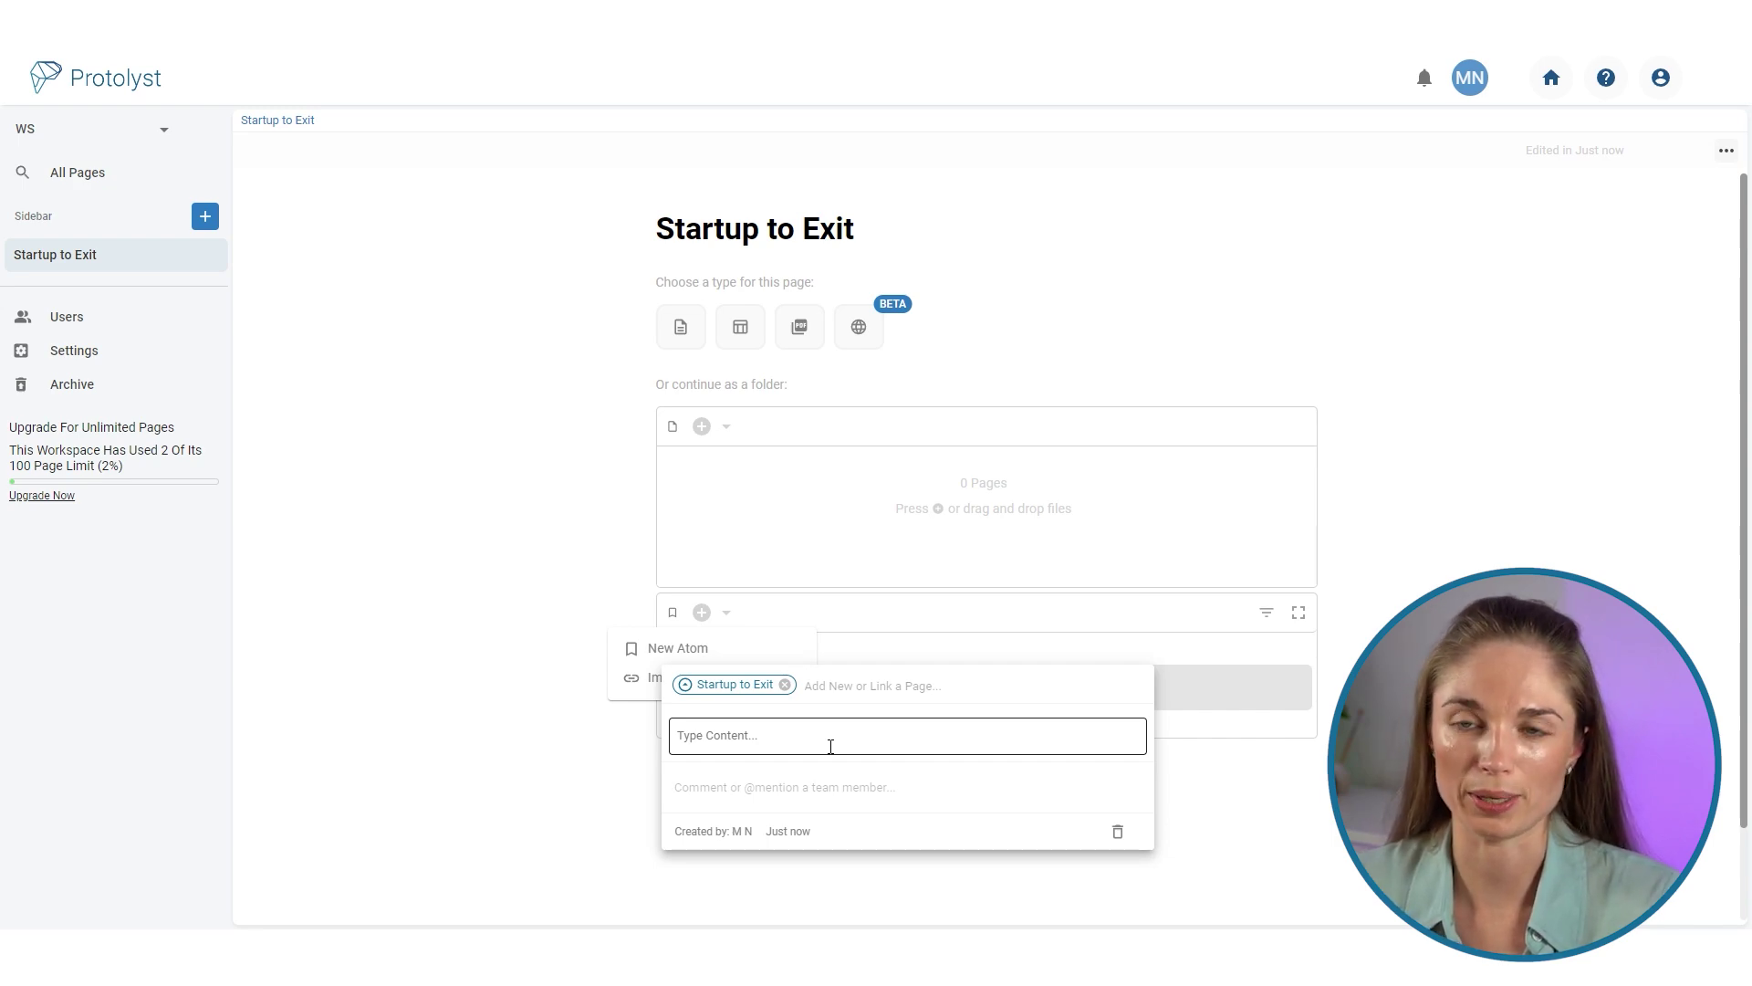
left_click(830, 747)
type("Functions that straddle d")
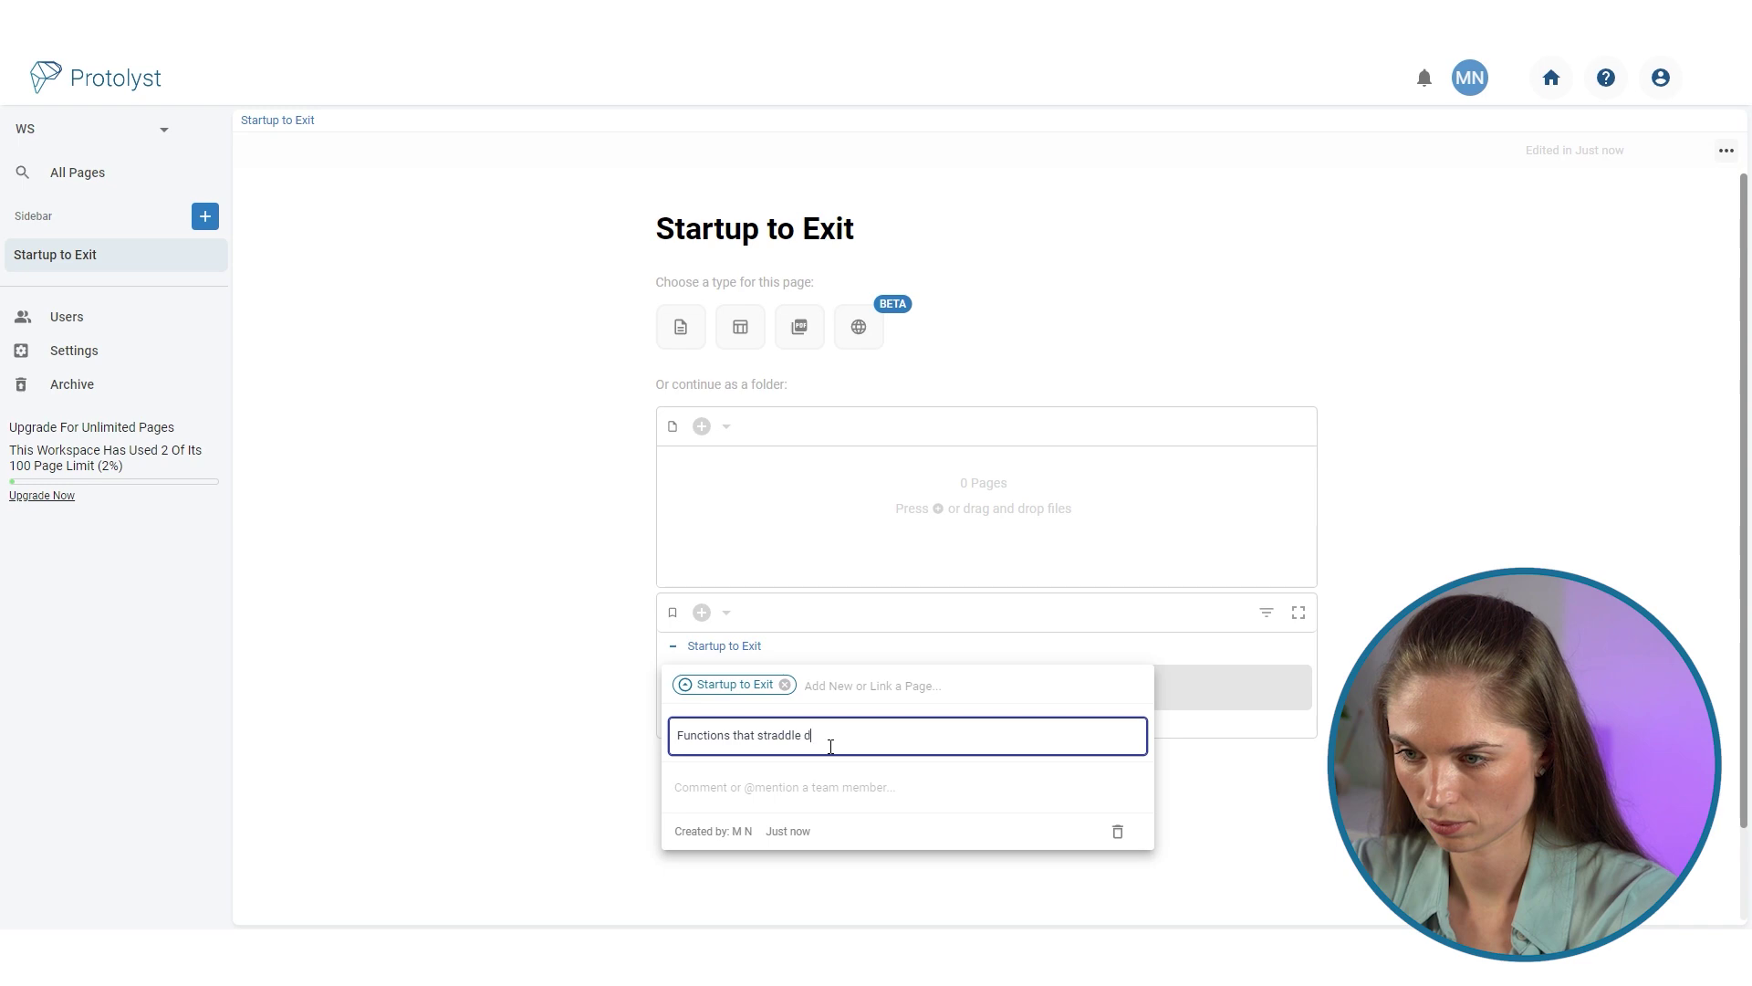
type("epartments - shared permissions for inofmation across two departments")
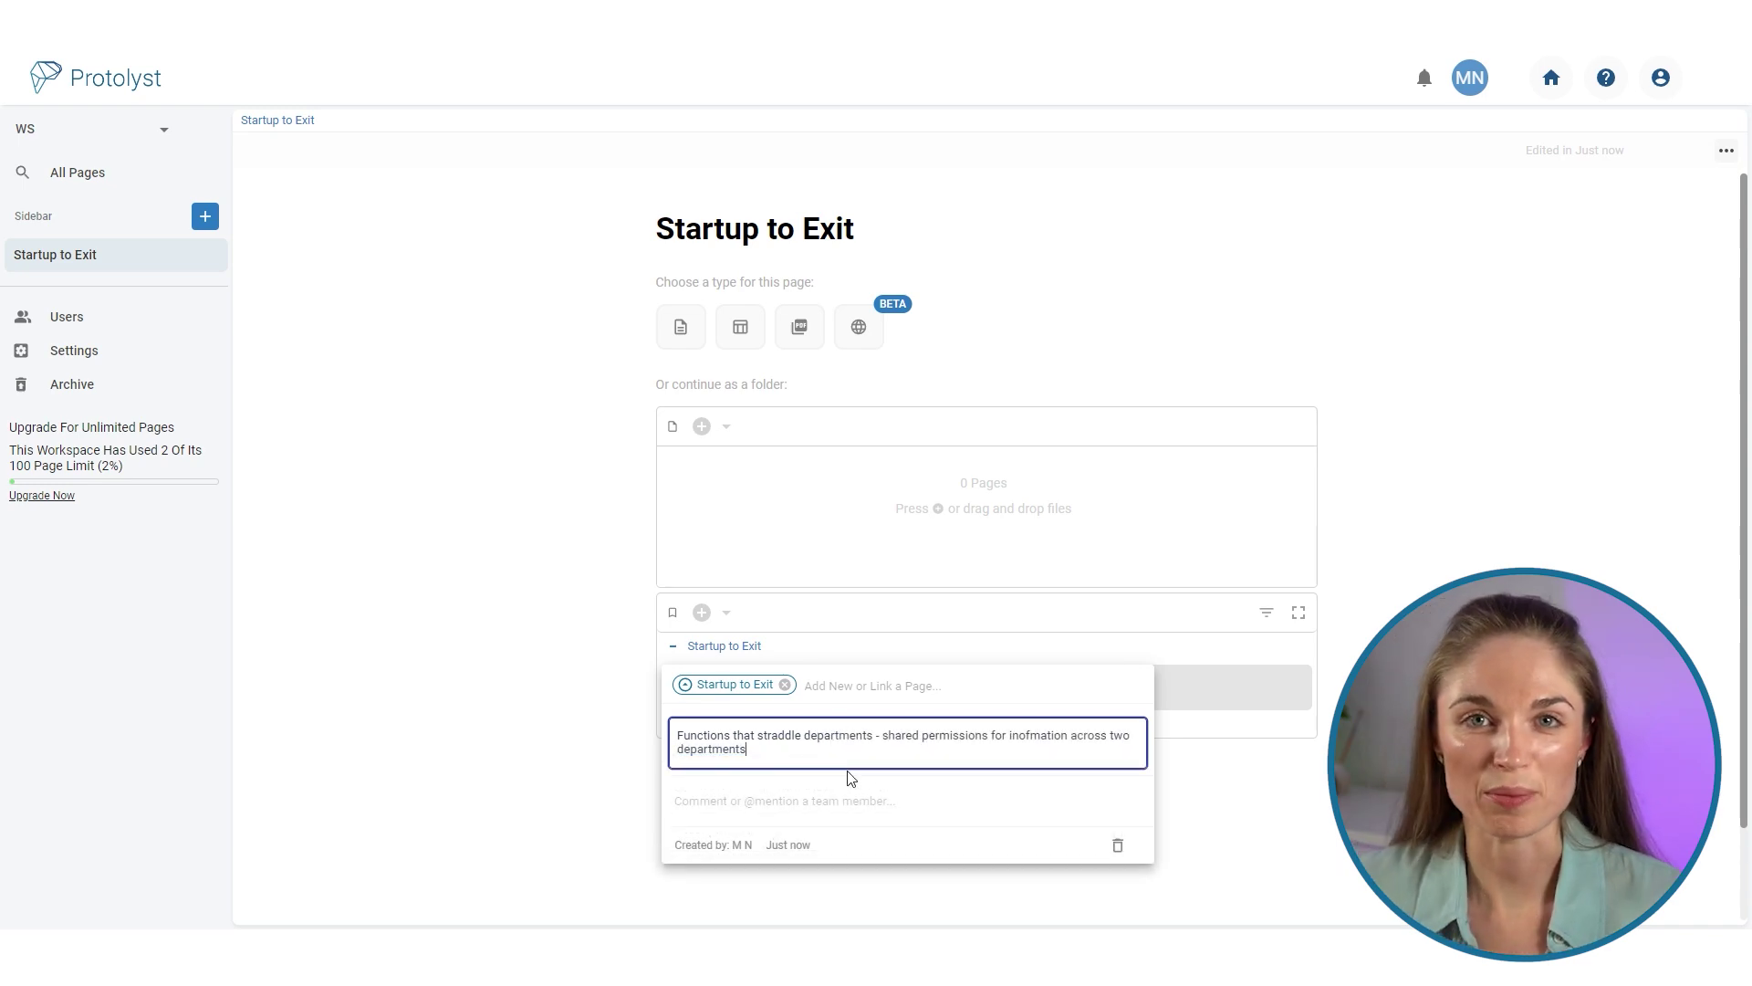
type("p.71")
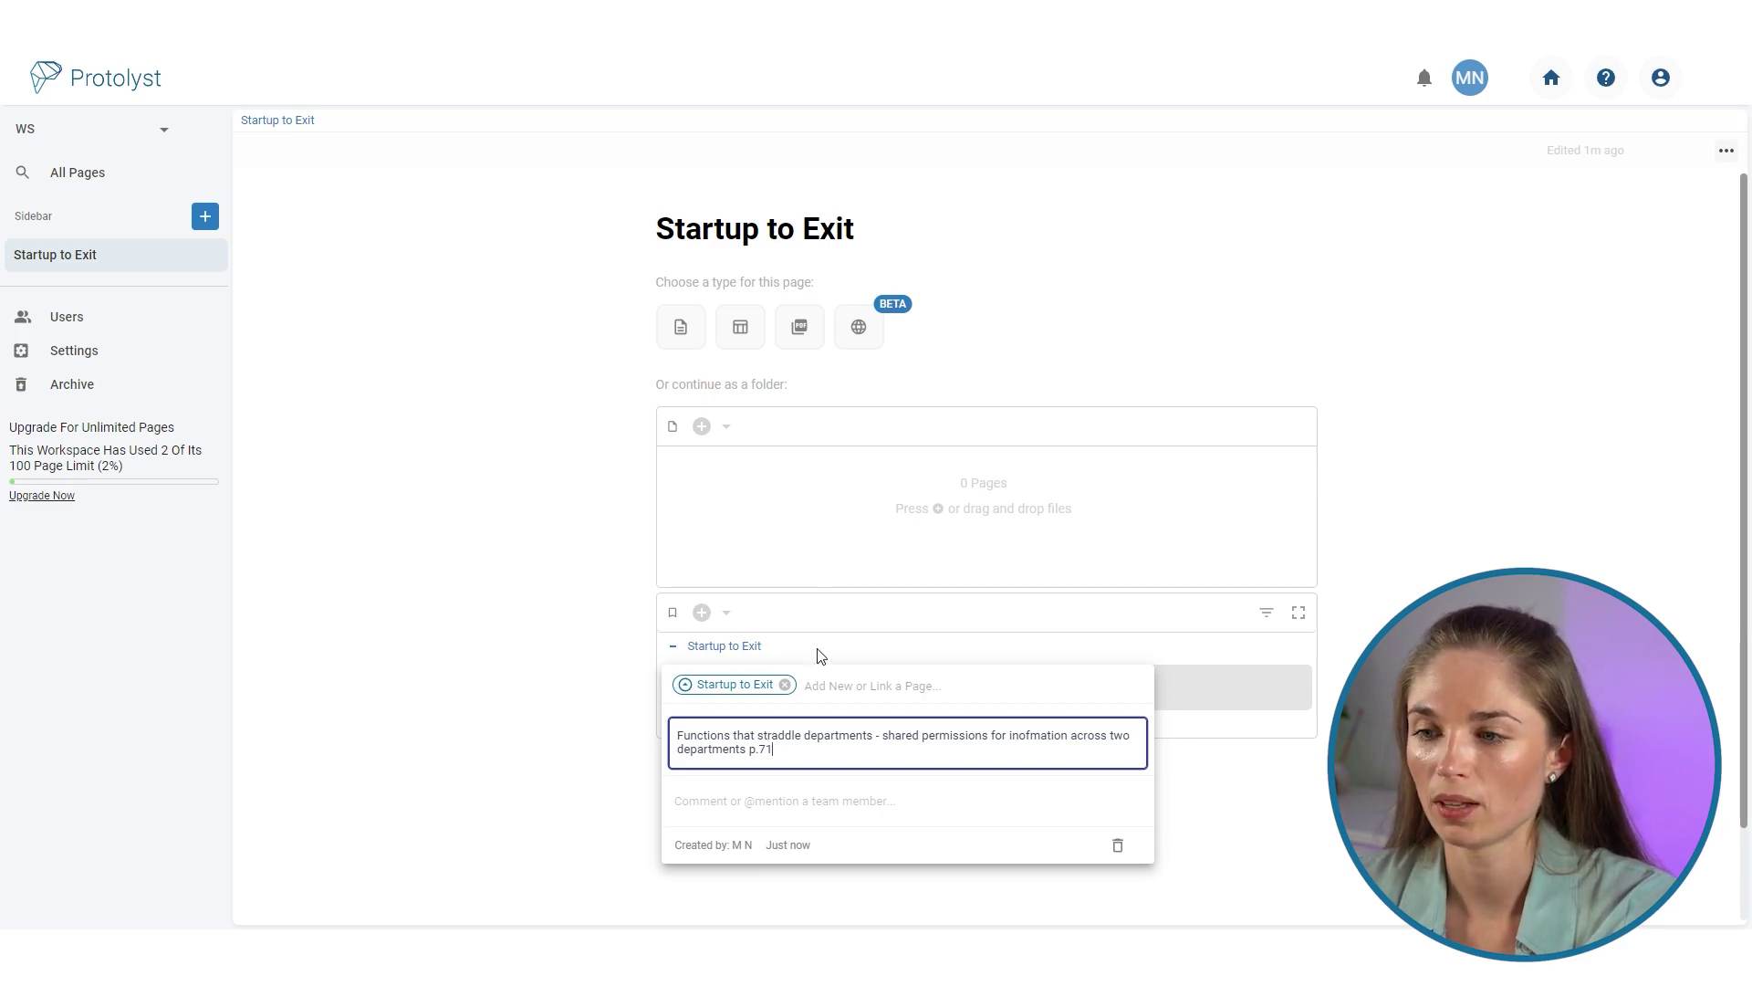
Step: Link the atom to a new sidebar page named "Team Setup" and open that page
left_click(870, 697)
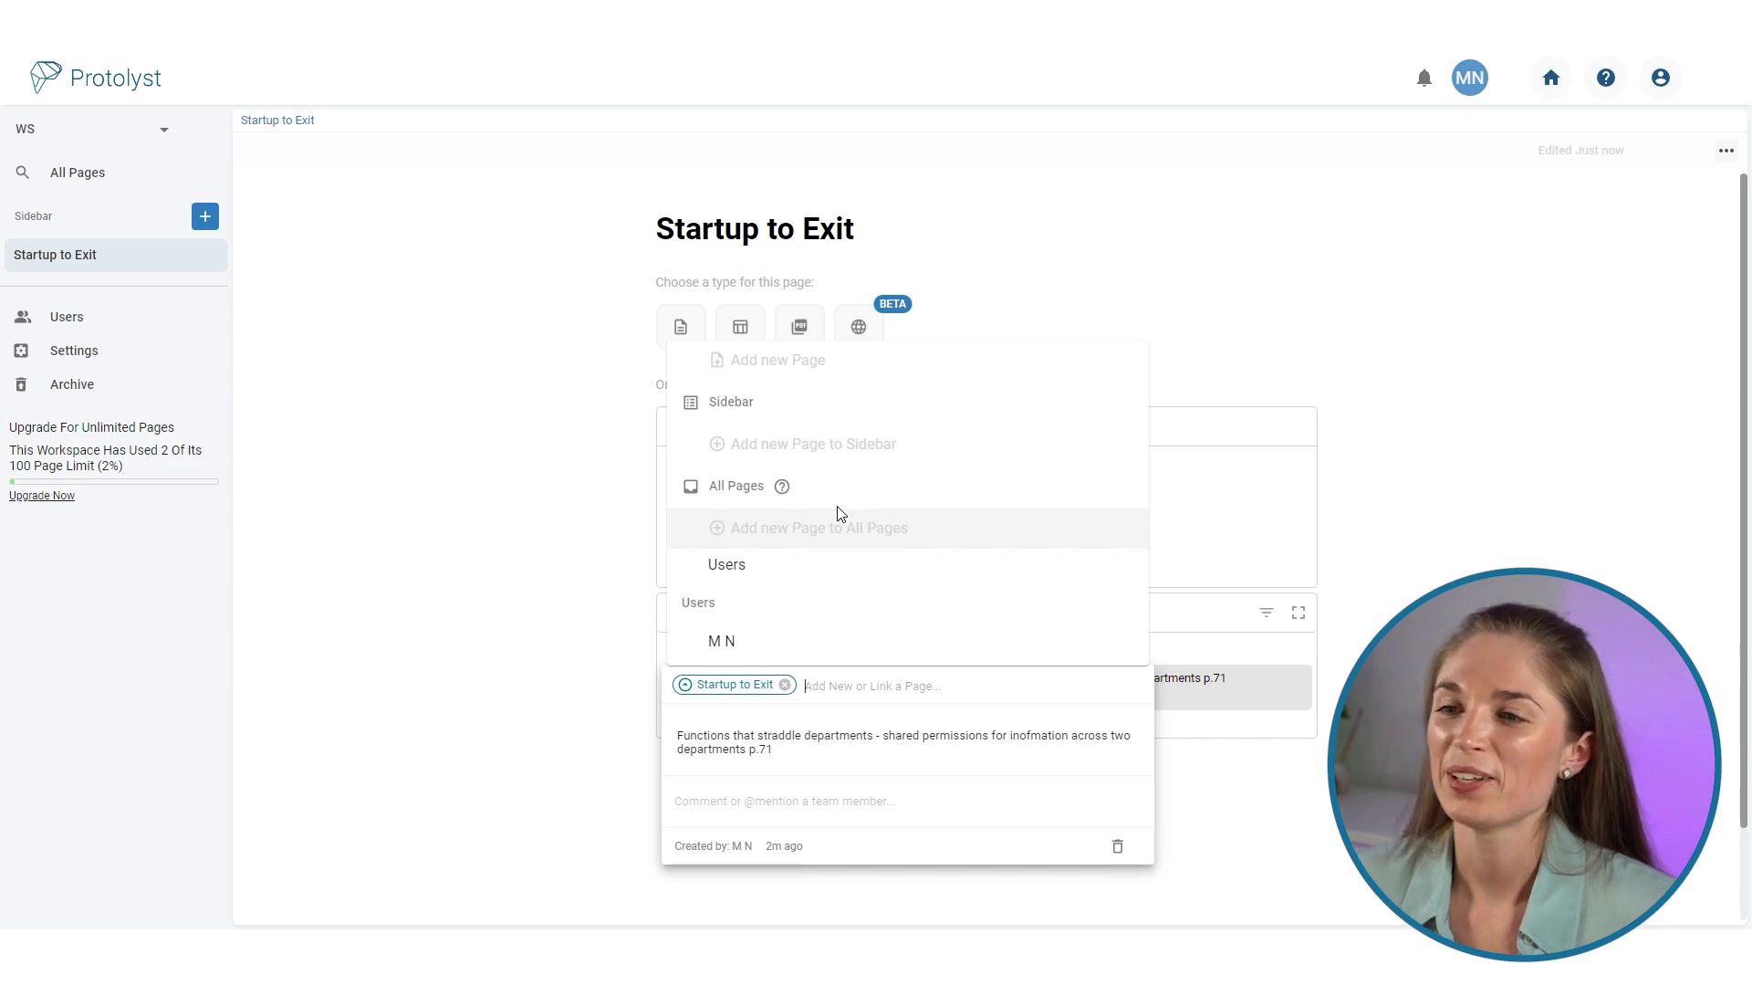
left_click(803, 376)
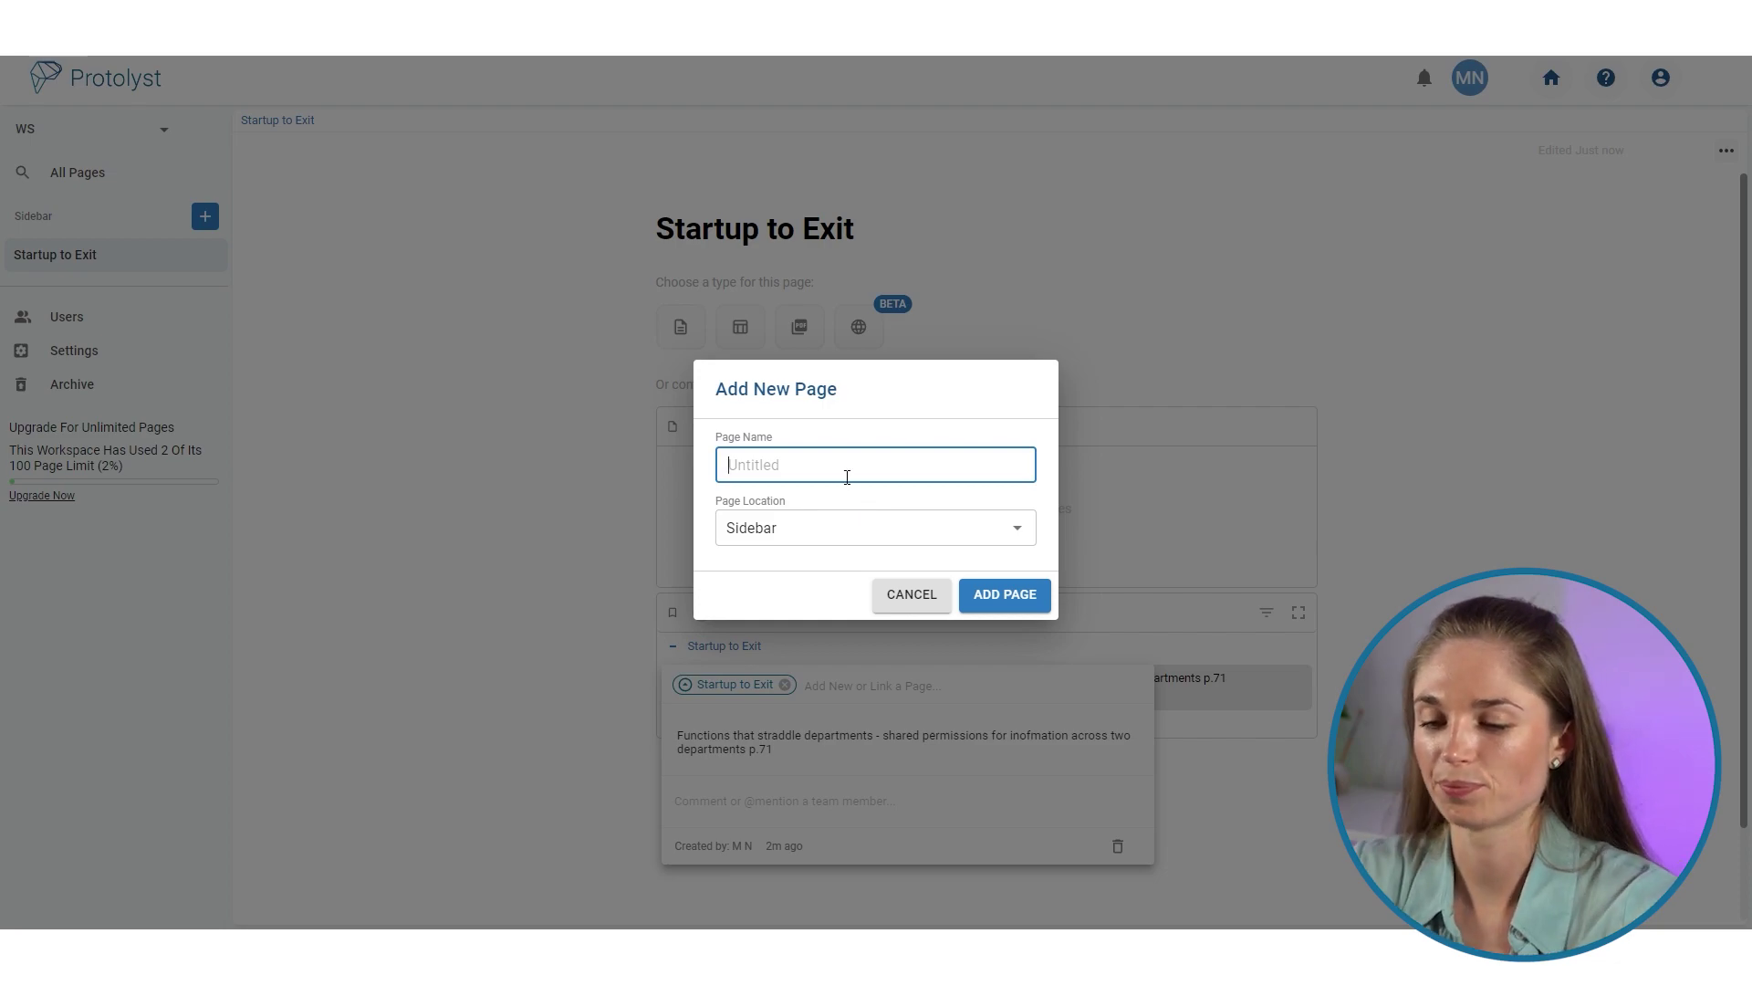
type("Team Setup")
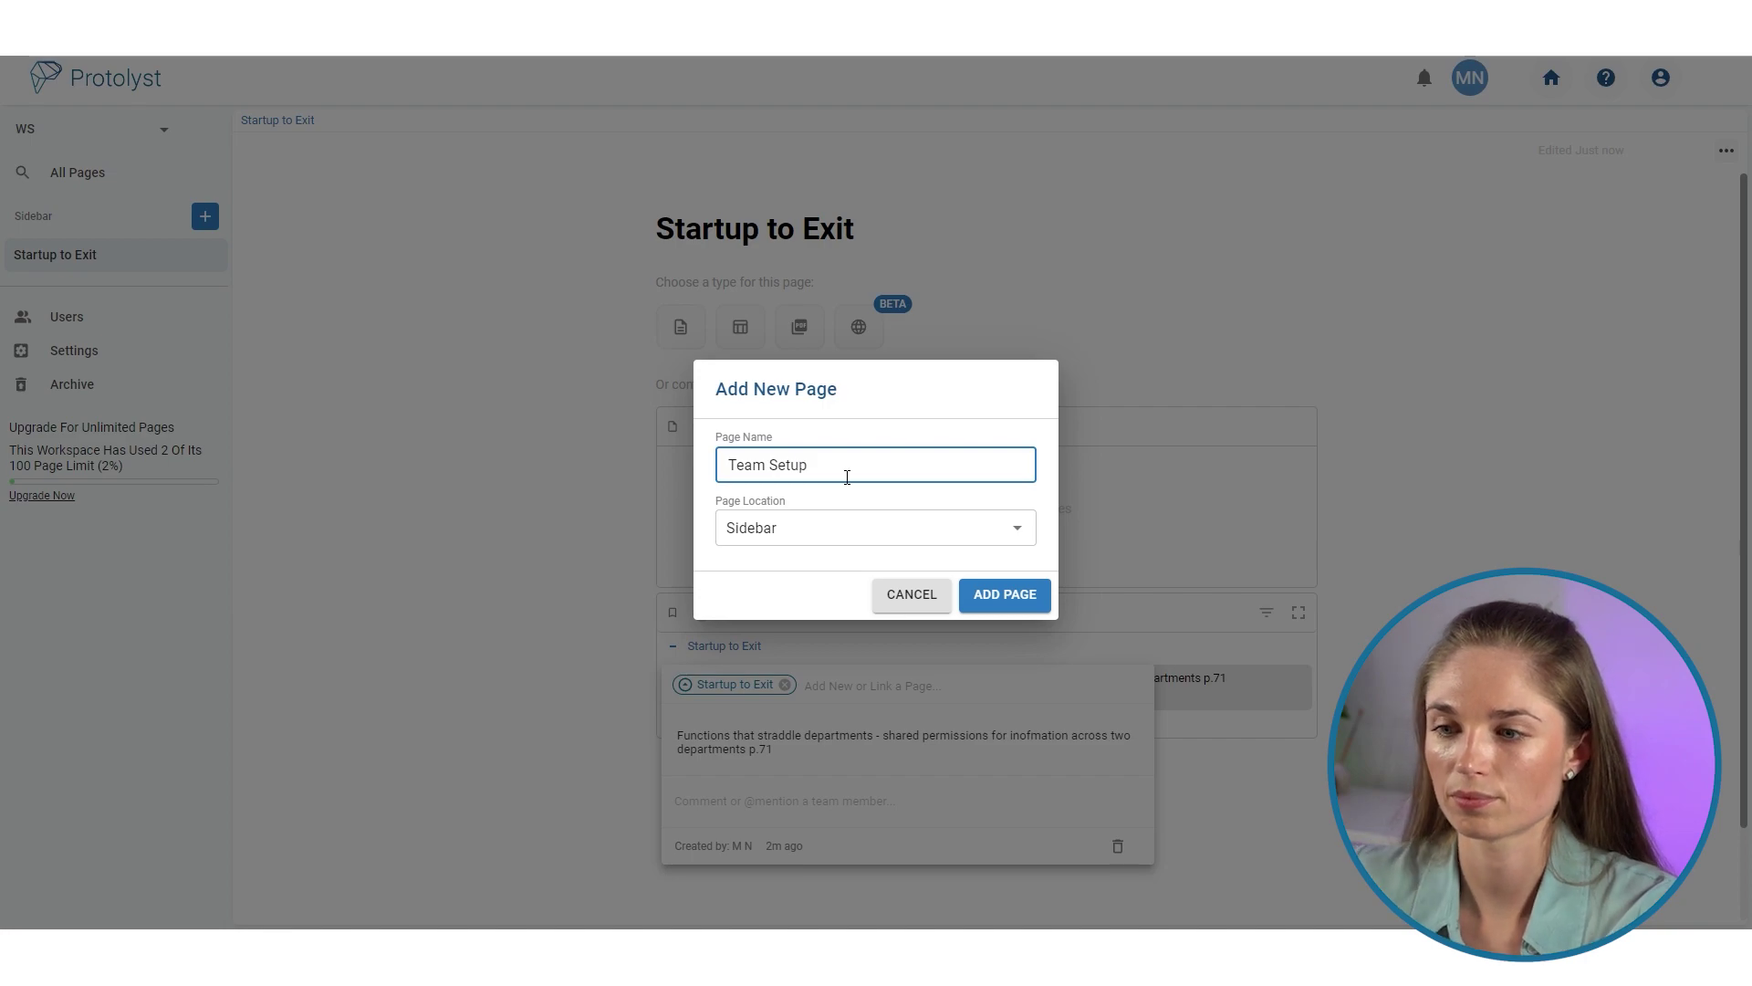
left_click(1013, 595)
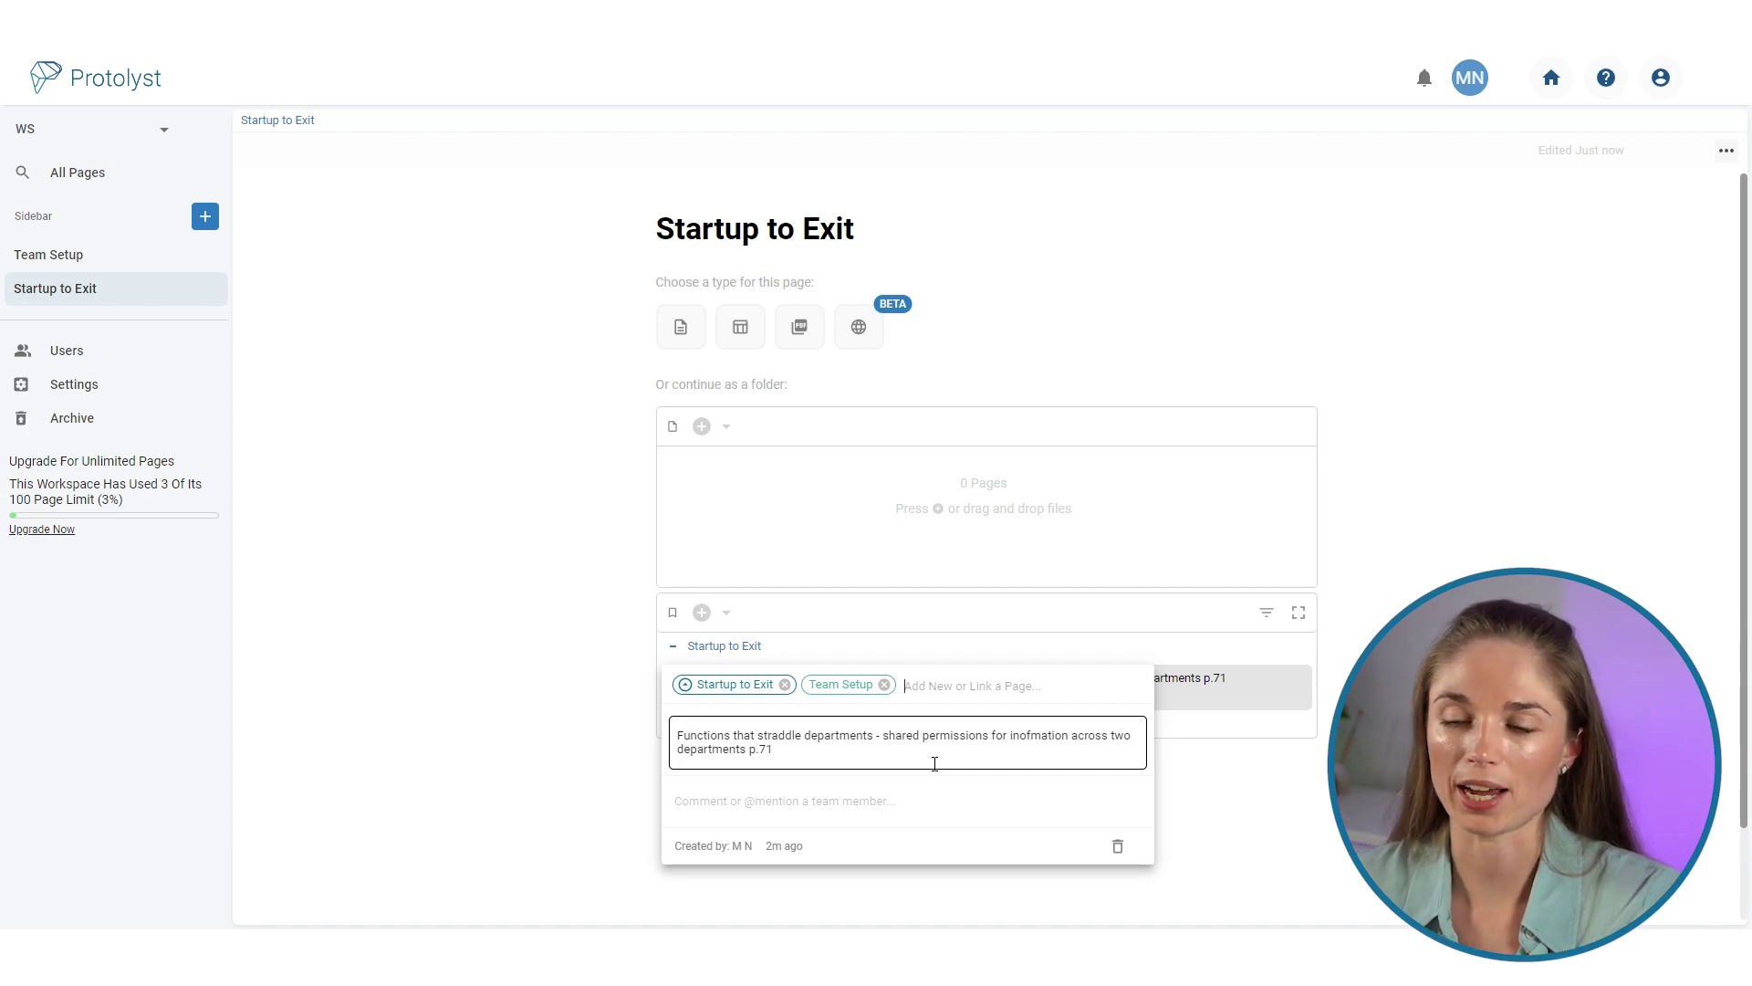
left_click(1301, 798)
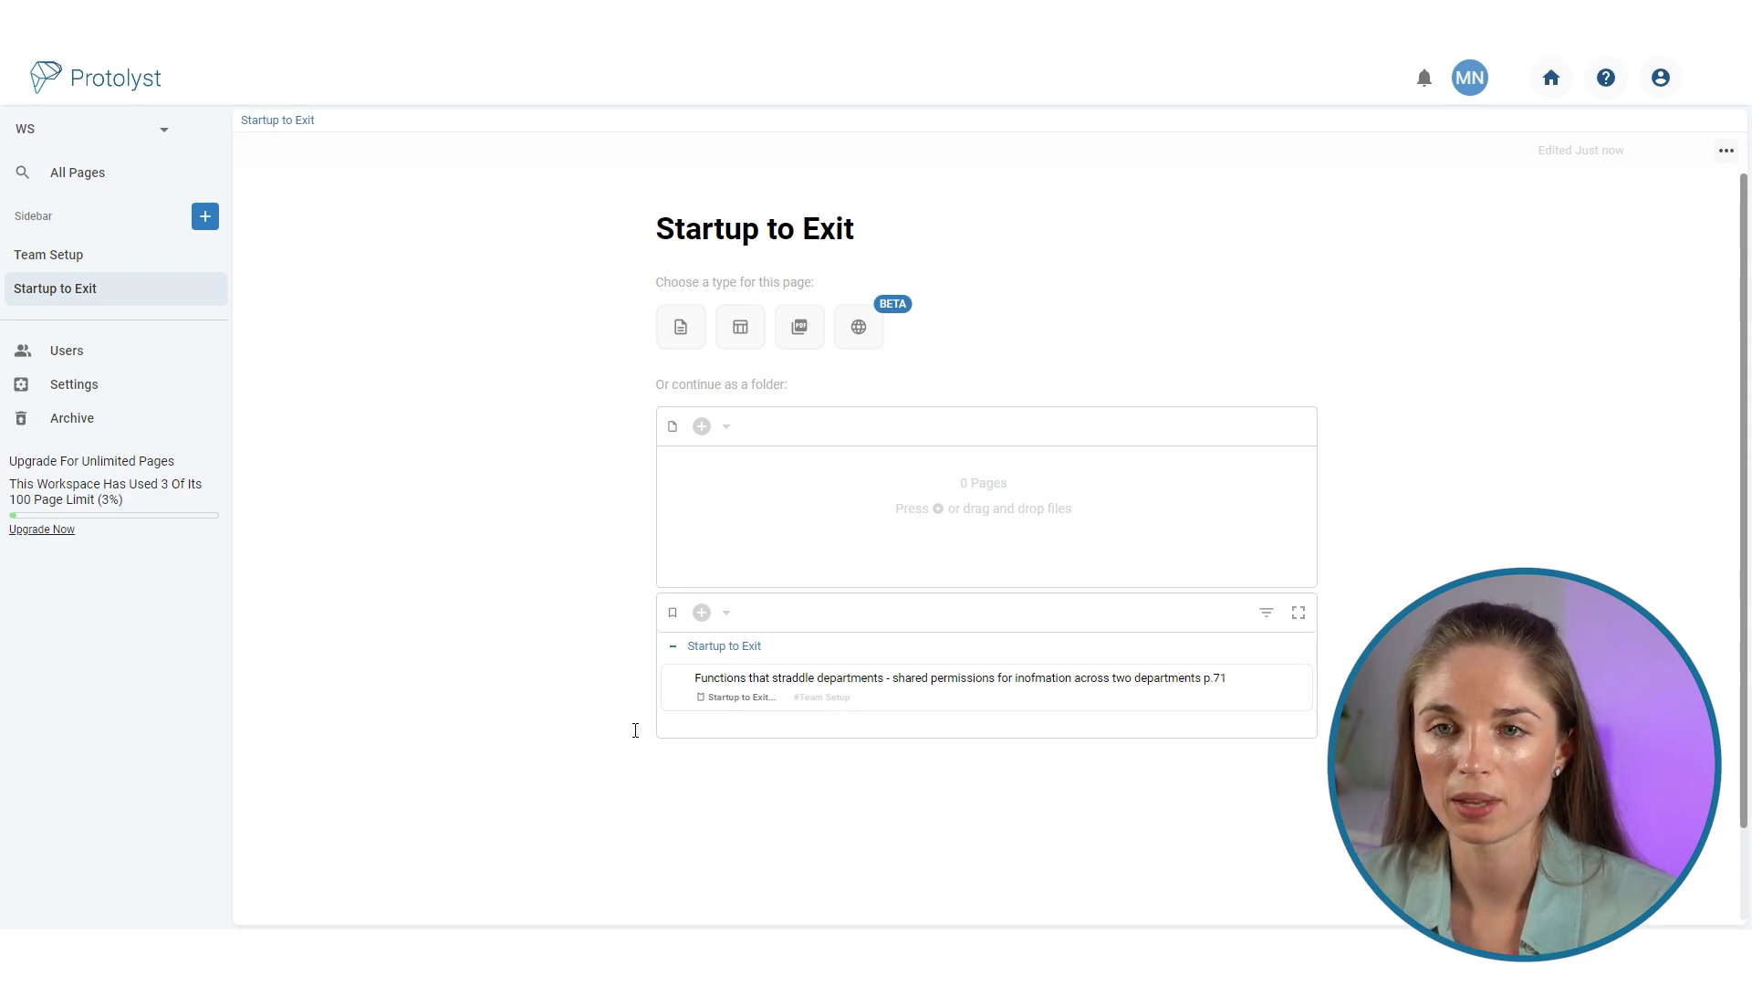
left_click(96, 263)
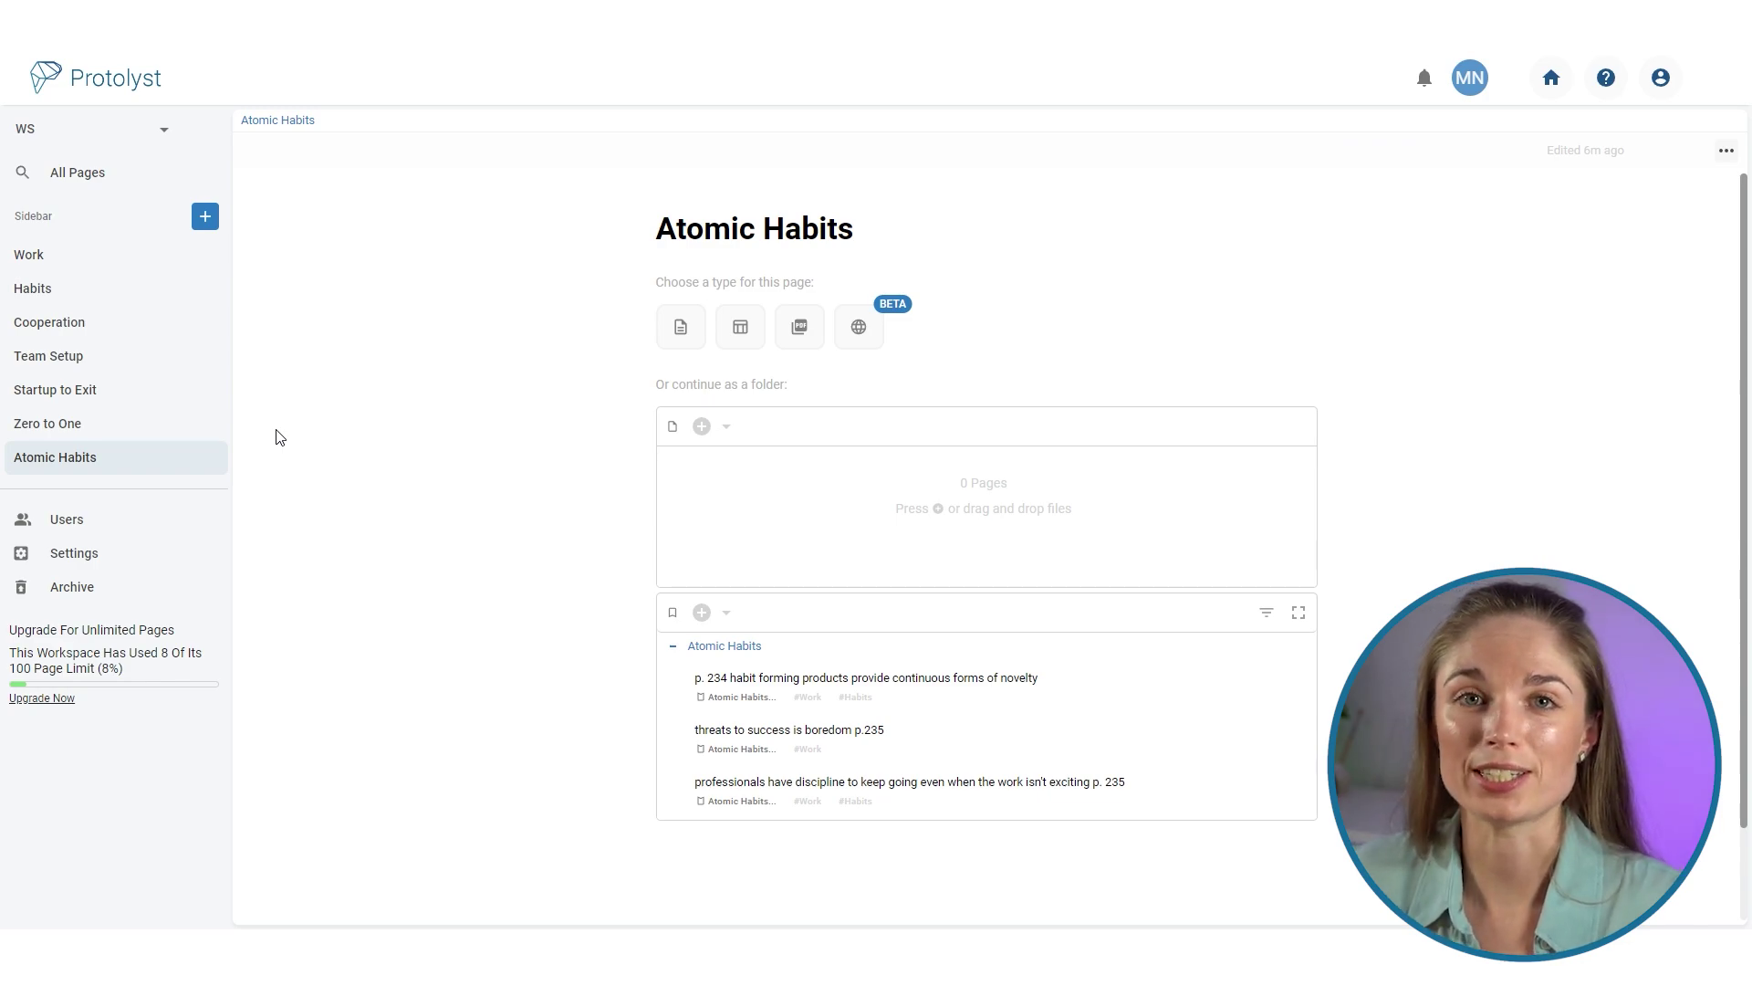
Step: Create a new table page in the sidebar and name it "Reading List"
left_click(207, 224)
left_click(741, 327)
left_click(440, 152)
type("Rea")
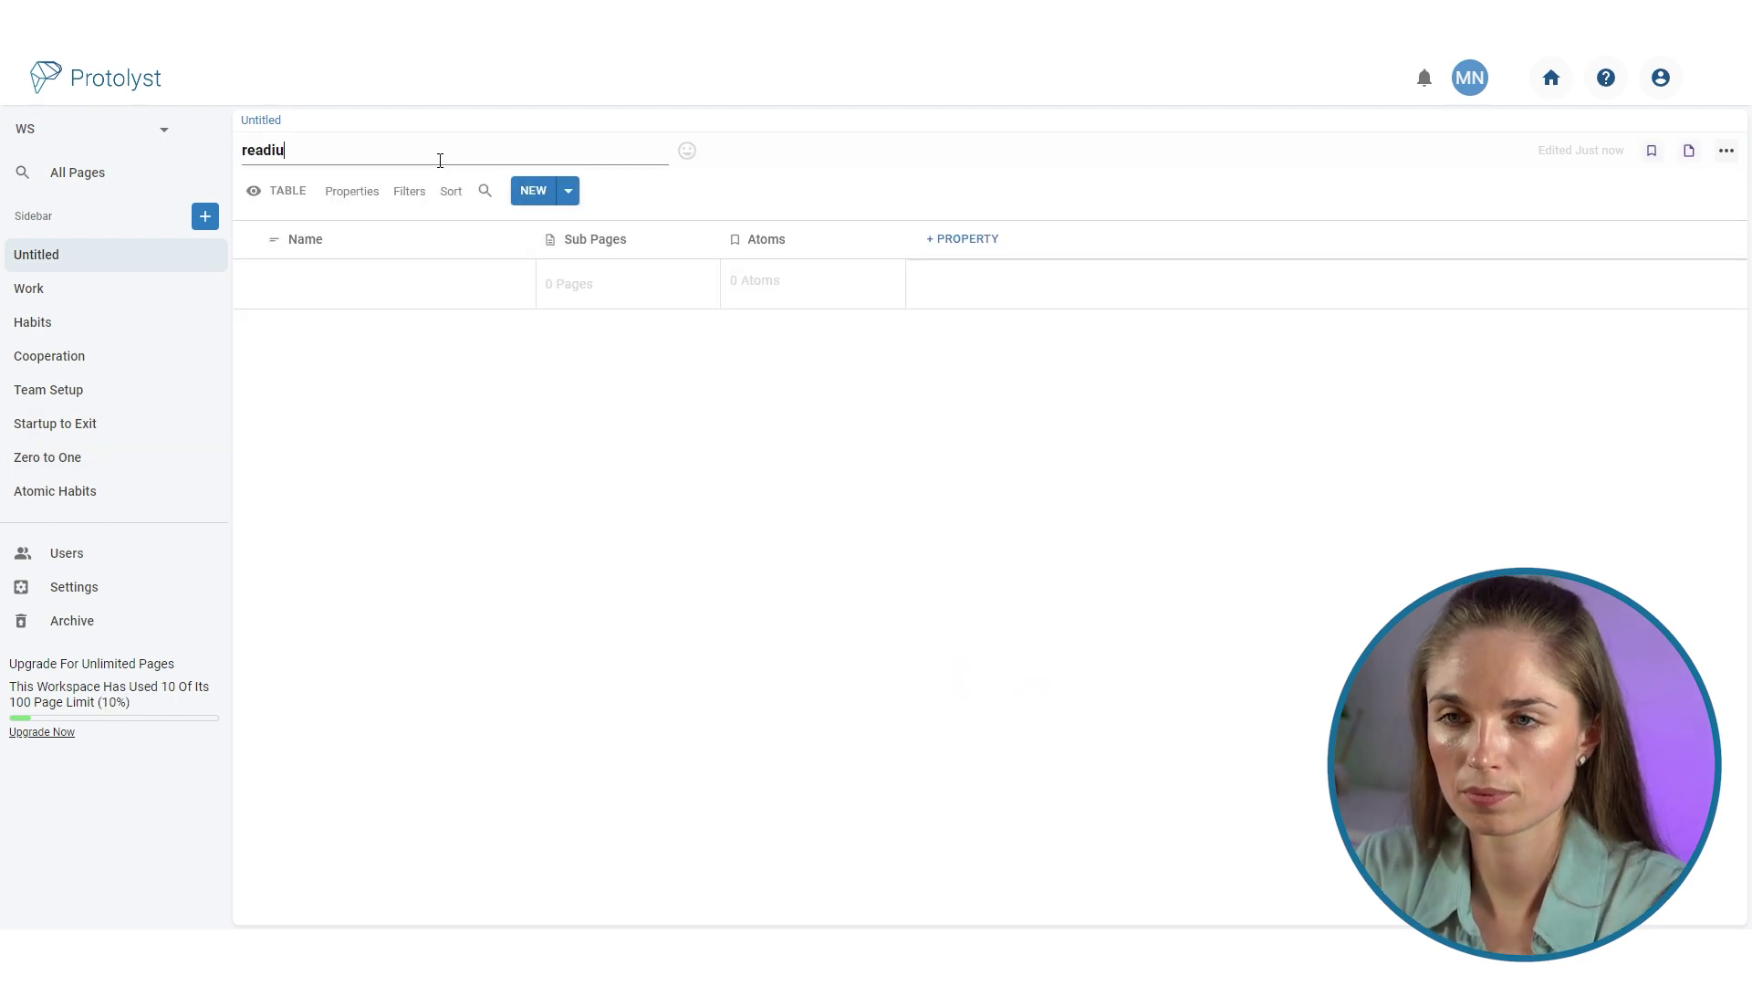
type("ding List")
left_click(371, 684)
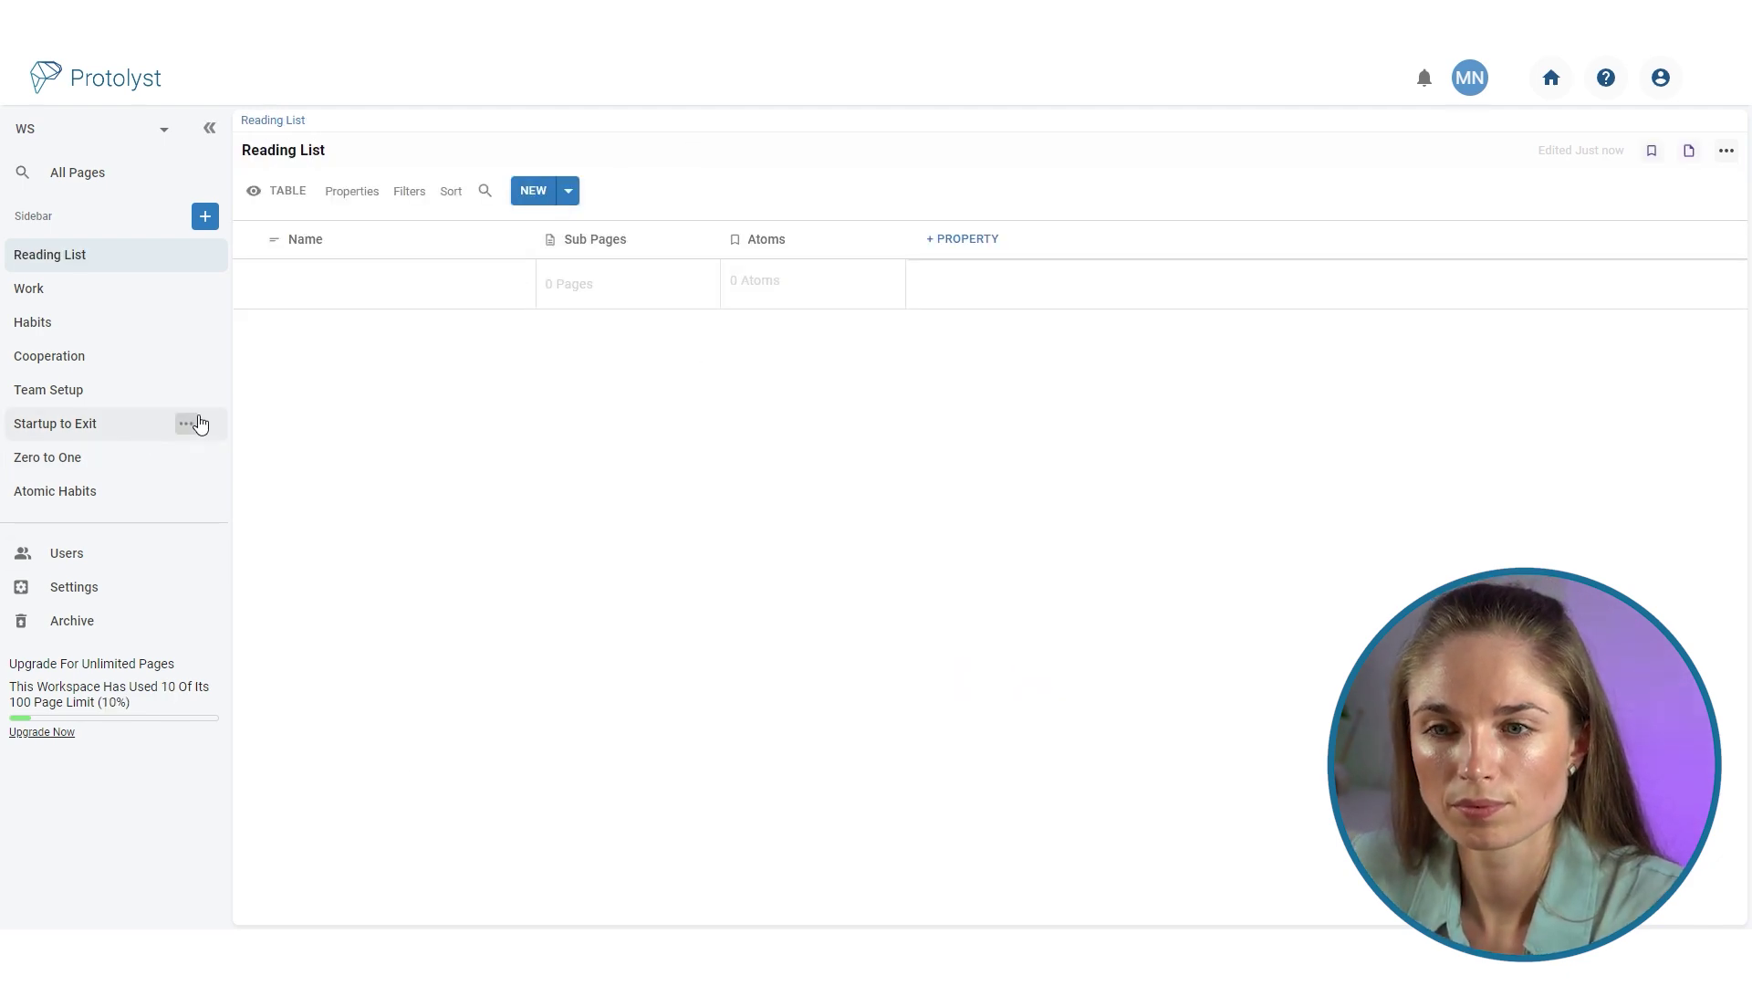
Step: Move the Startup to Exit page into the Reading List table
left_click(188, 423)
left_click(354, 404)
left_click(731, 625)
left_click(1013, 551)
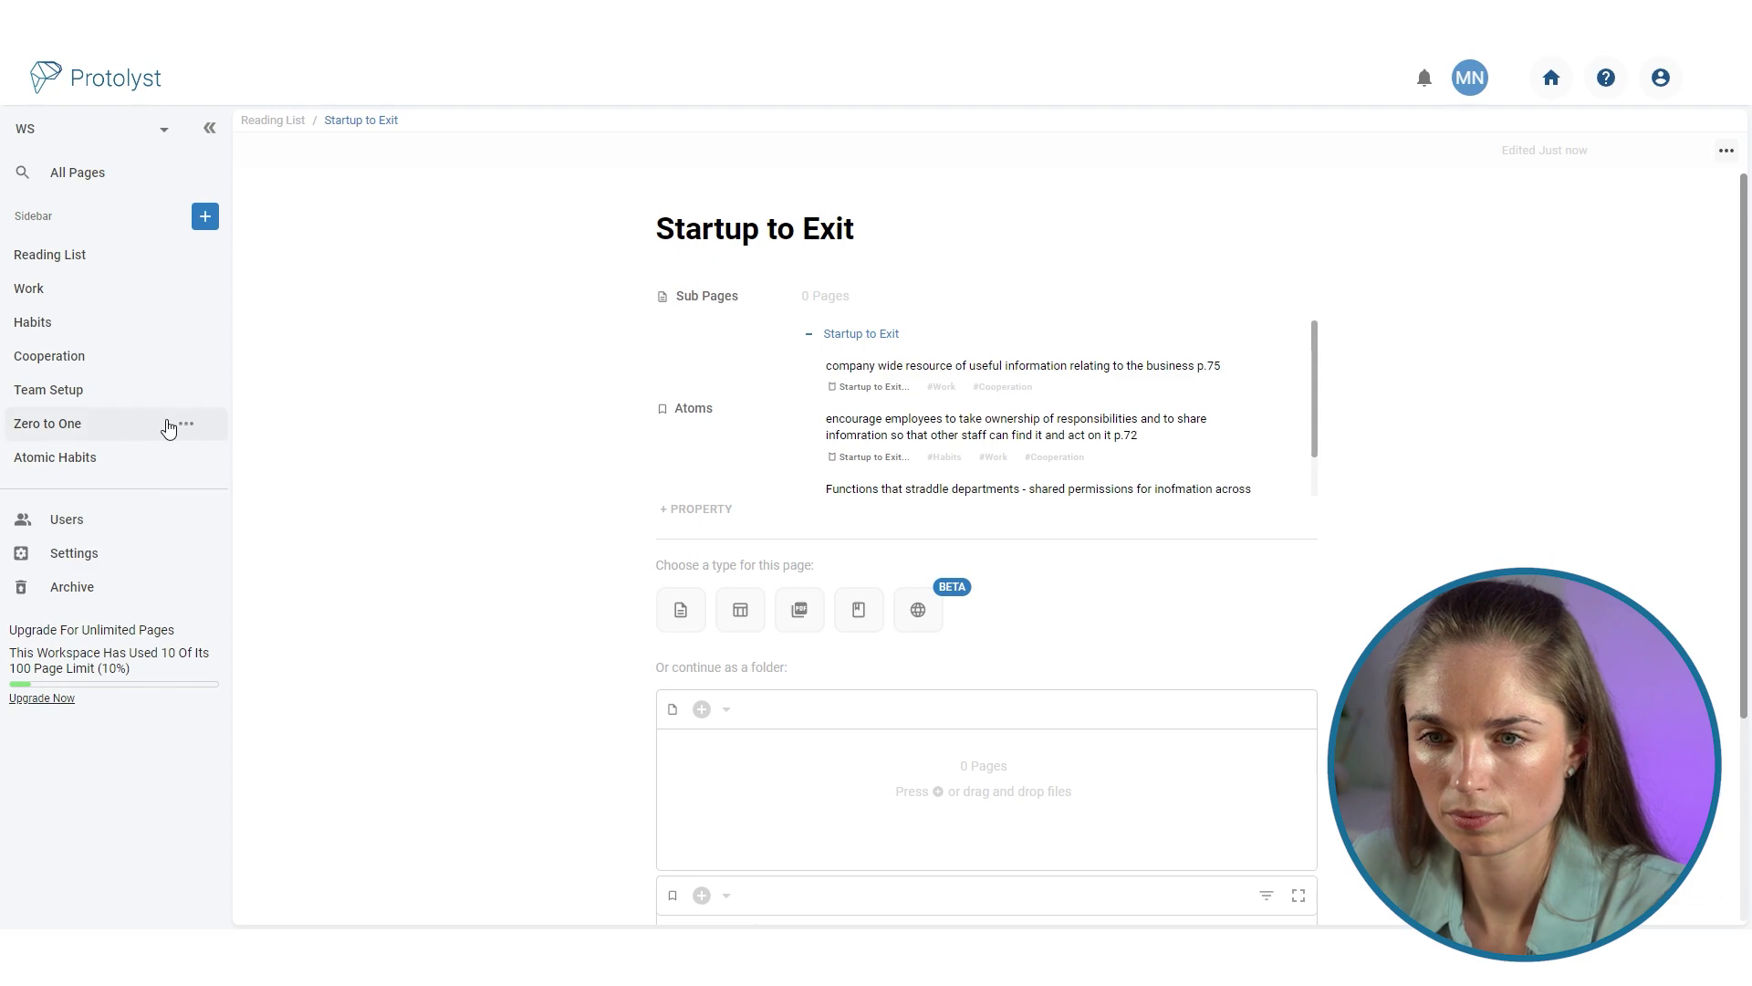
Step: Move the Zero to One page into the Reading List table and open the options of the Atomic Habits page
left_click(188, 424)
left_click(277, 402)
left_click(867, 496)
left_click(730, 585)
left_click(1013, 551)
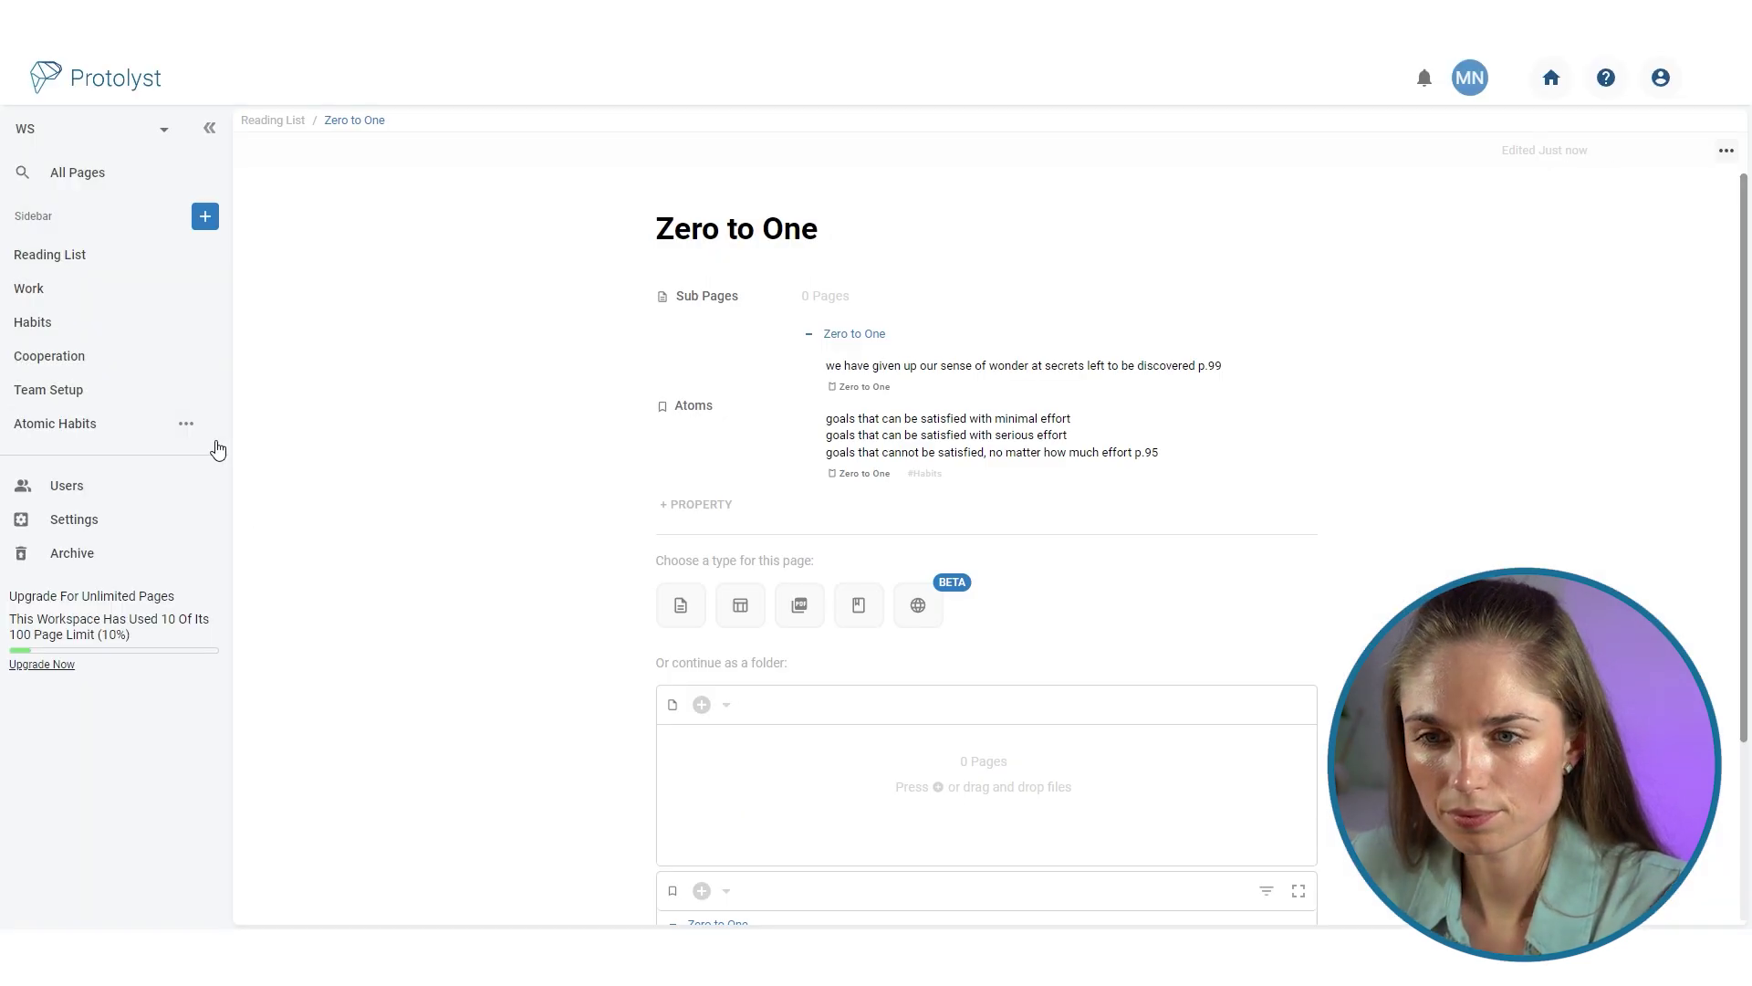
left_click(188, 425)
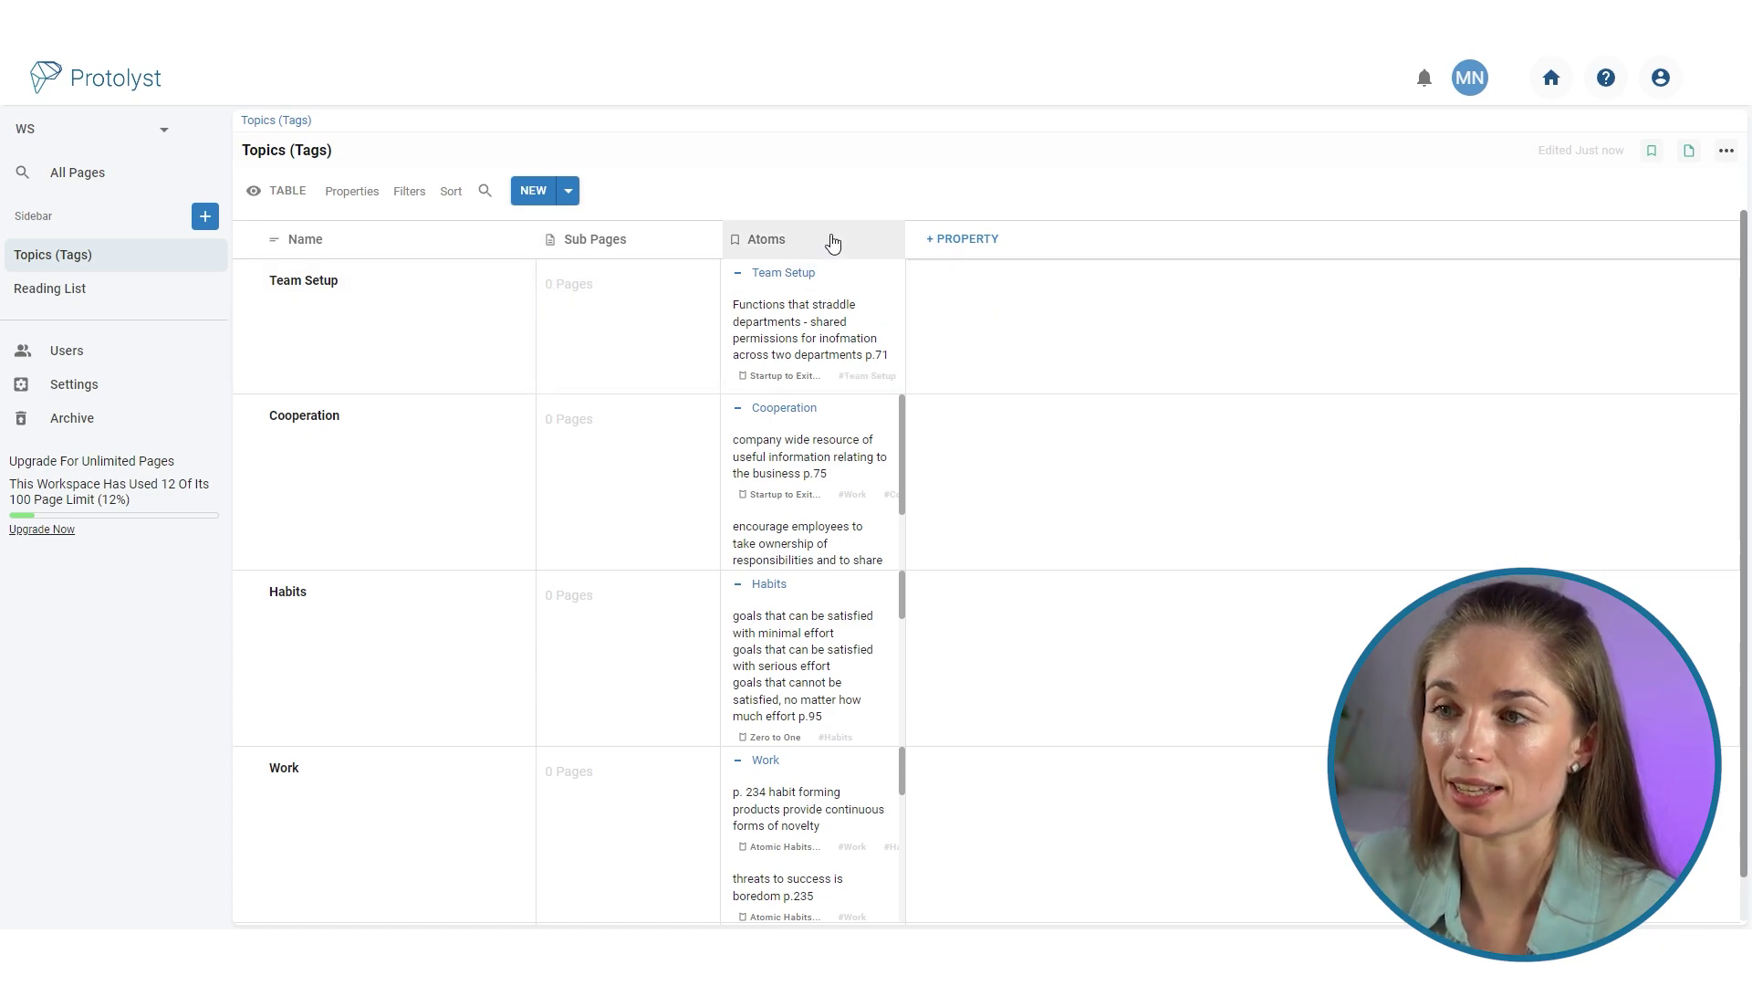
Step: Widen the Atoms column of the Topics (Tags) table and search "top" among the pages linkable to the Team Setup atom
left_click_drag(906, 236, 1018, 233)
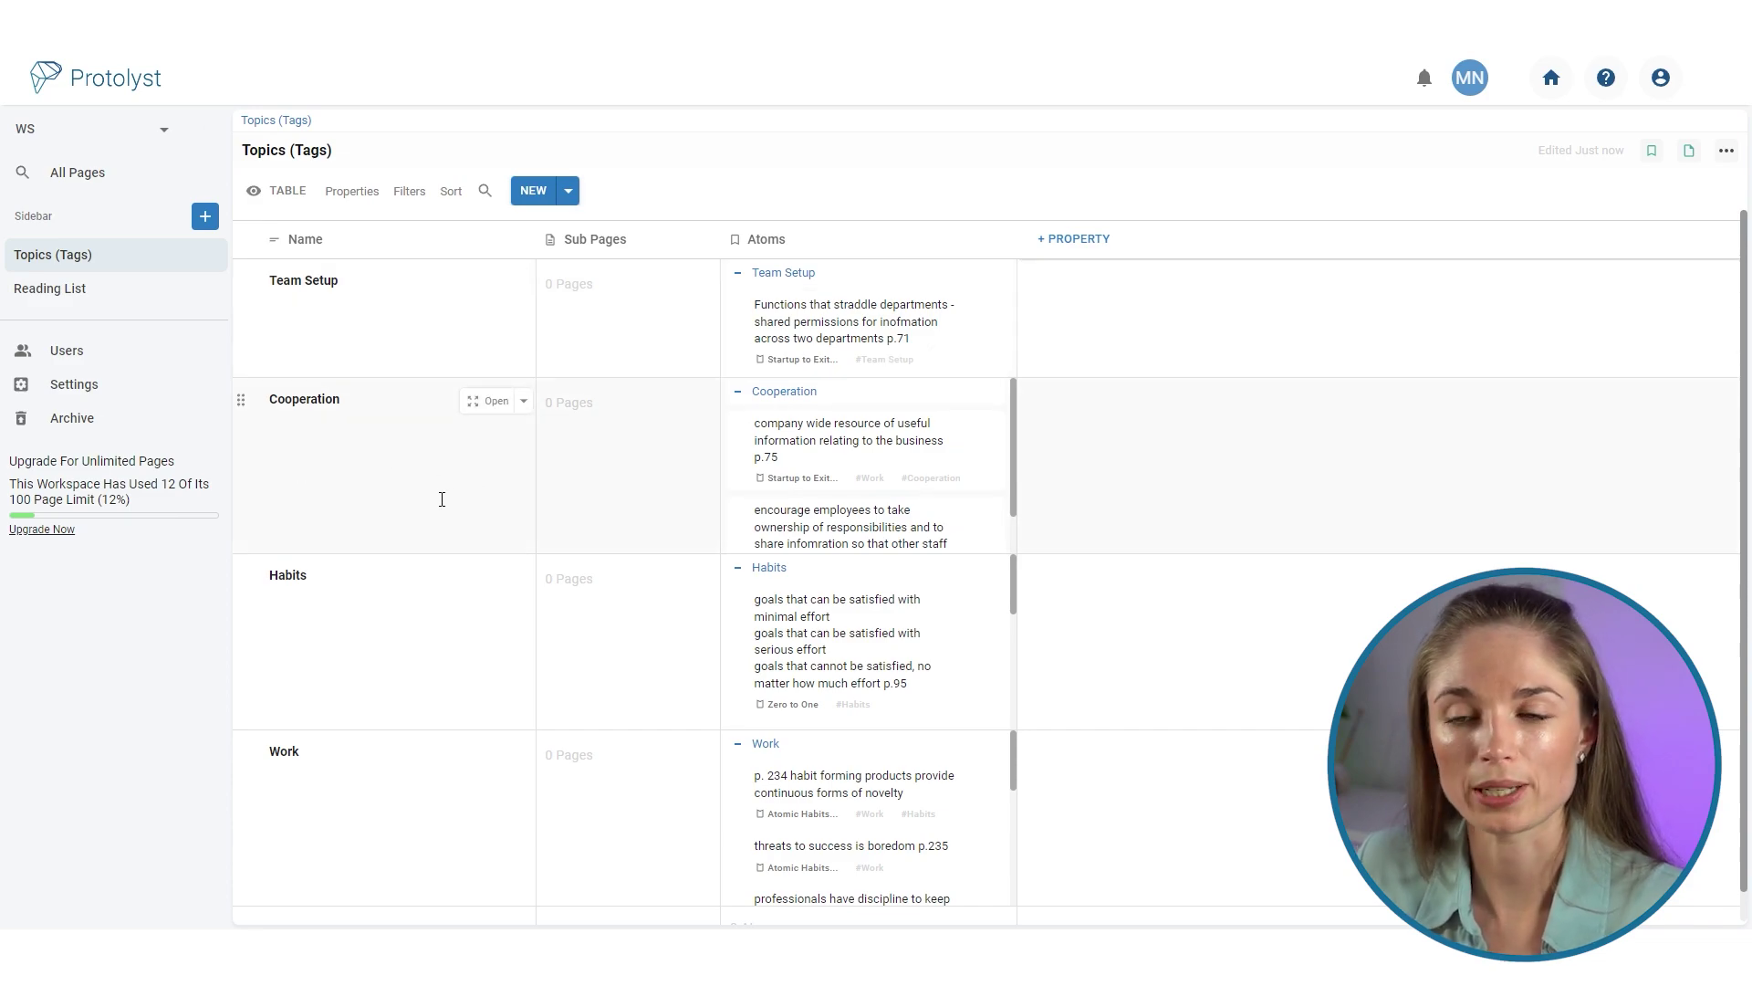
left_click(951, 325)
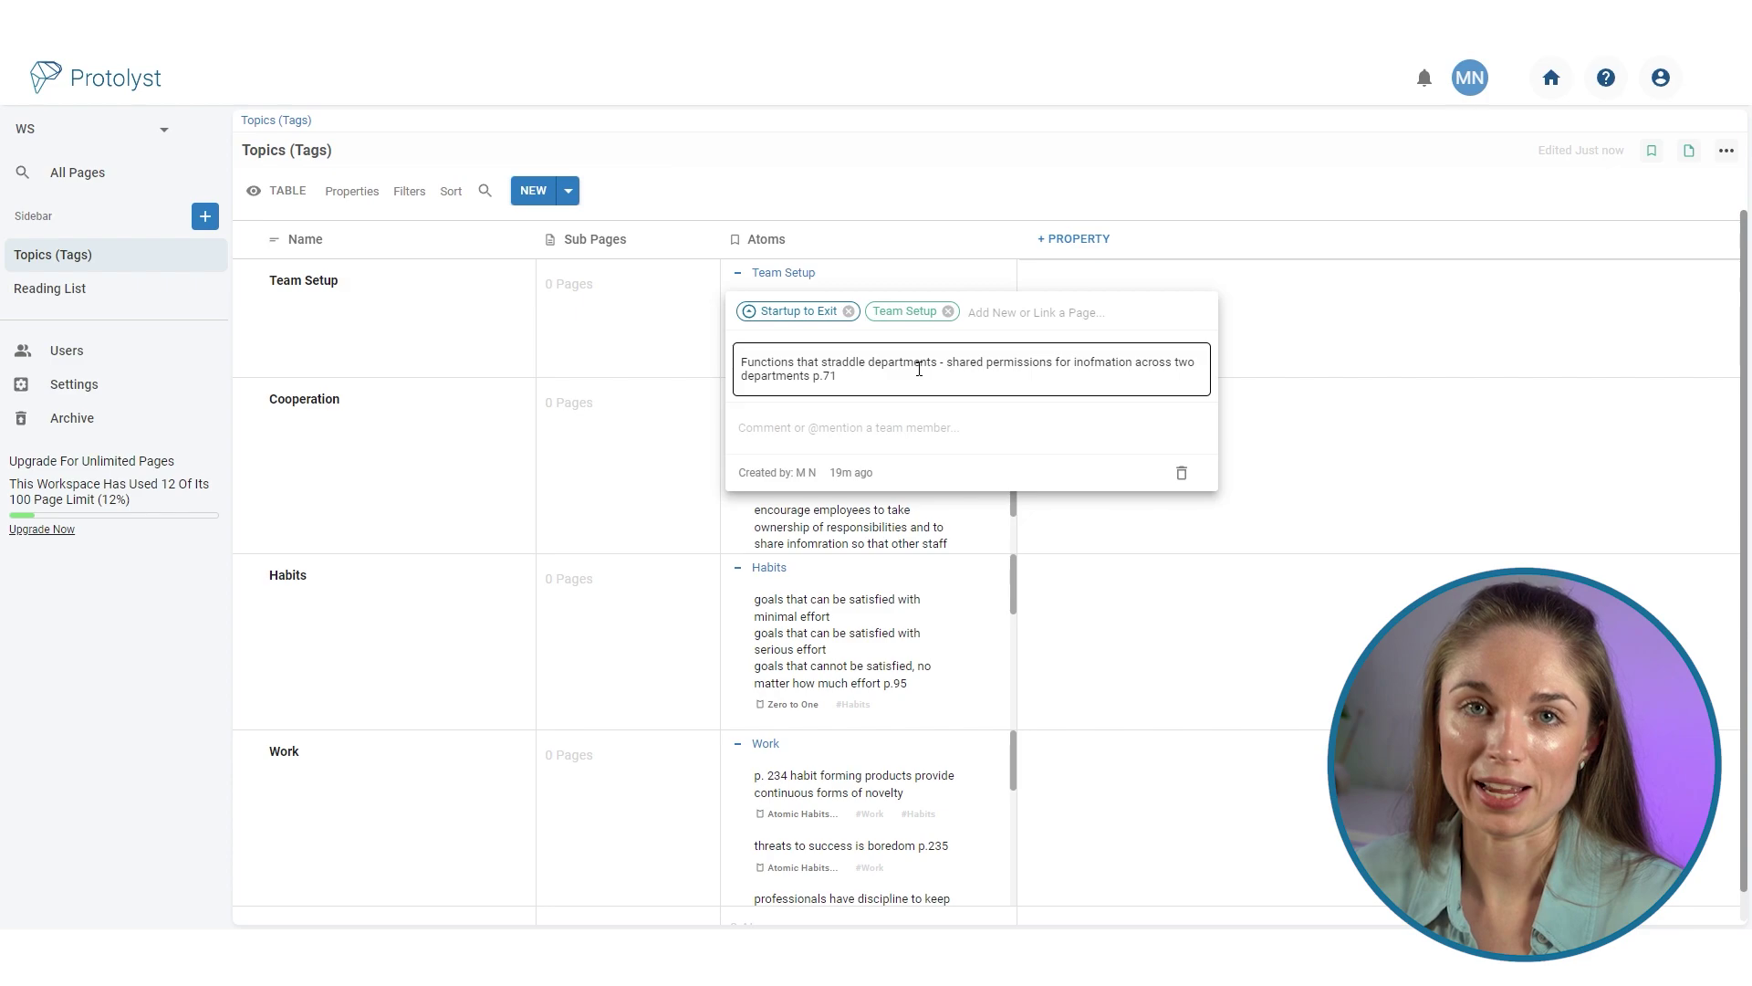
left_click(1035, 315)
type("top")
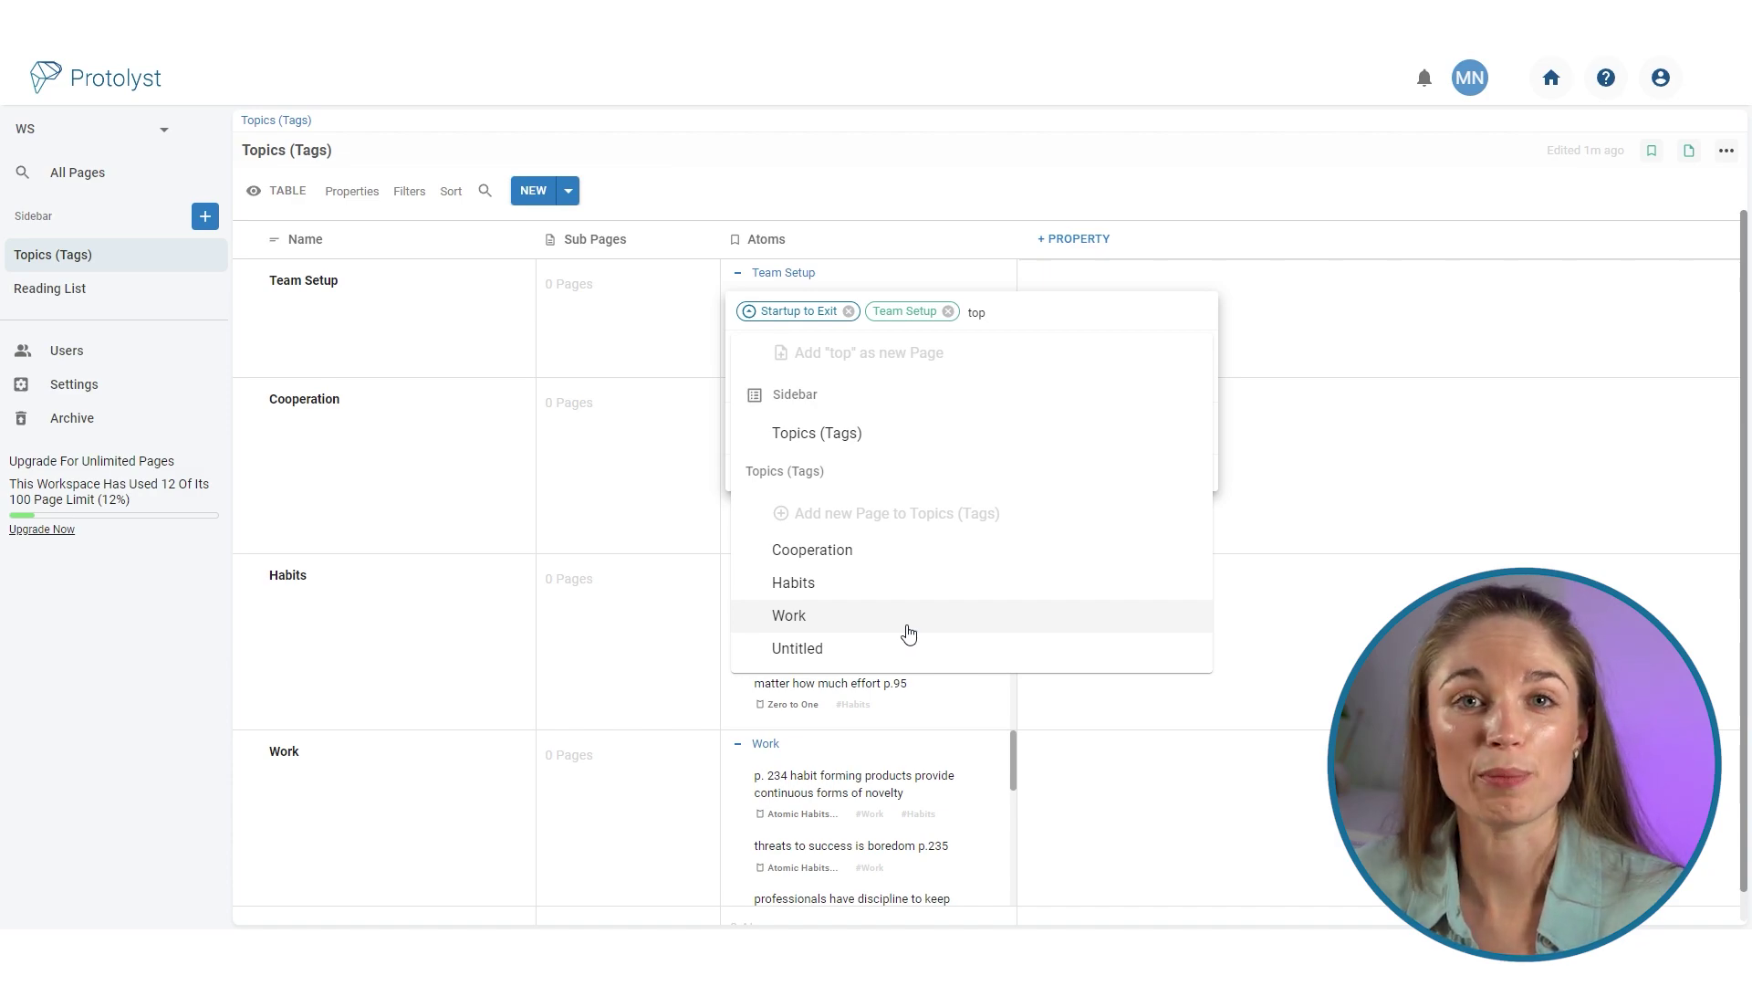
left_click(595, 575)
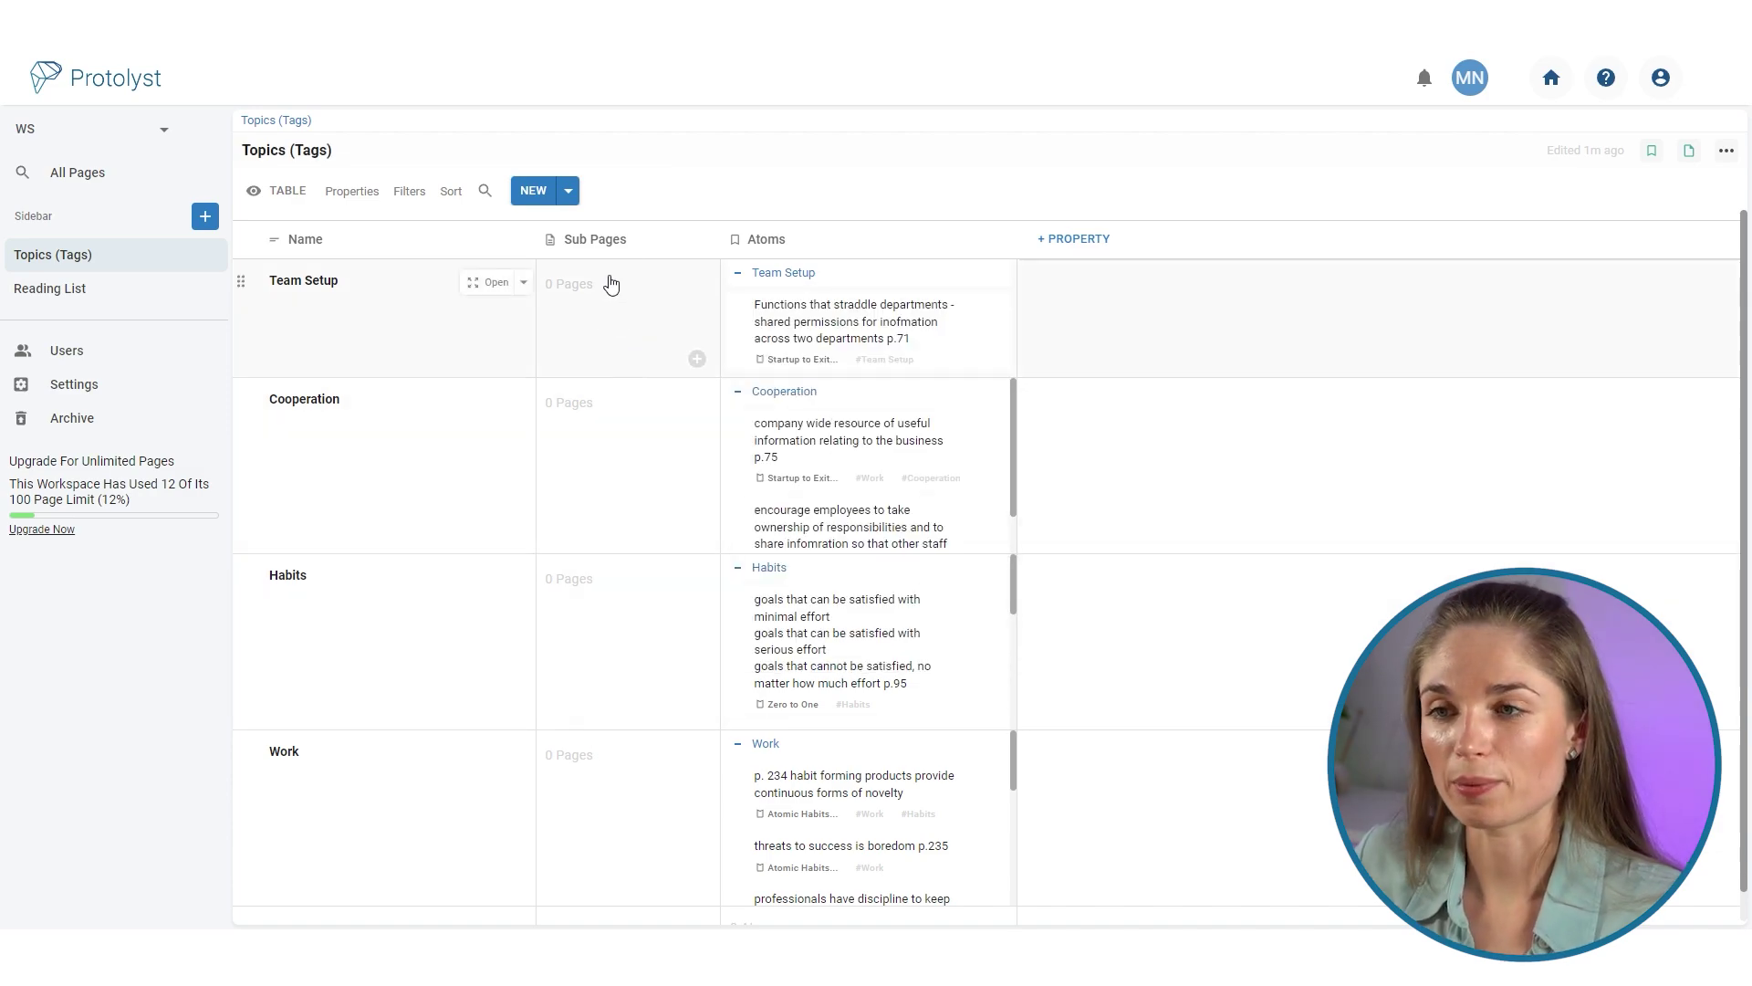
Step: Delete the Sub Pages property from the Topics (Tags) table
left_click(657, 242)
left_click(662, 457)
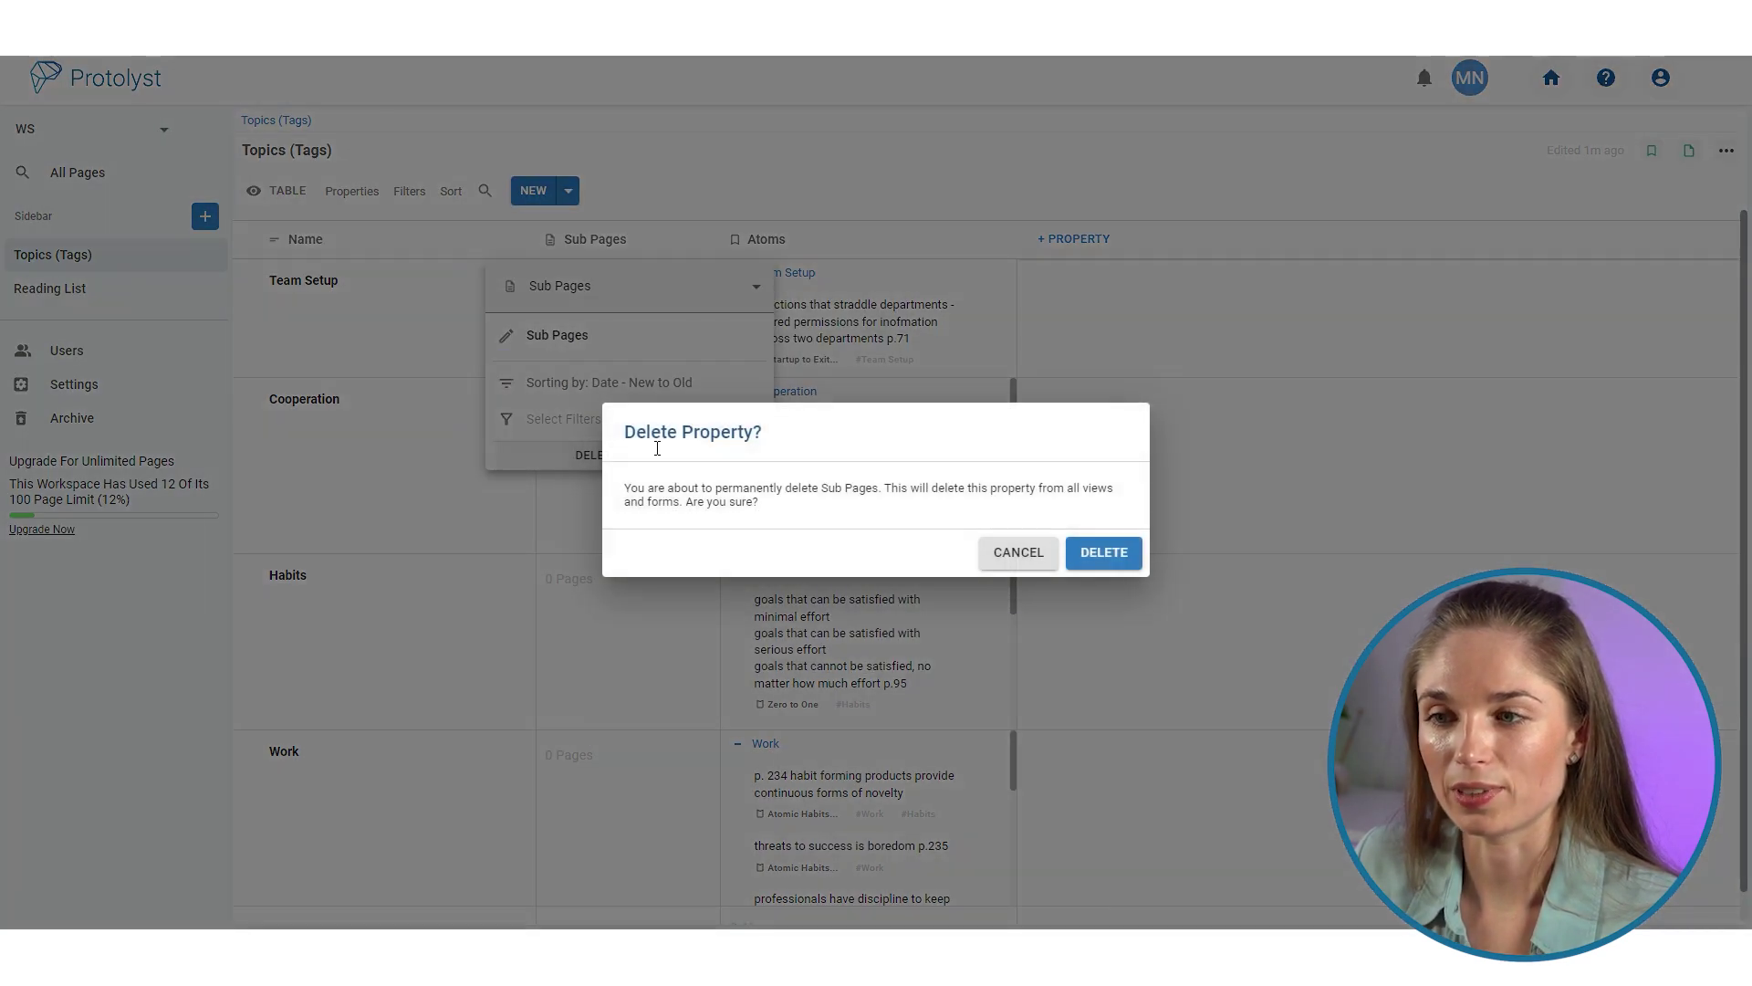
left_click(1105, 551)
Step: Turn on Show Count for the Atoms property of the Topics (Tags) table
mouse_move(591, 637)
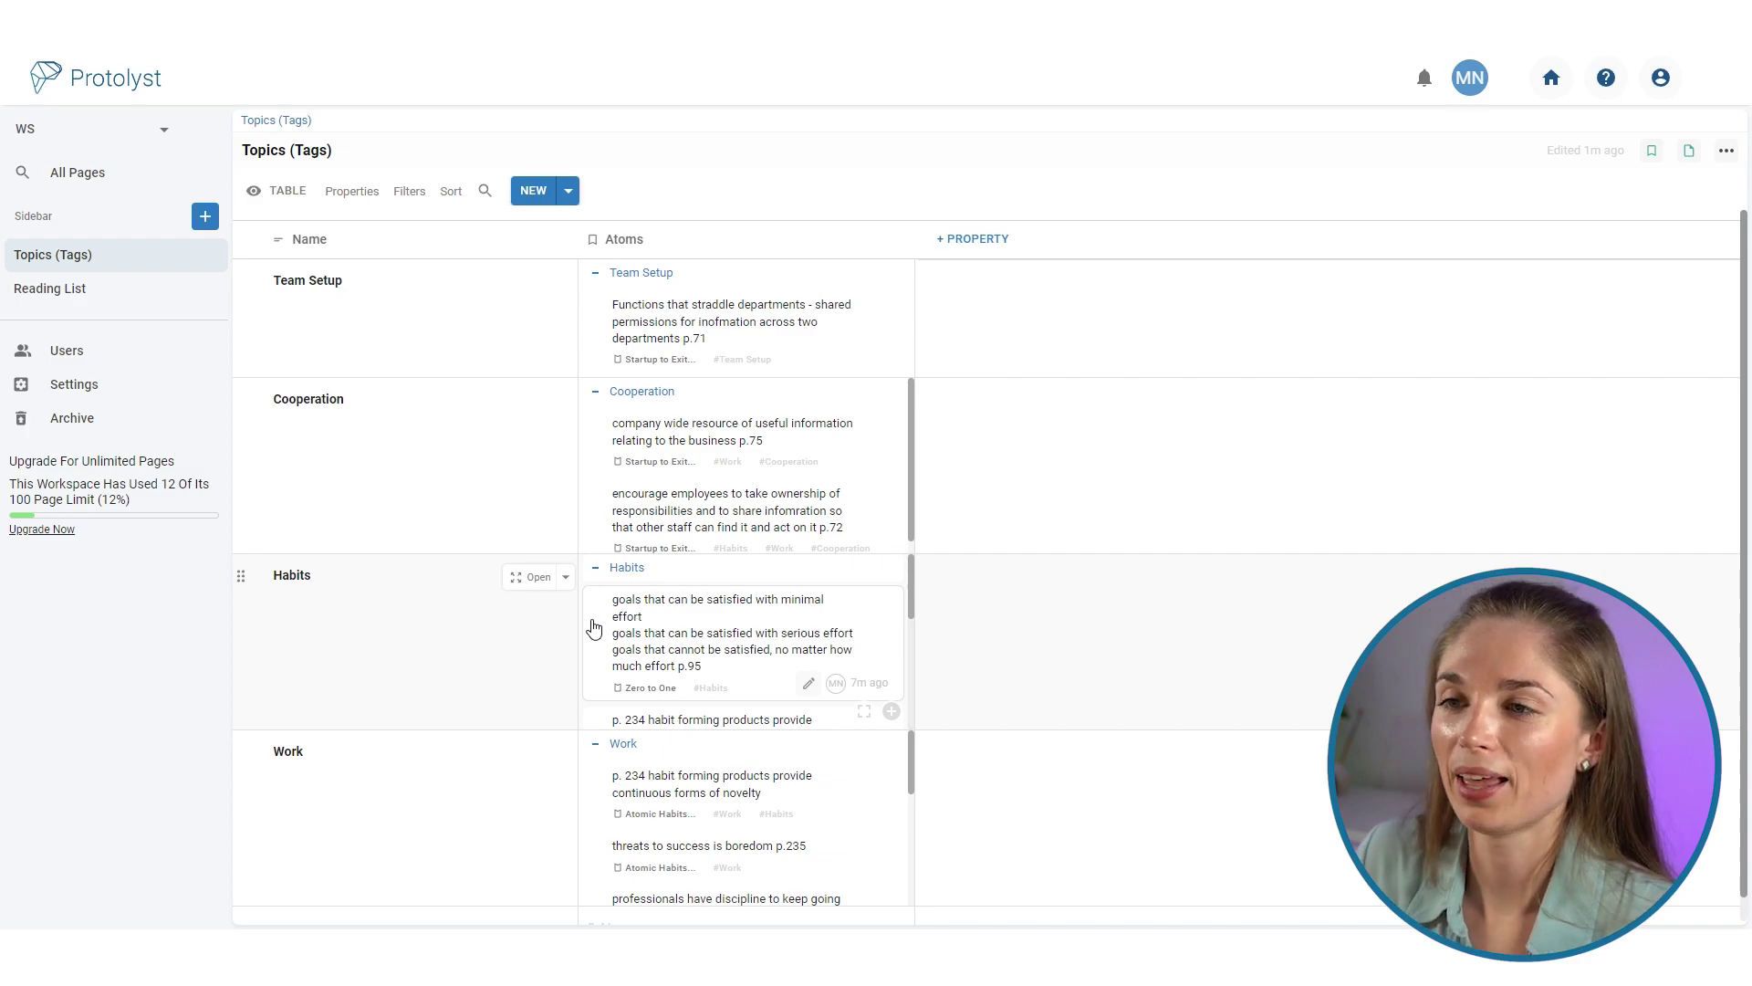
left_click(771, 245)
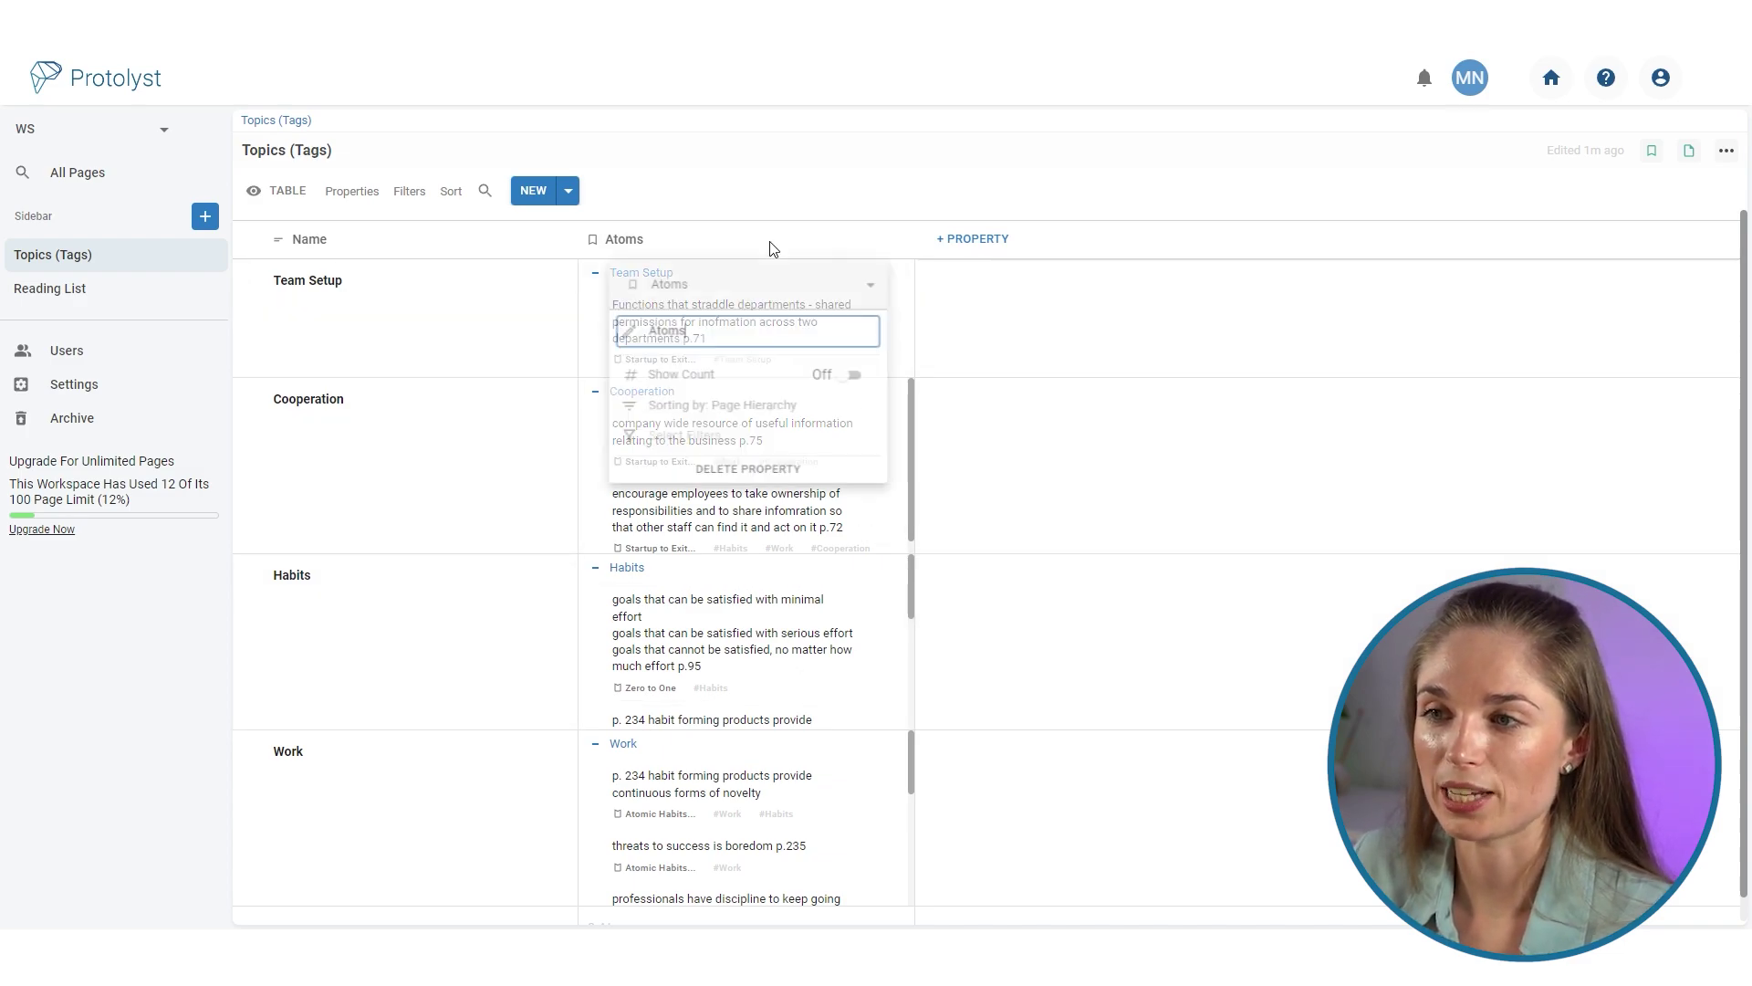
left_click(851, 383)
left_click(853, 217)
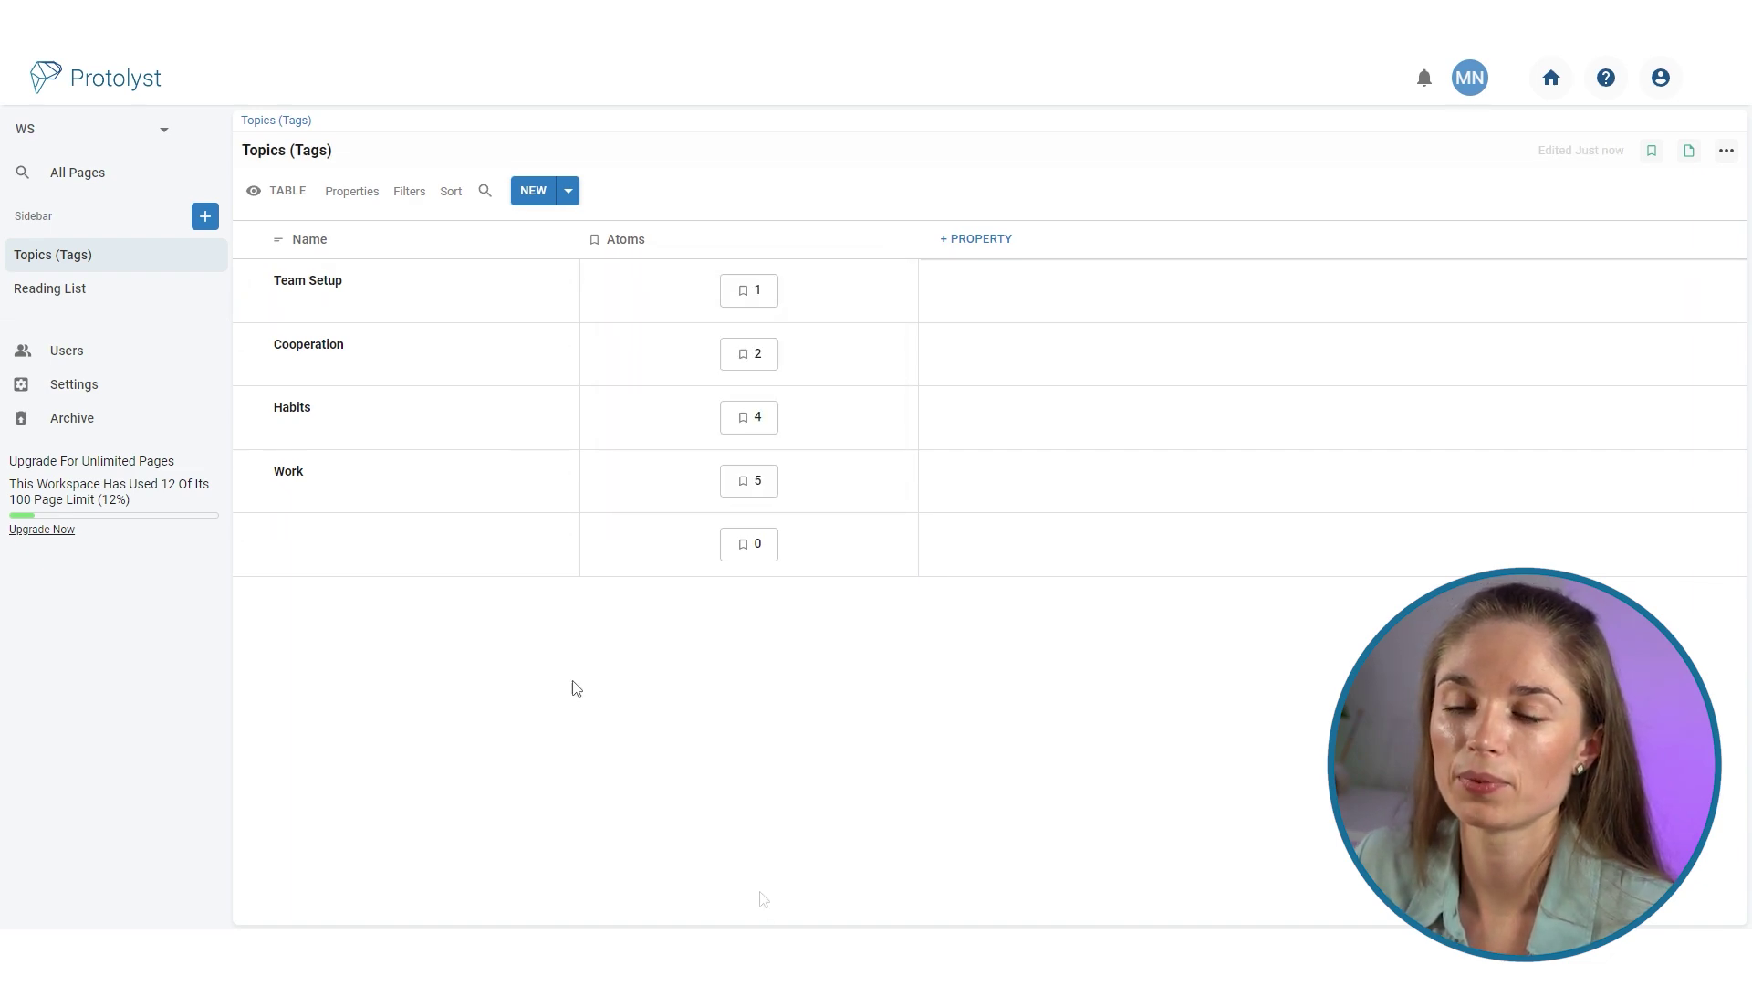
Step: In the Reading List table, change the Sub Pages property to the Text type and rename it "Author"
left_click(99, 290)
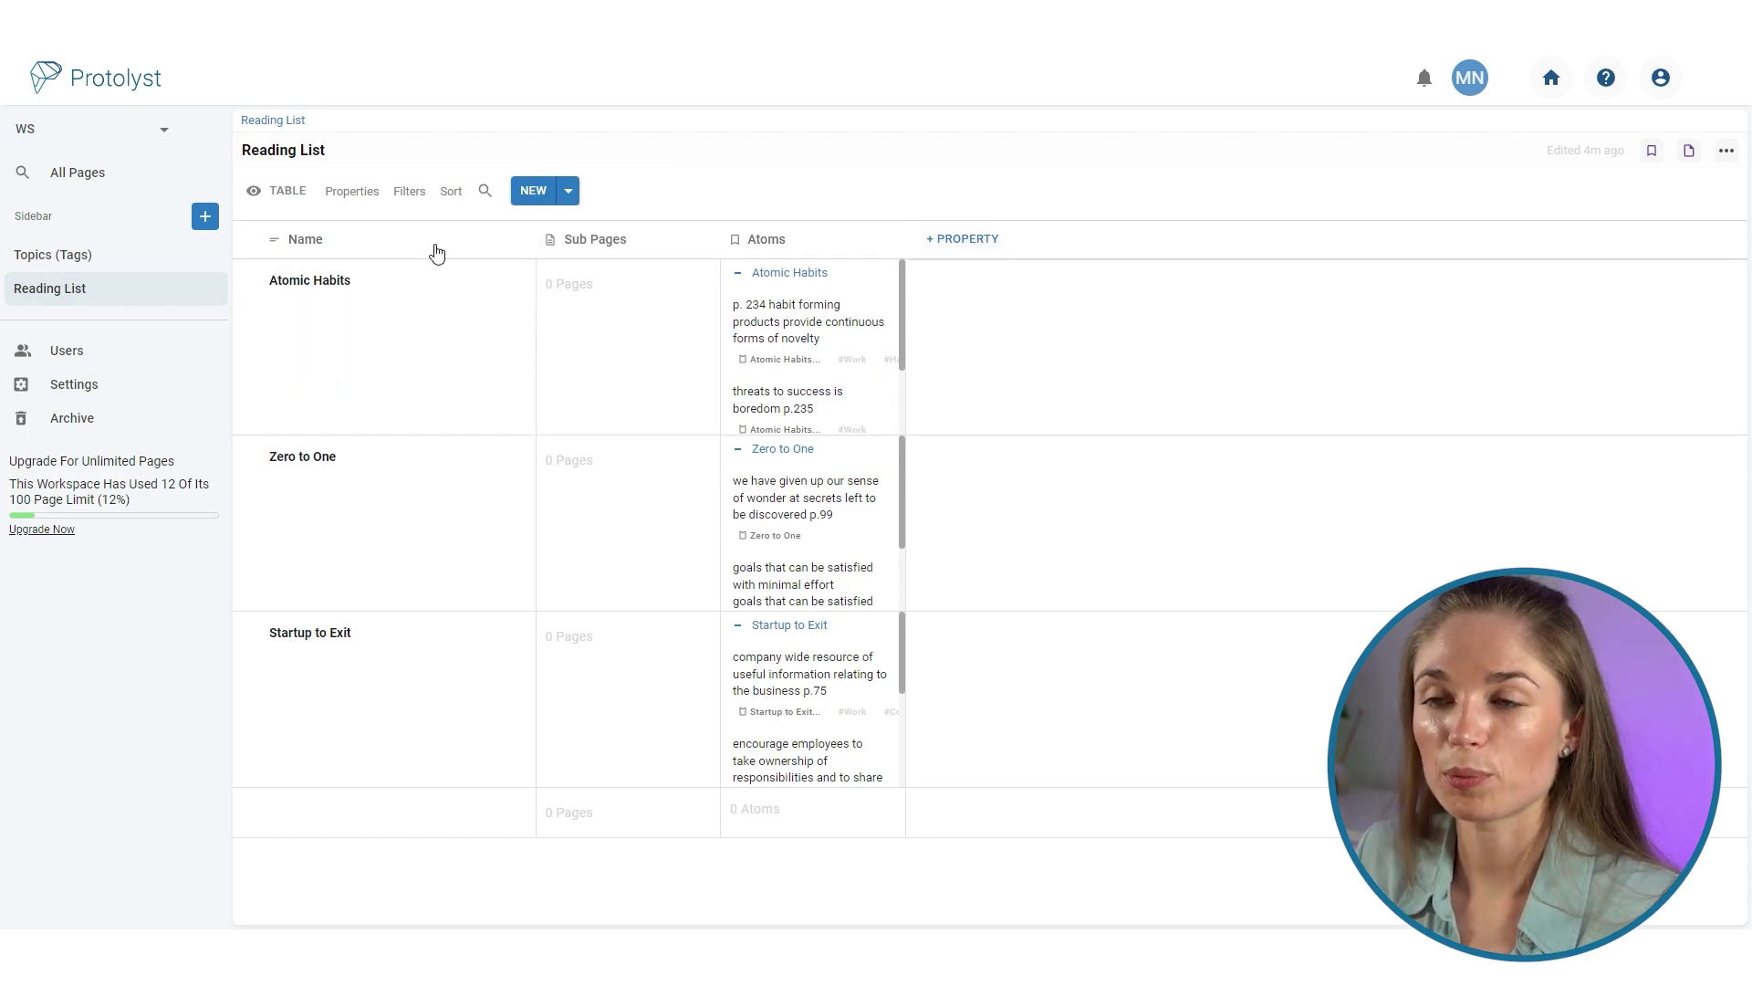
left_click(649, 244)
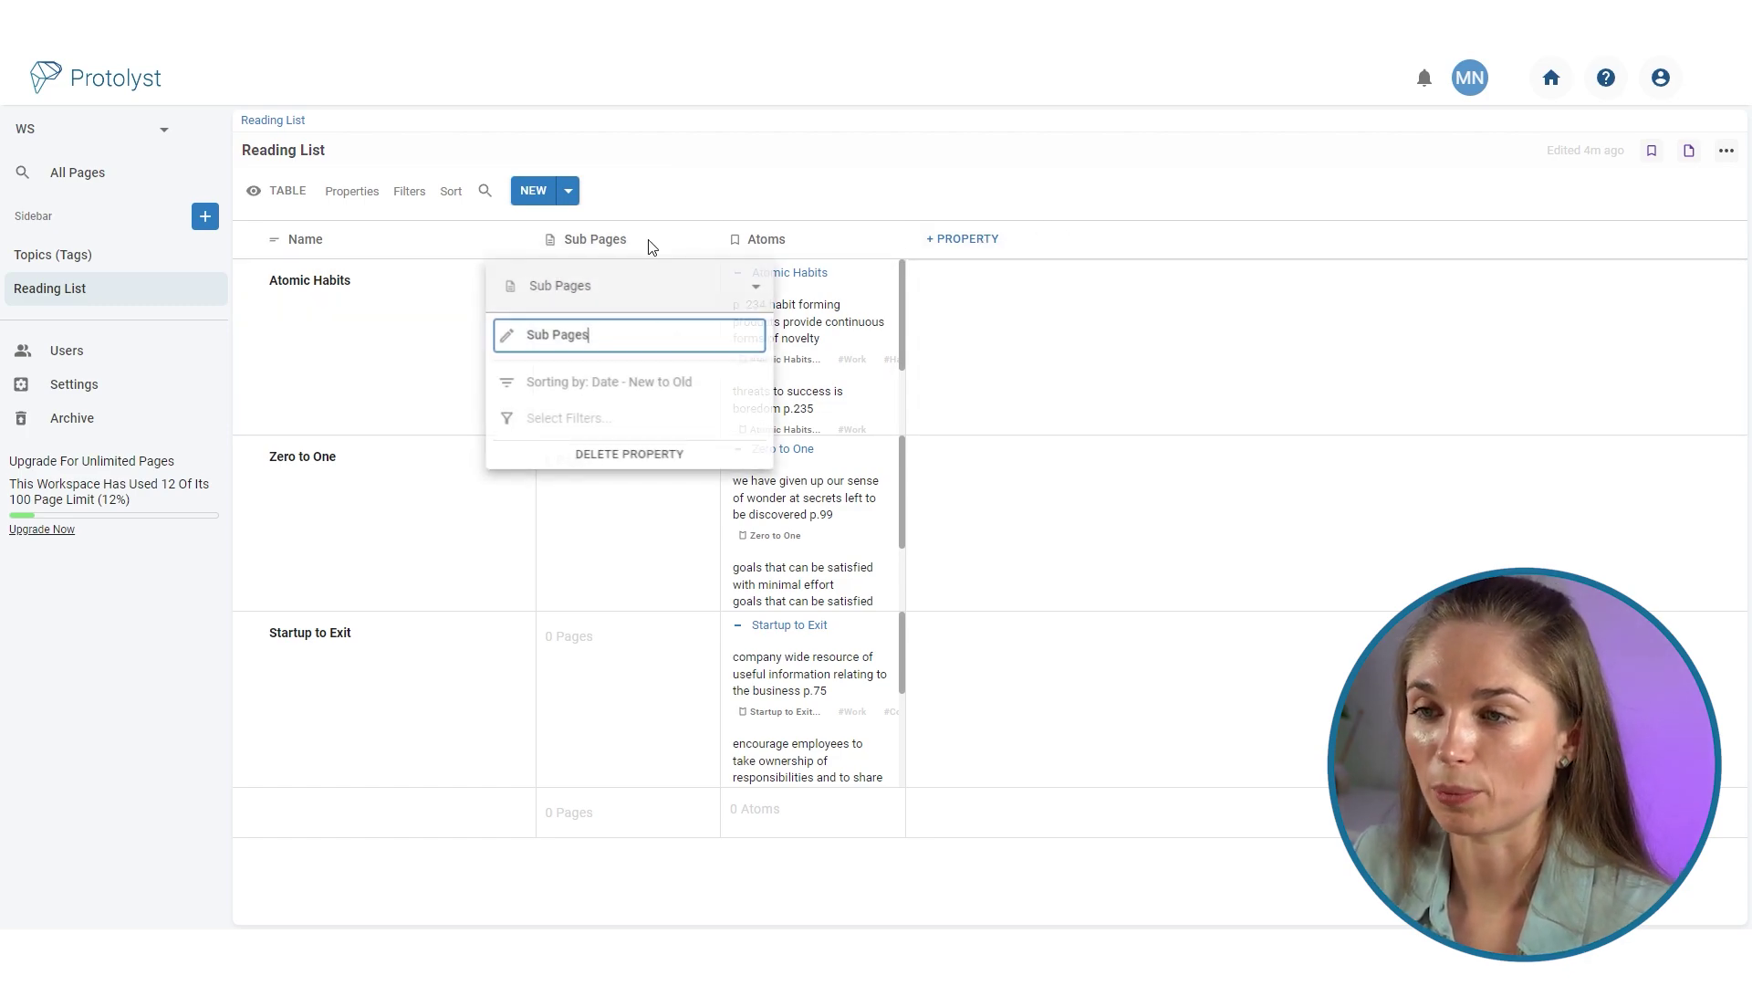
left_click(699, 290)
left_click(599, 347)
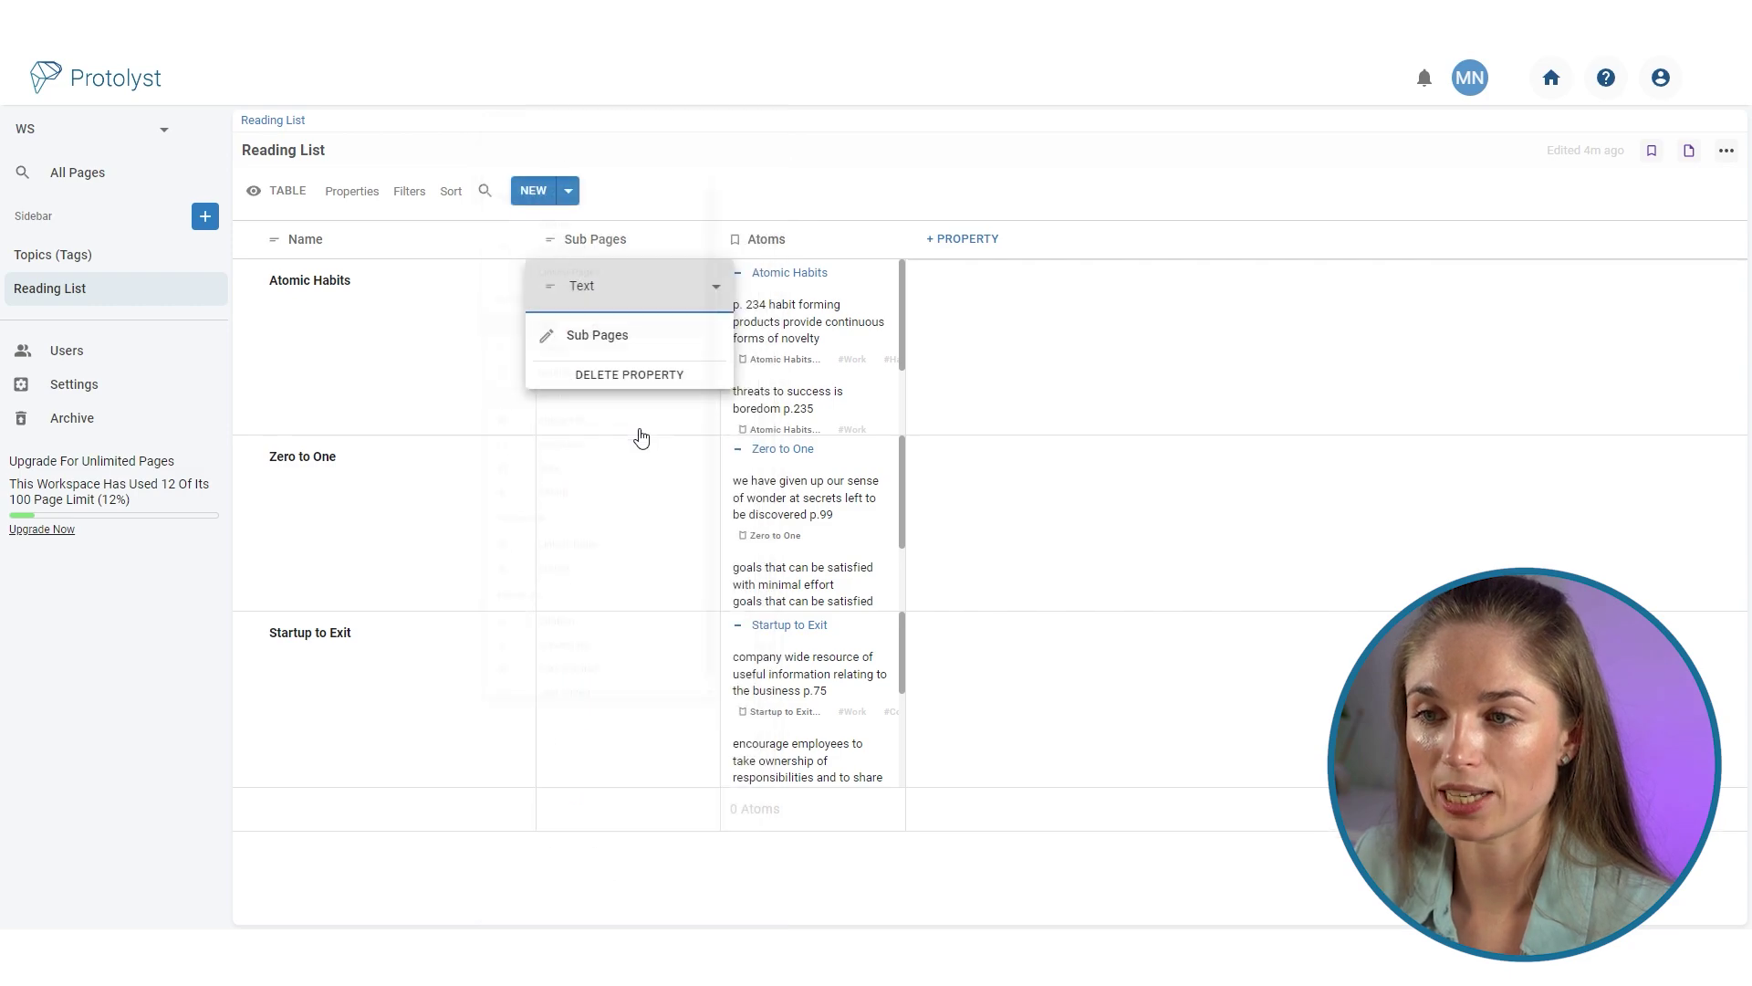
triple_click(618, 344)
type("Author")
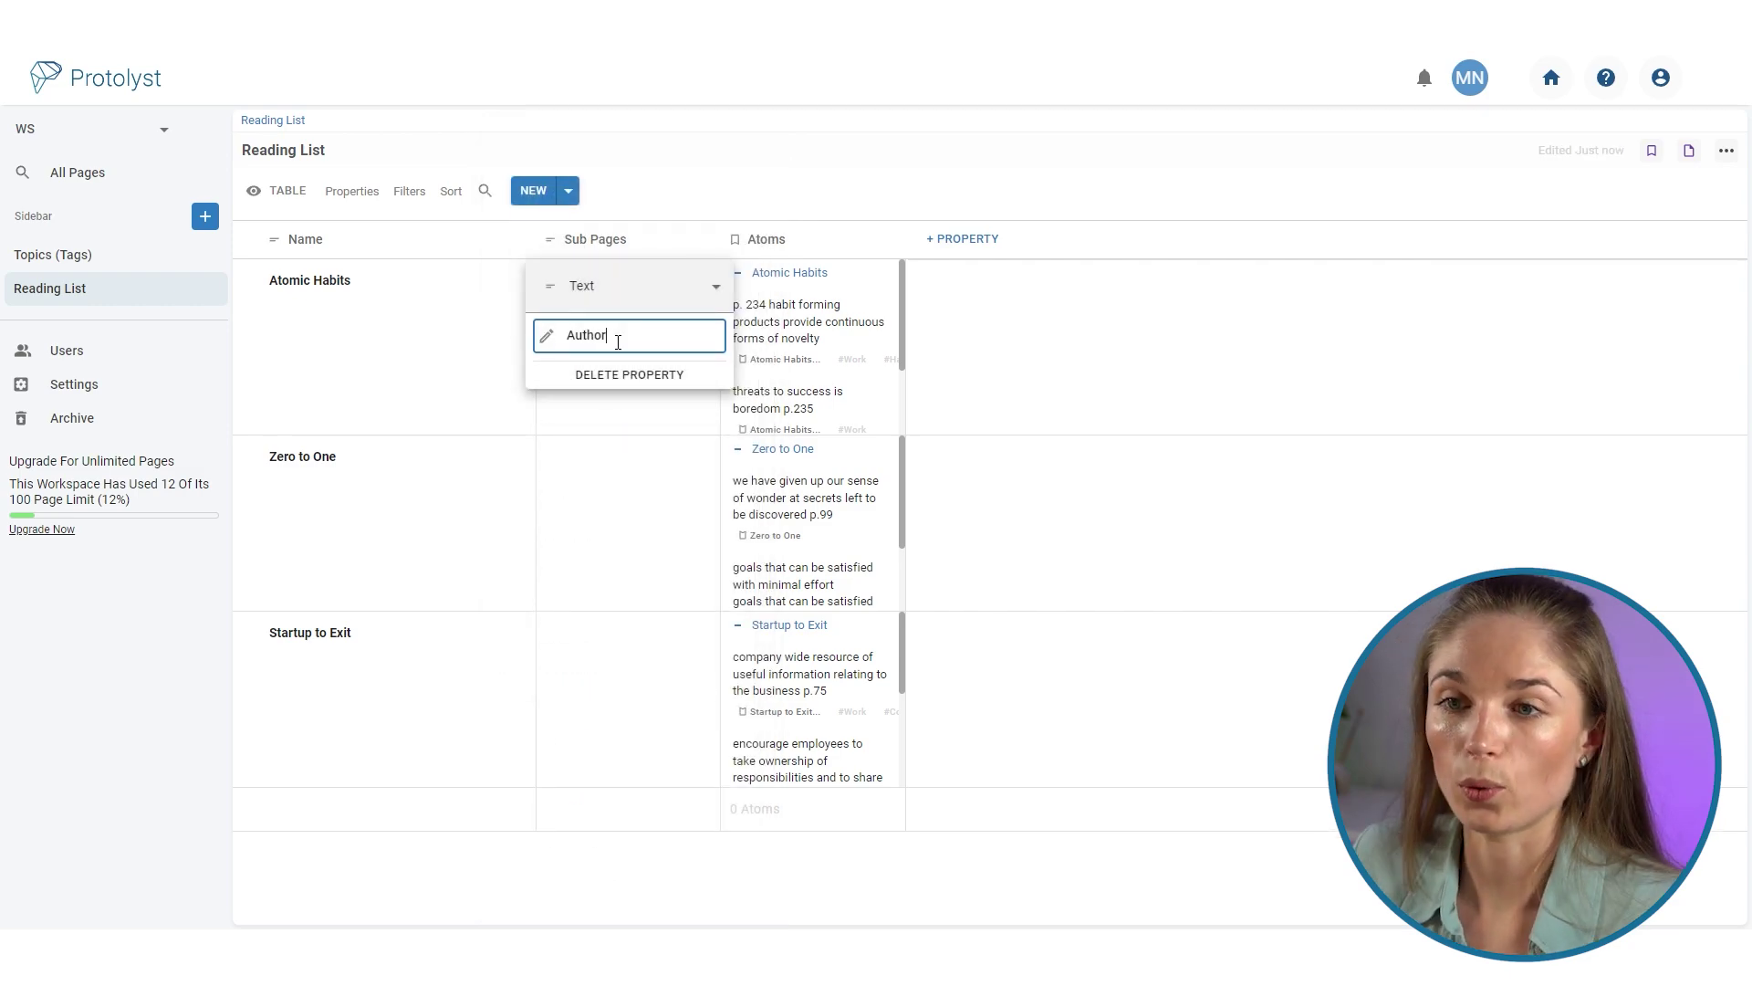
left_click(764, 164)
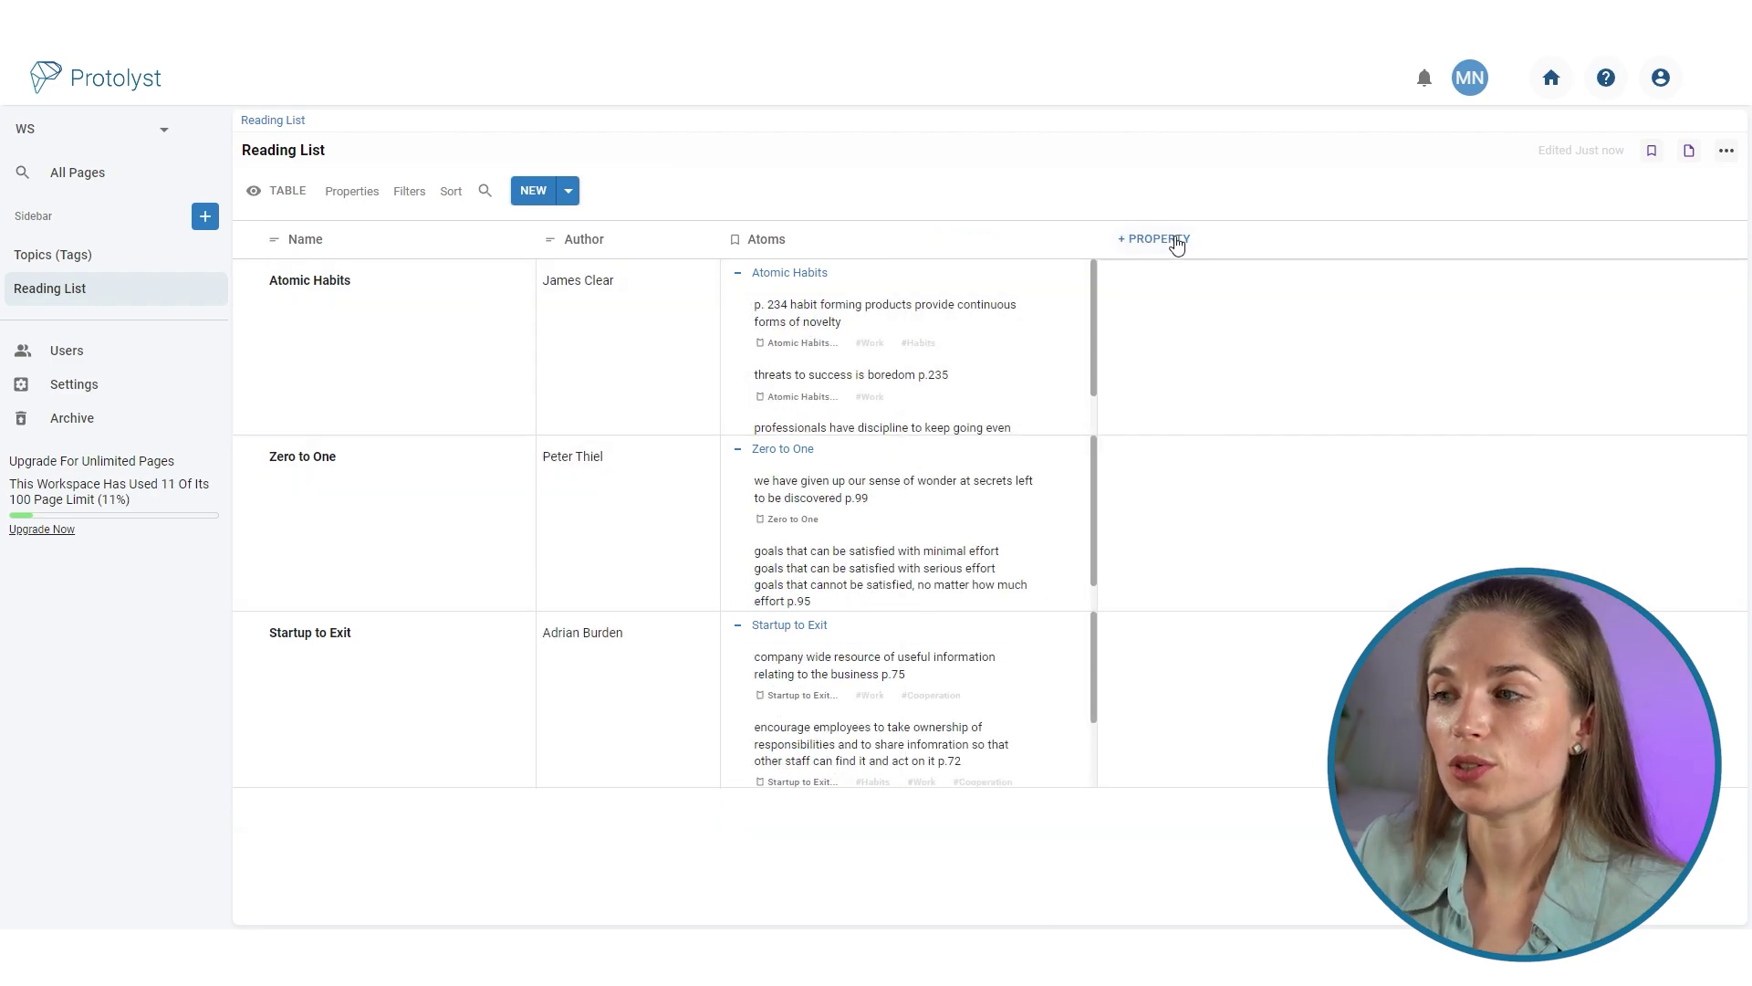
Step: Add a new property of type Image File to the Reading List table
left_click(1177, 244)
left_click(1223, 301)
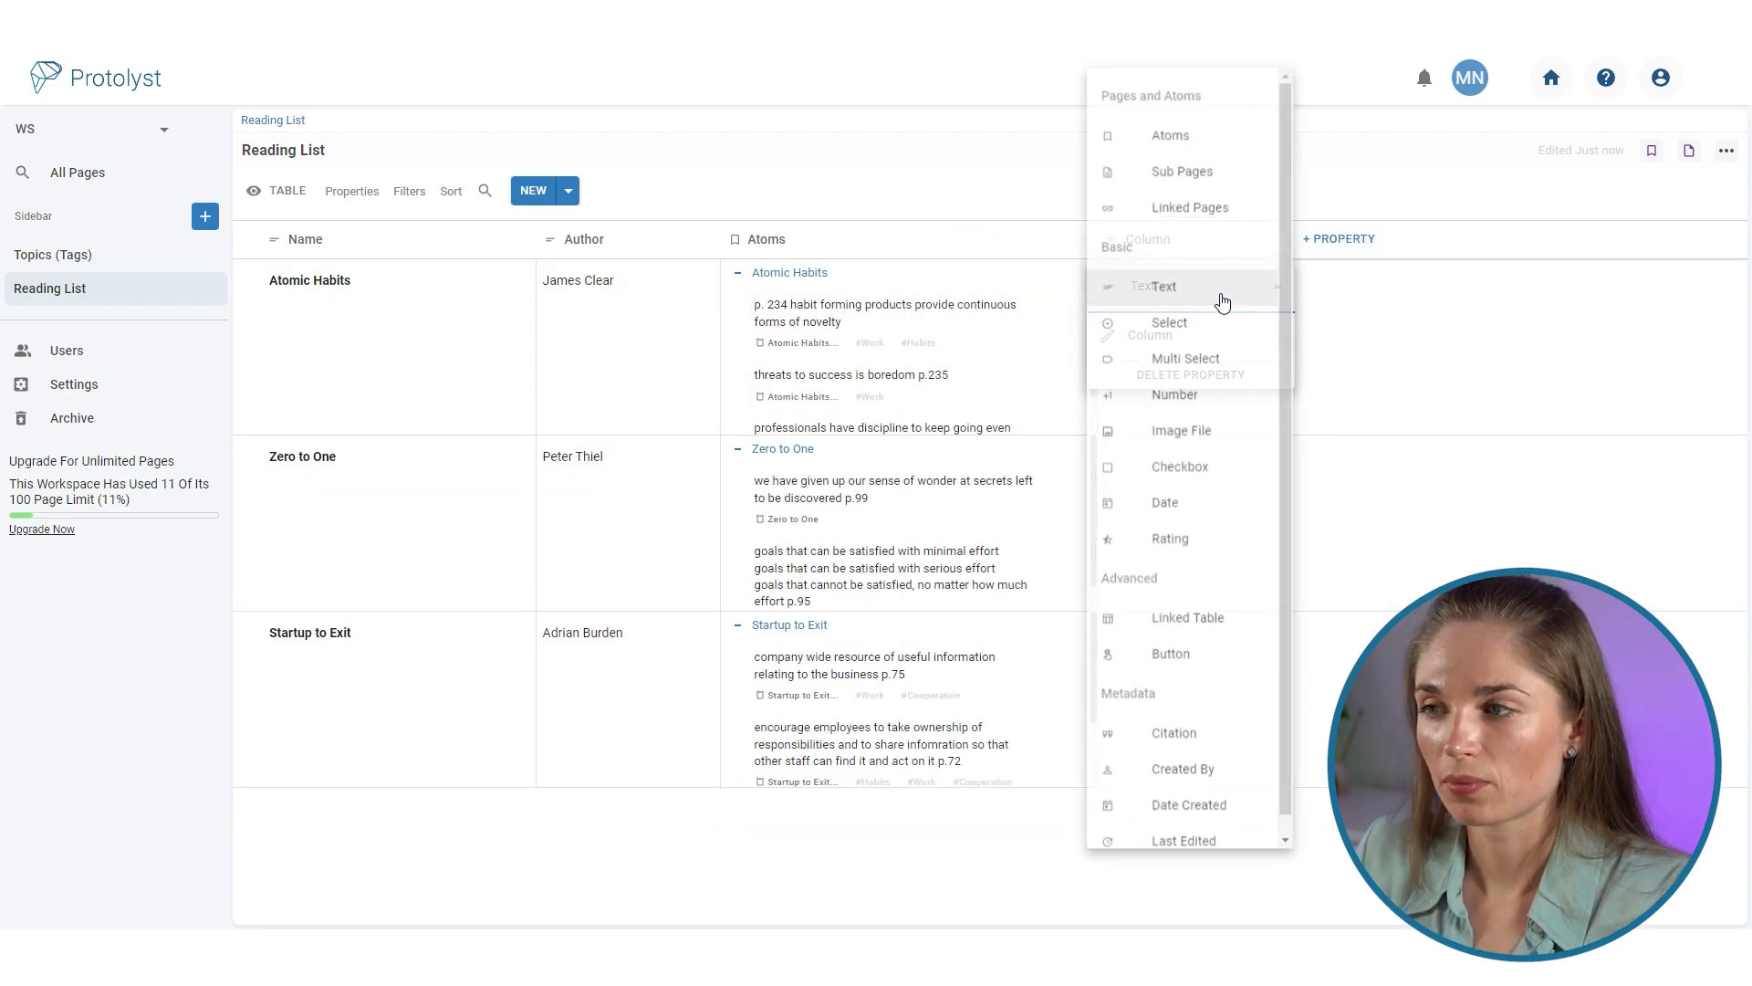
left_click(1189, 435)
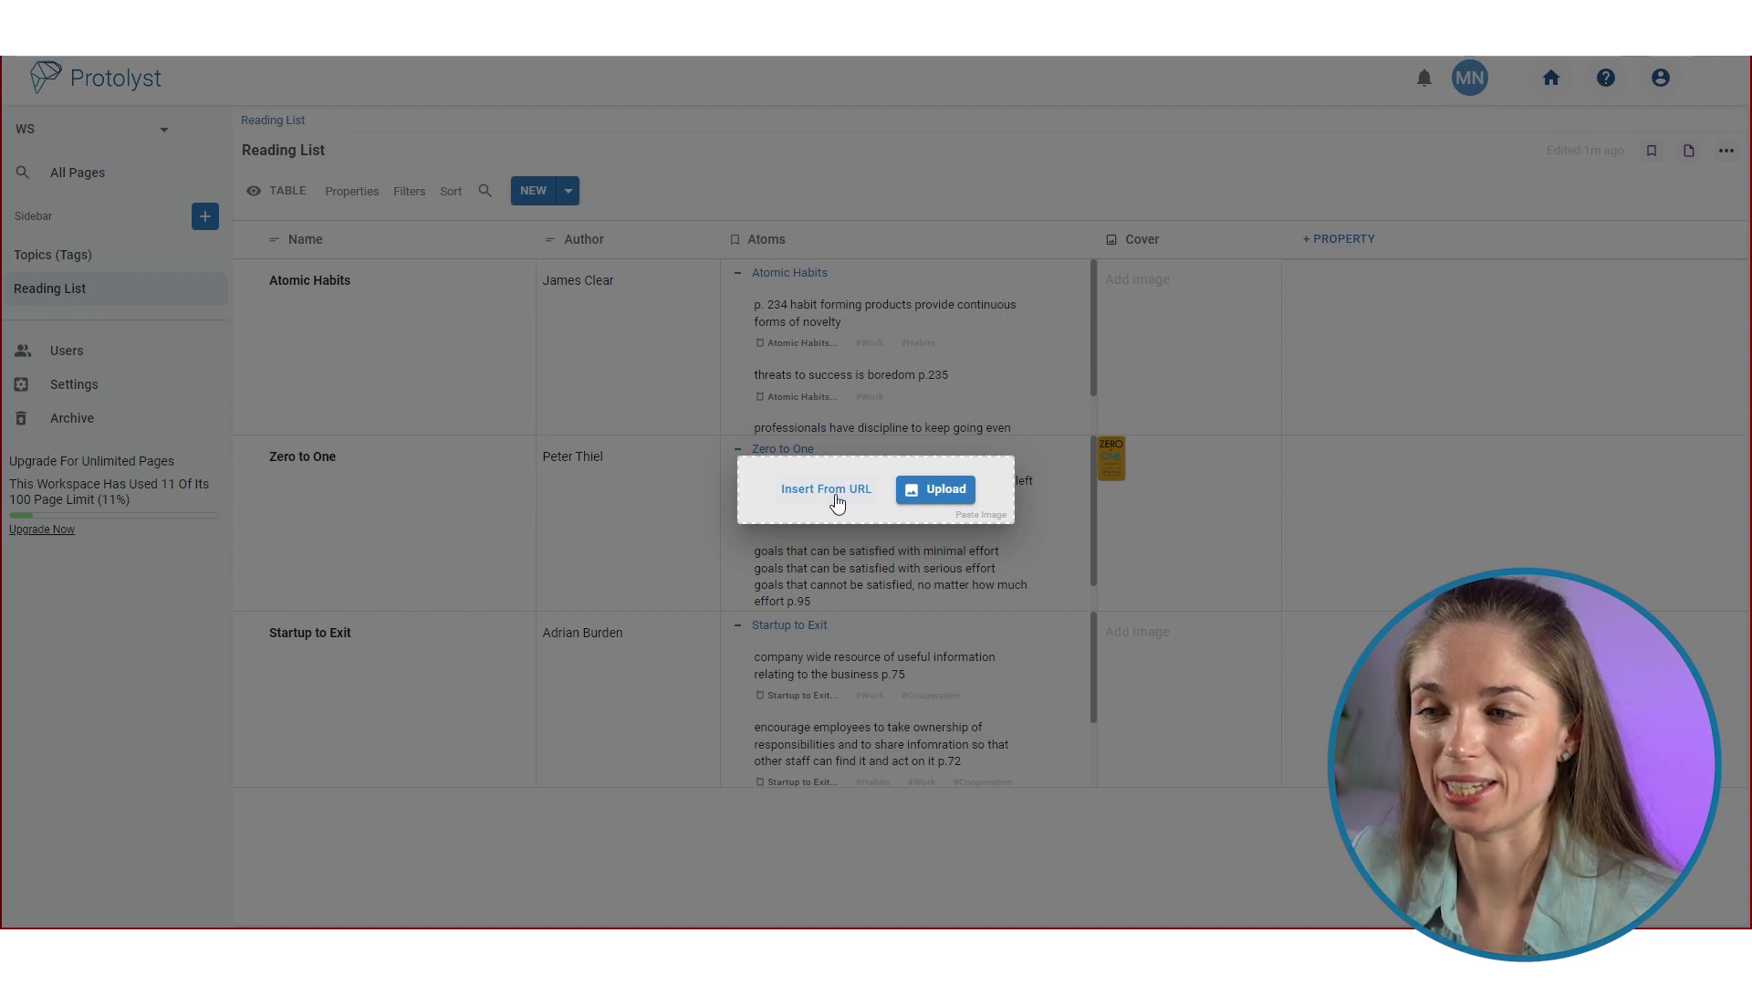
Step: Add the book cover images to the Cover property of Atomic Habits and Startup to Exit in the Reading List table
left_click(949, 490)
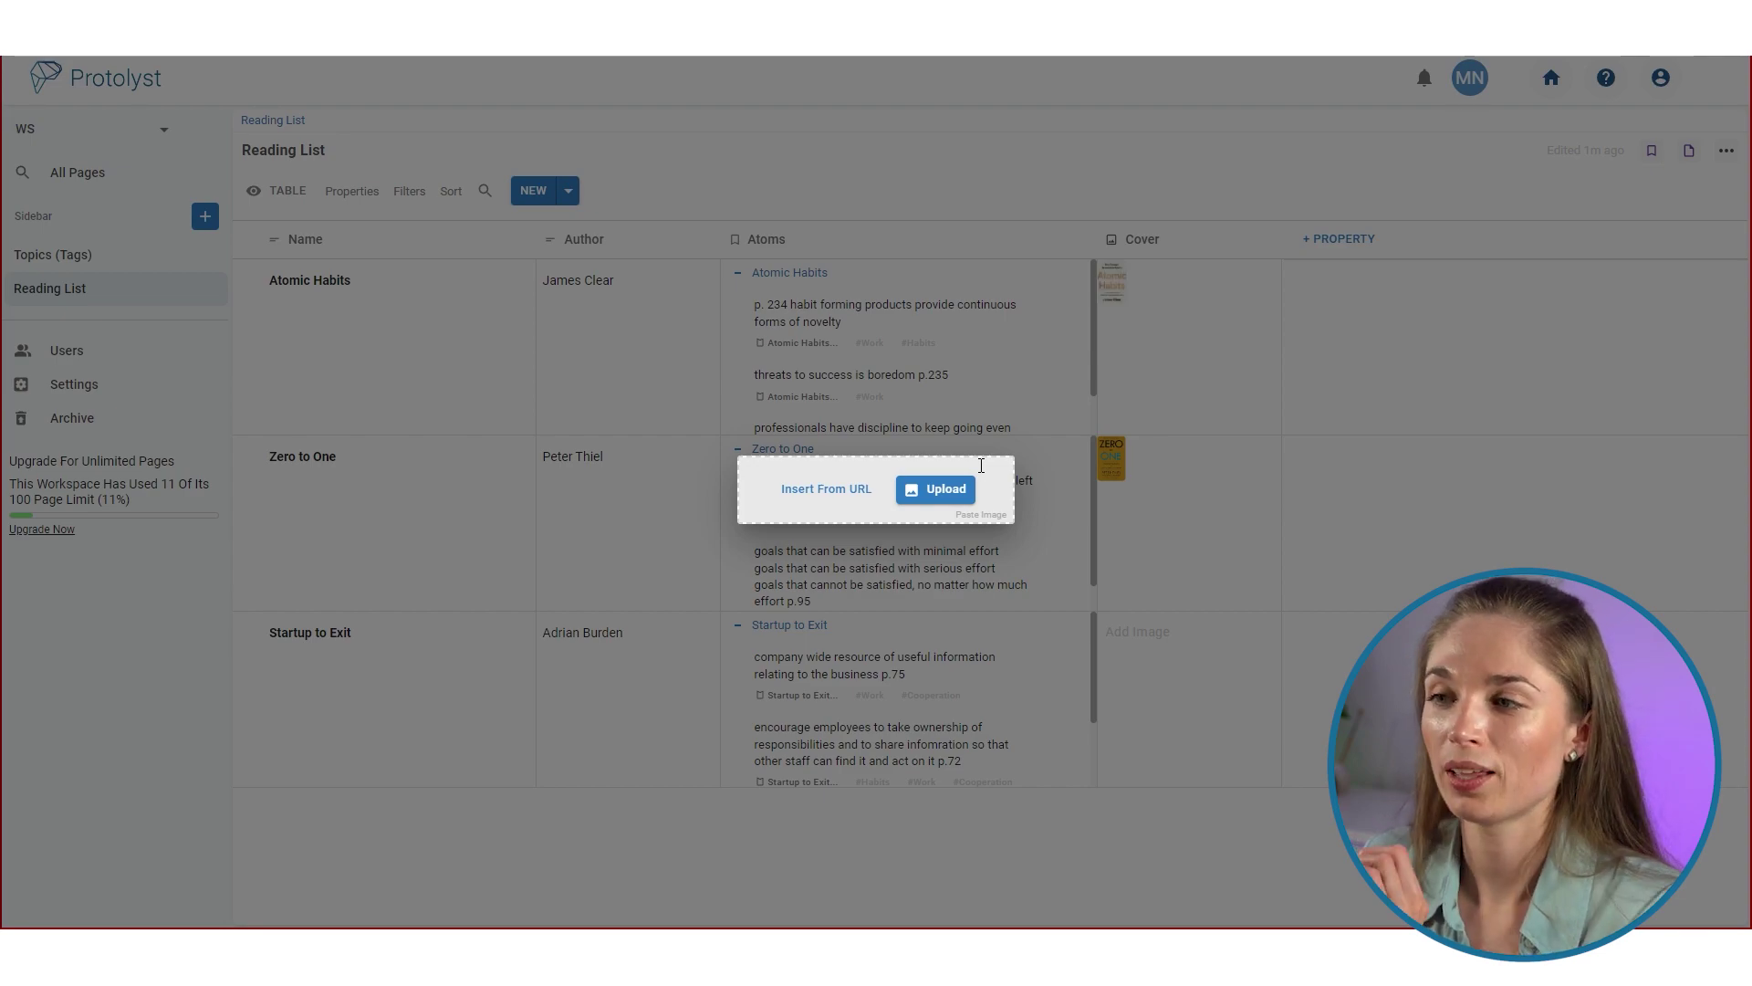
left_click(1148, 472)
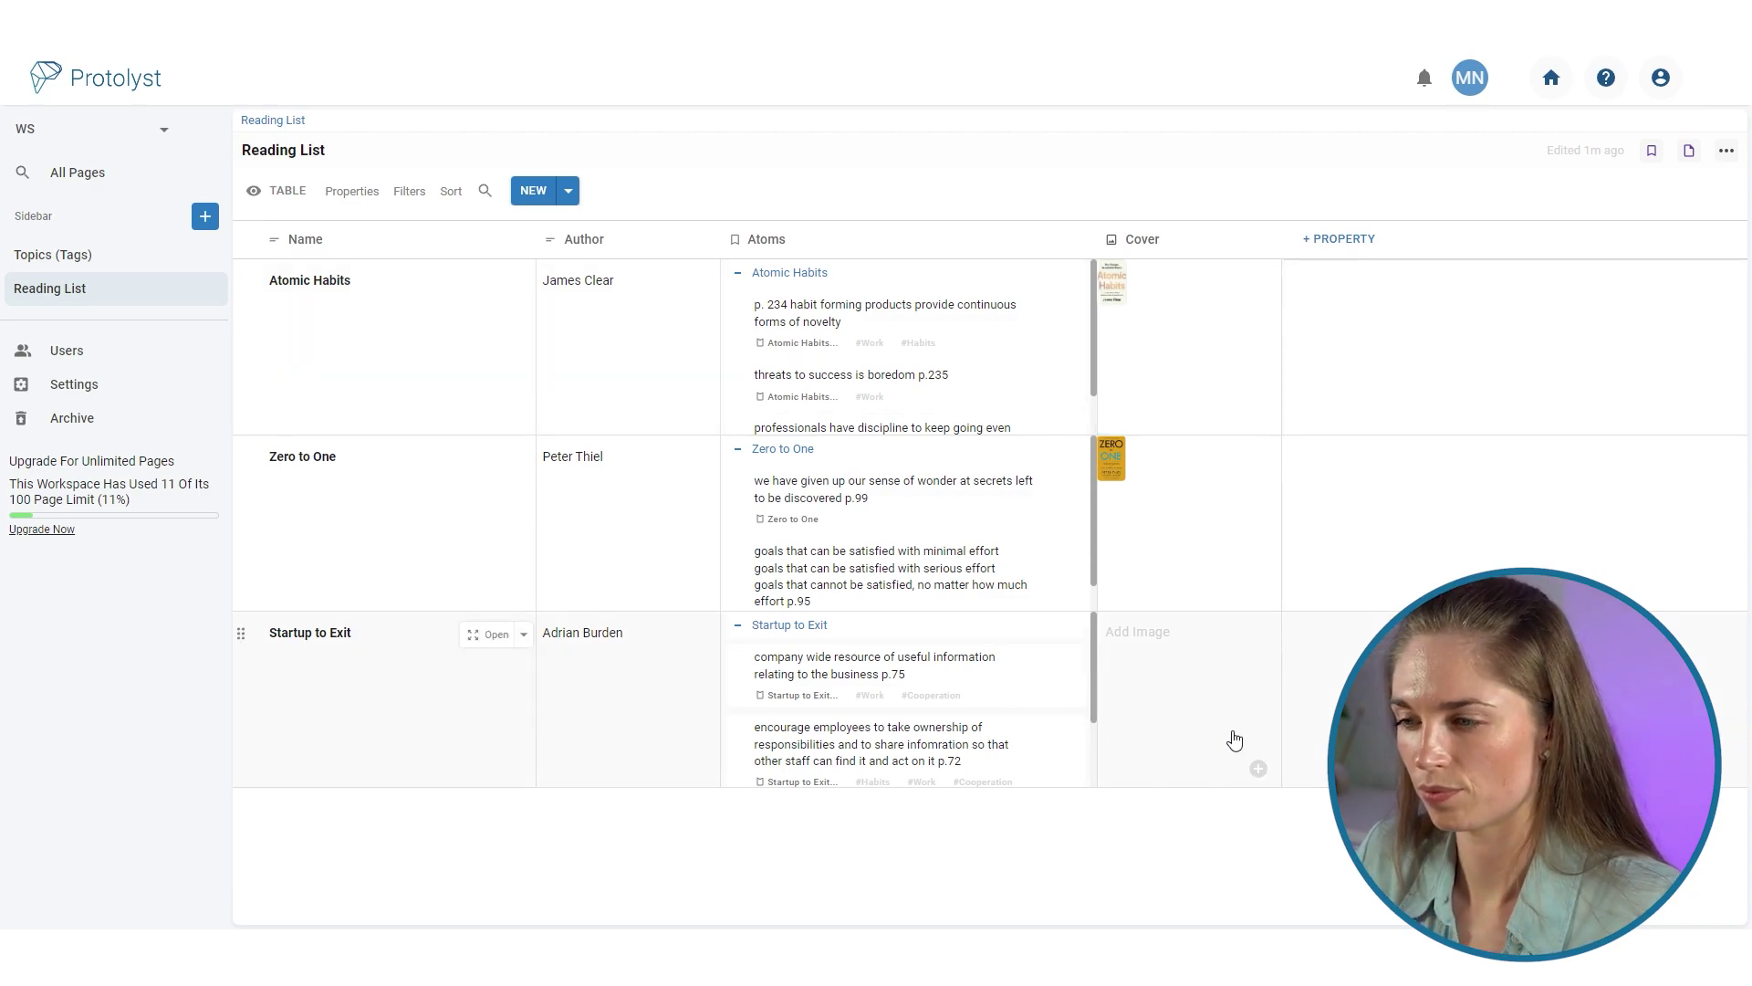
left_click(1251, 762)
key("ctrl+v")
left_click(1000, 791)
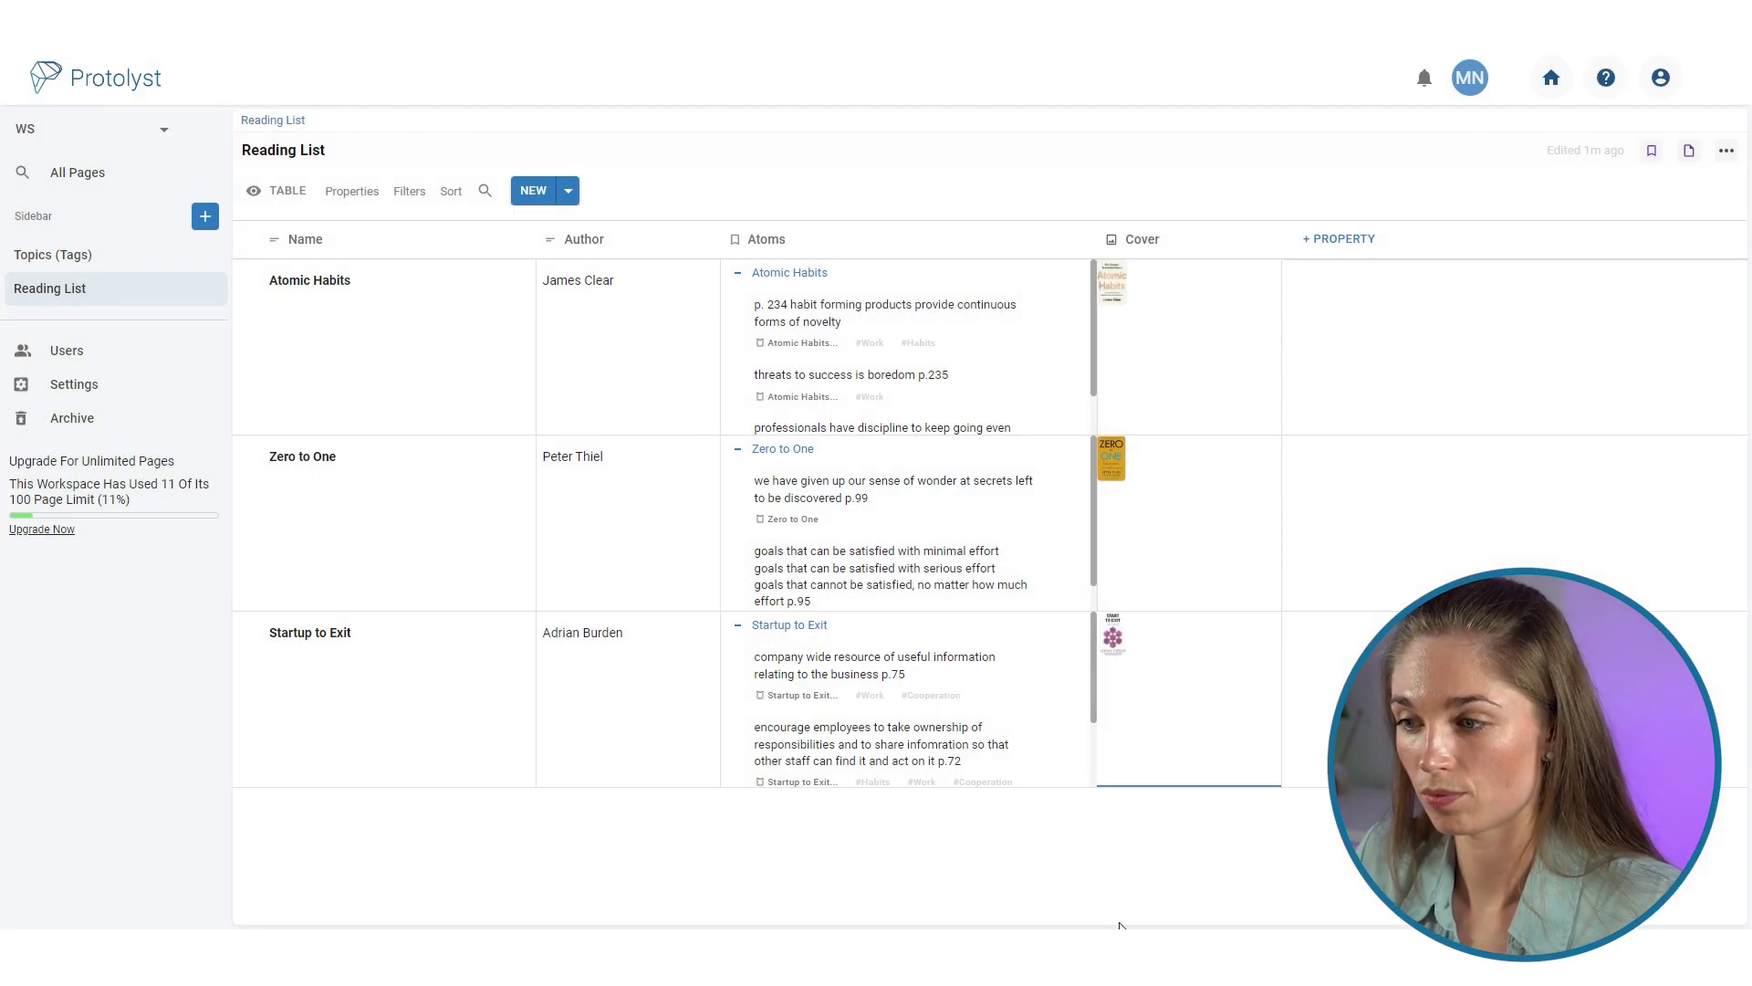
Step: Create a Gallery-type view named "Gallery" for the Reading List
left_click(283, 196)
left_click(306, 257)
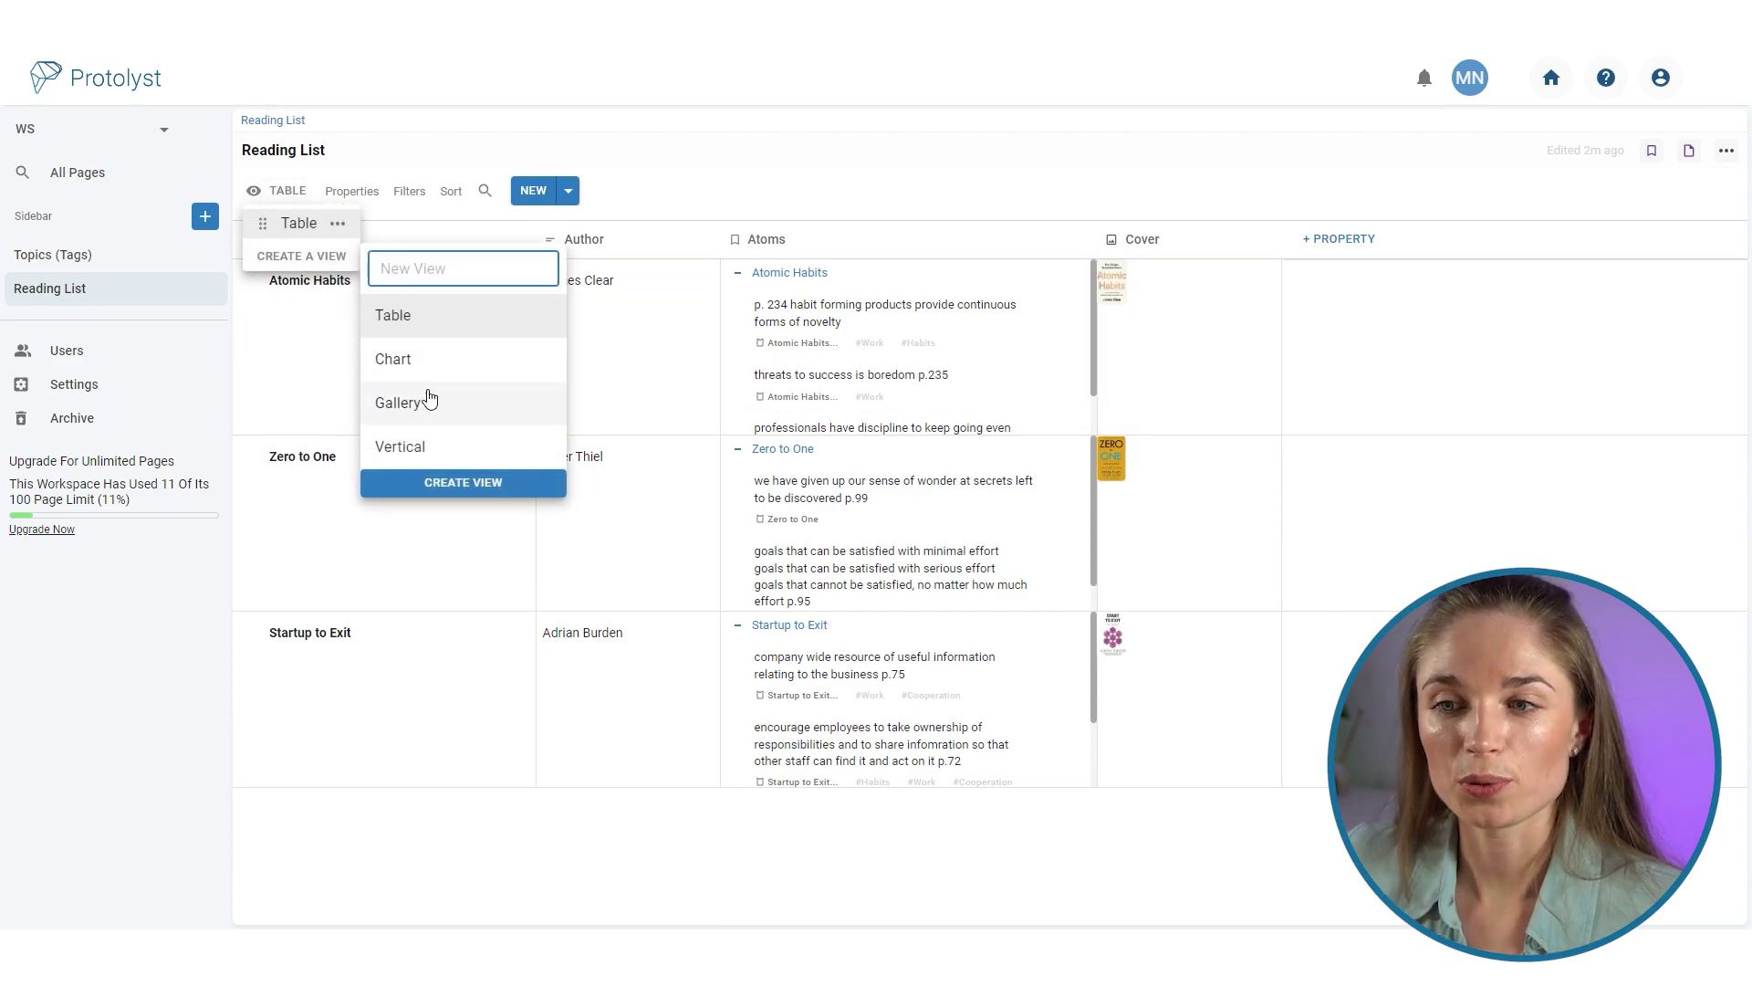
left_click(465, 283)
type("Gallery")
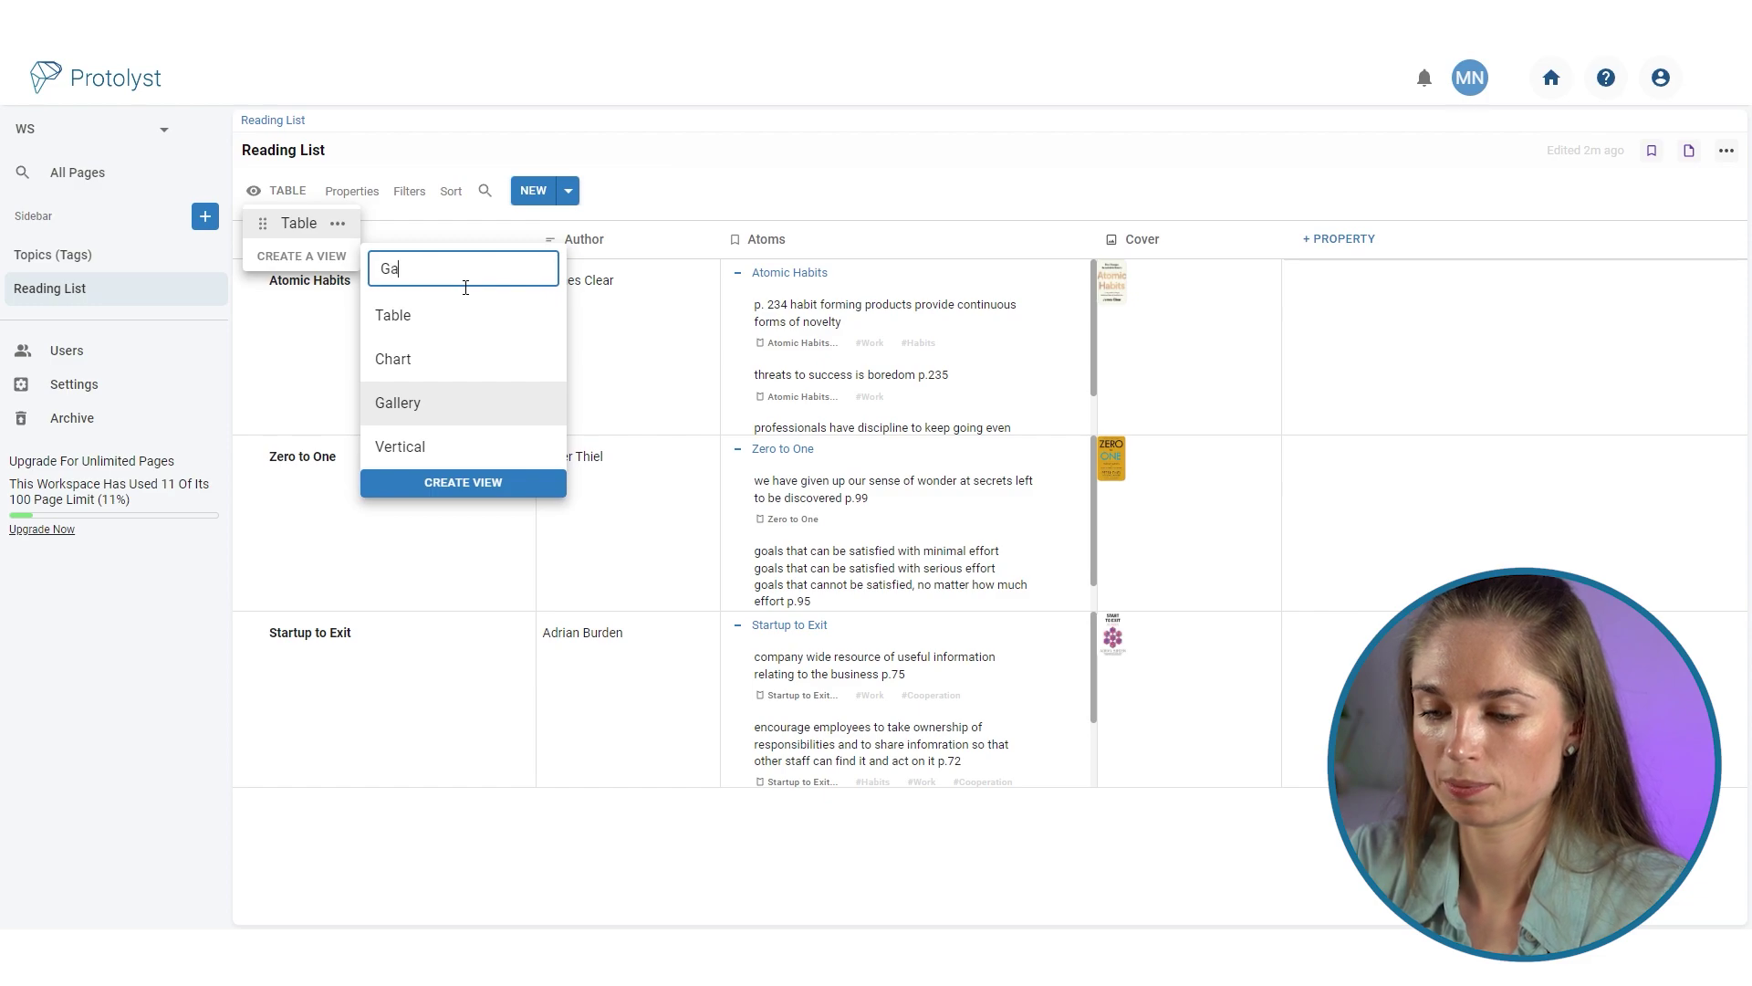
left_click(466, 483)
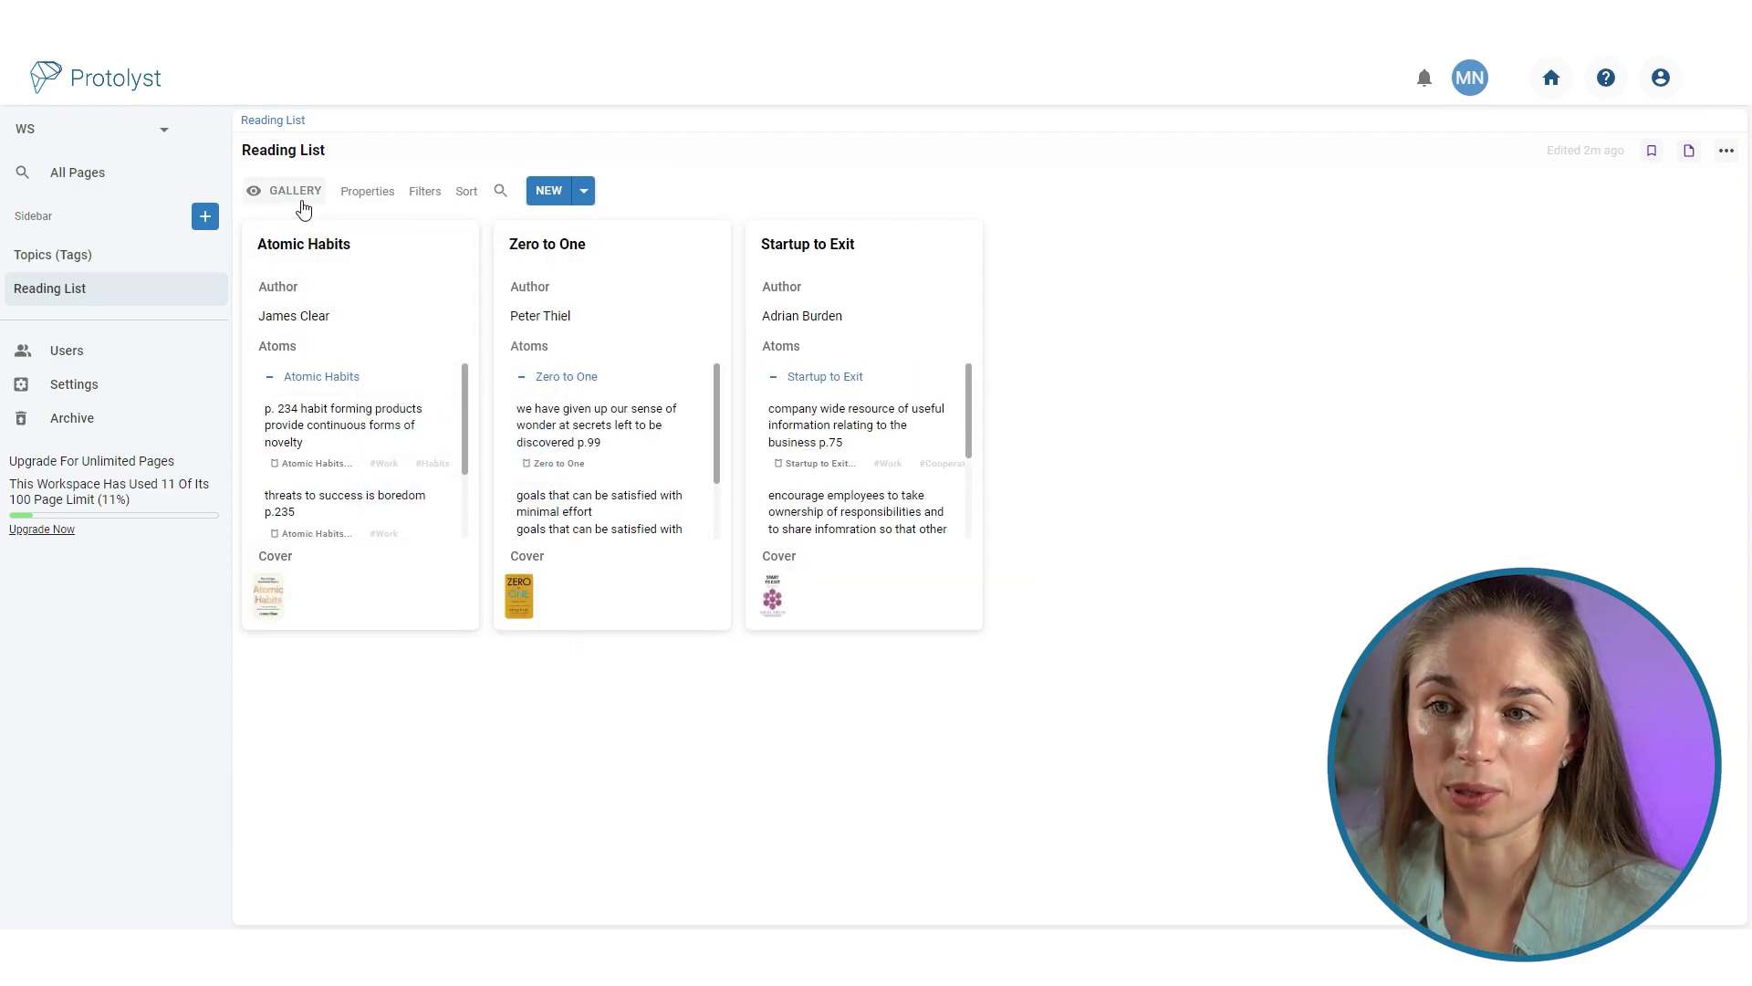
Step: Set the Grid Header of the Reading List's Gallery view to Cover
left_click(365, 191)
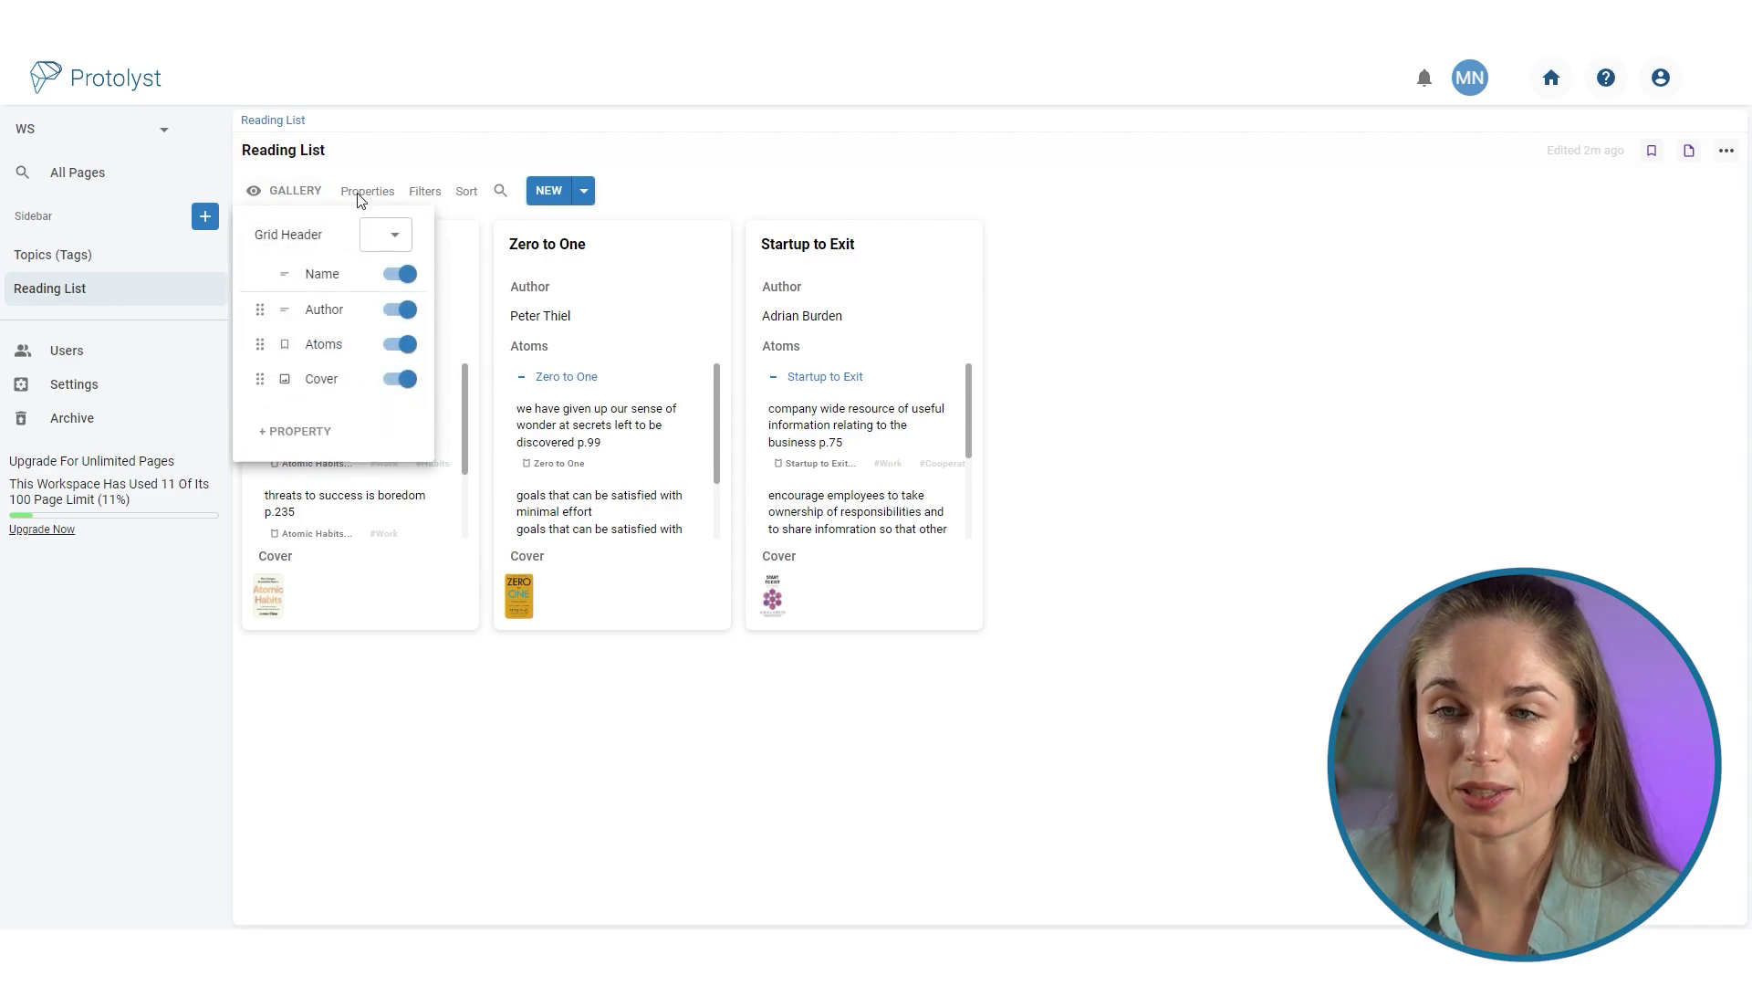
left_click(385, 234)
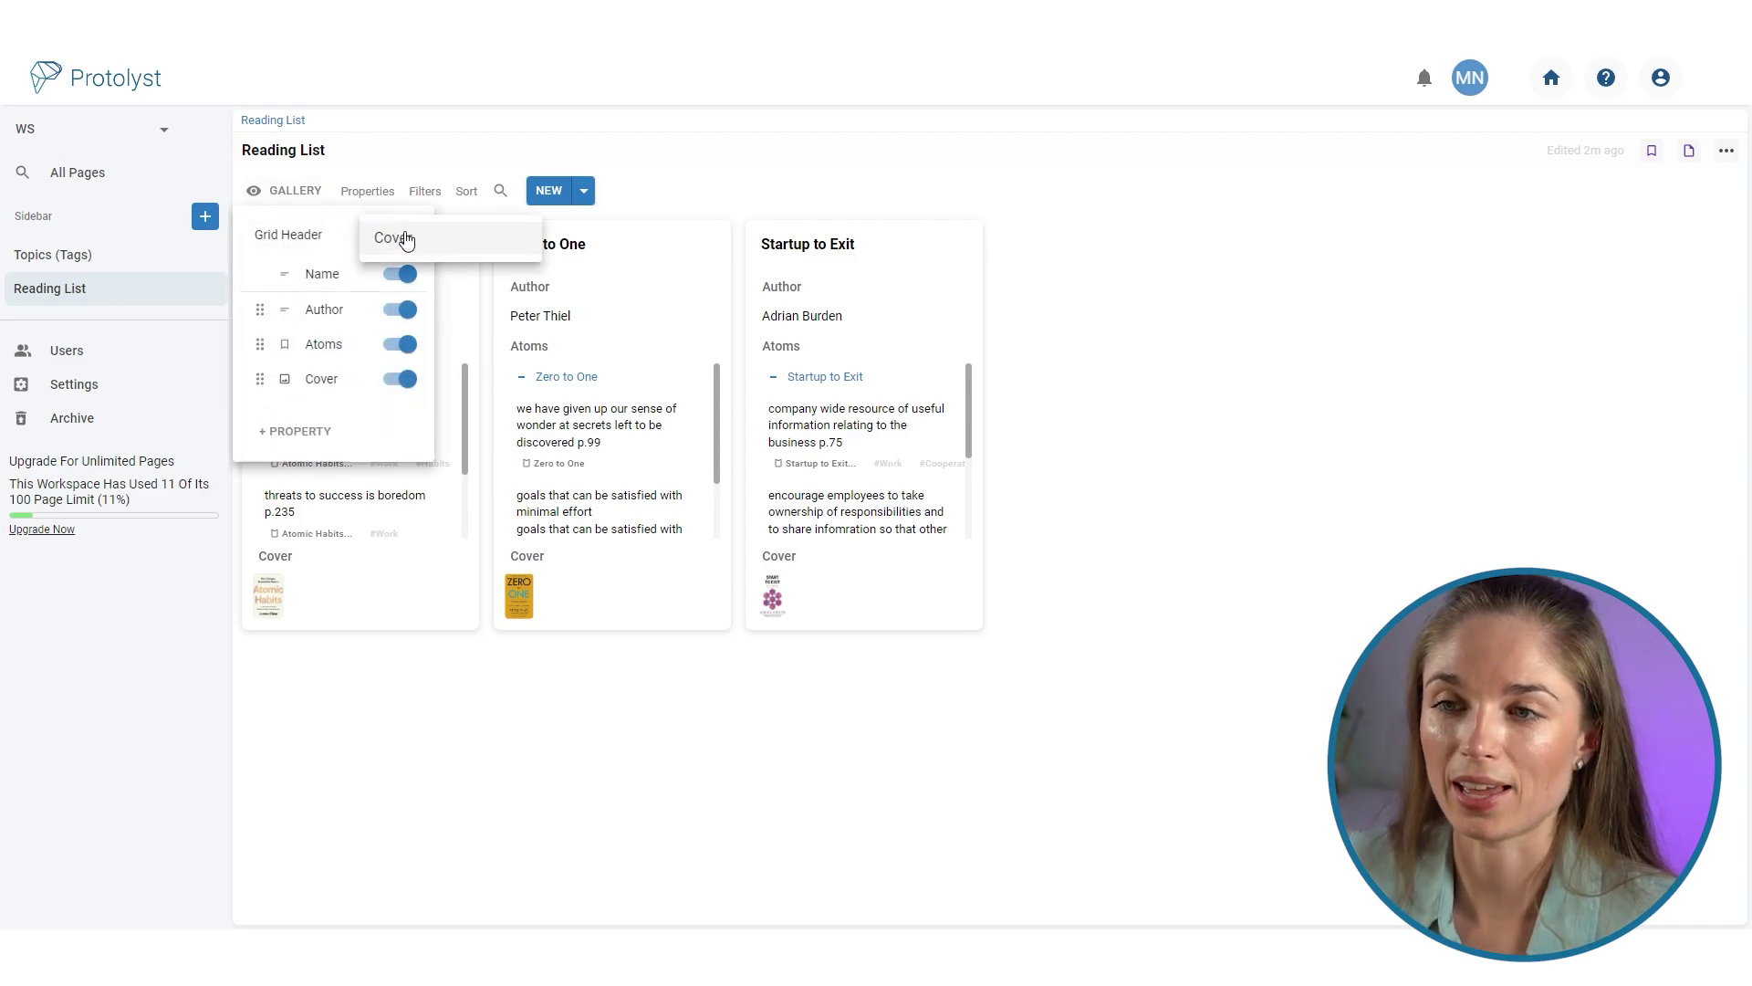
left_click(409, 240)
left_click(1107, 517)
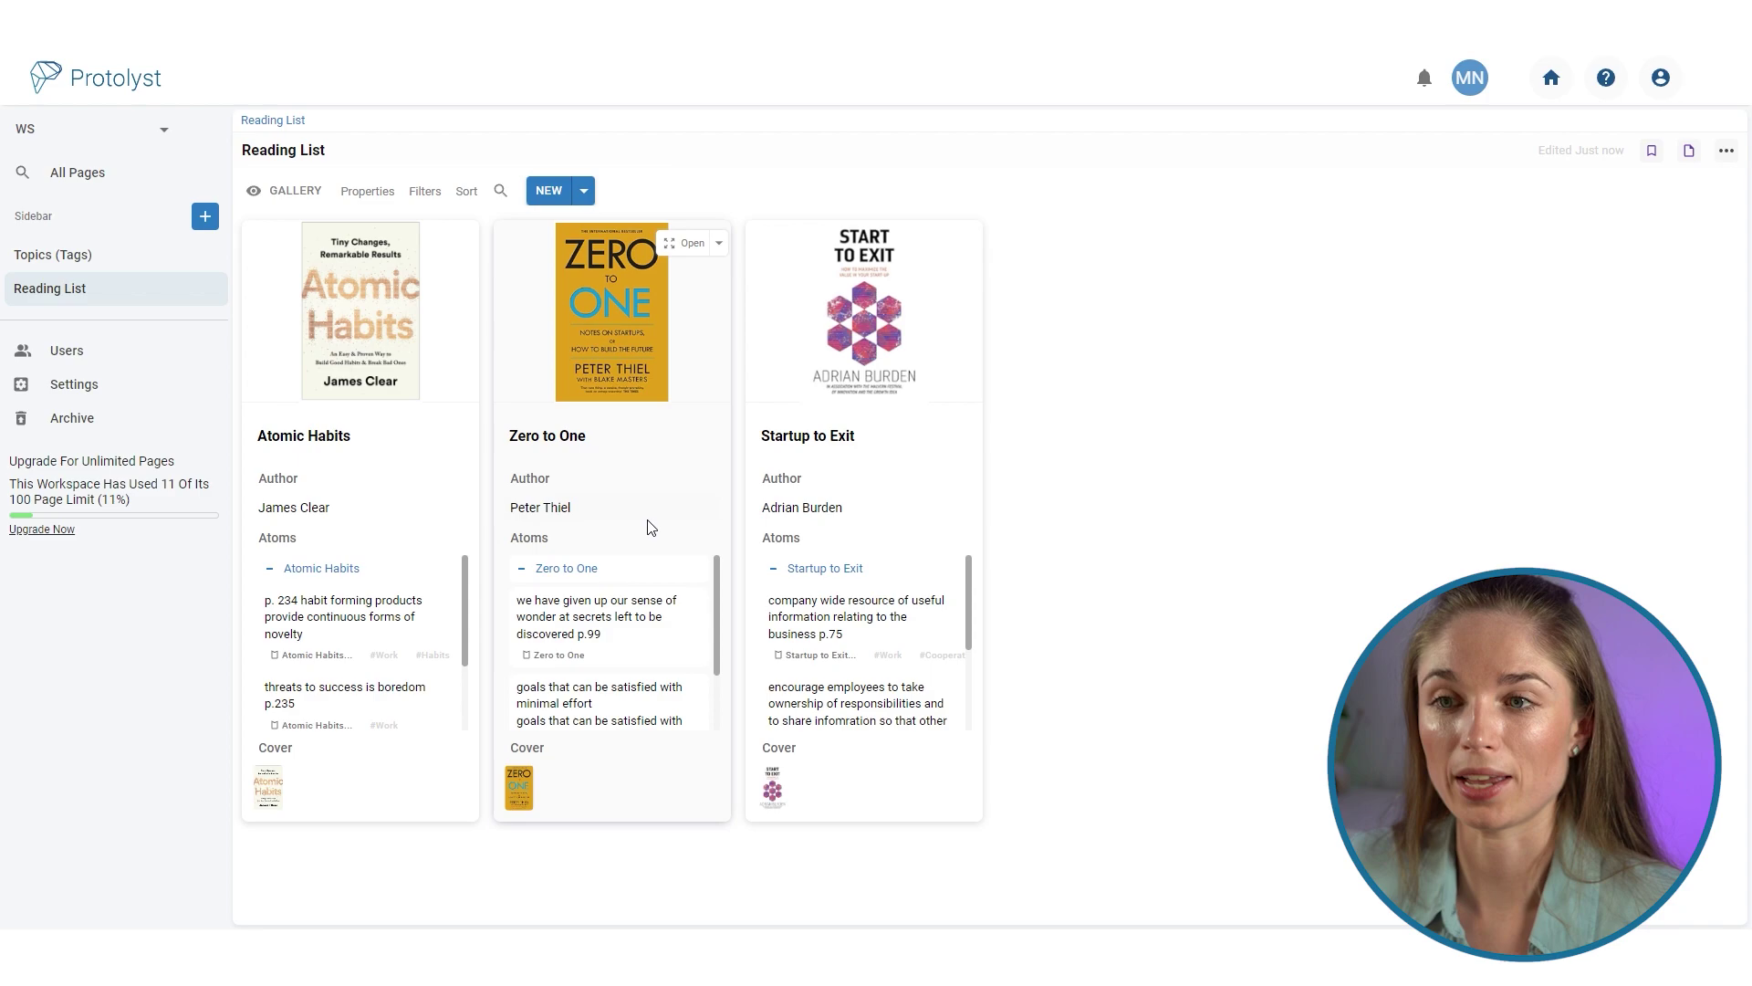
Step: Hide the Author and Cover properties on the cards of the Gallery view
left_click(382, 191)
left_click(399, 309)
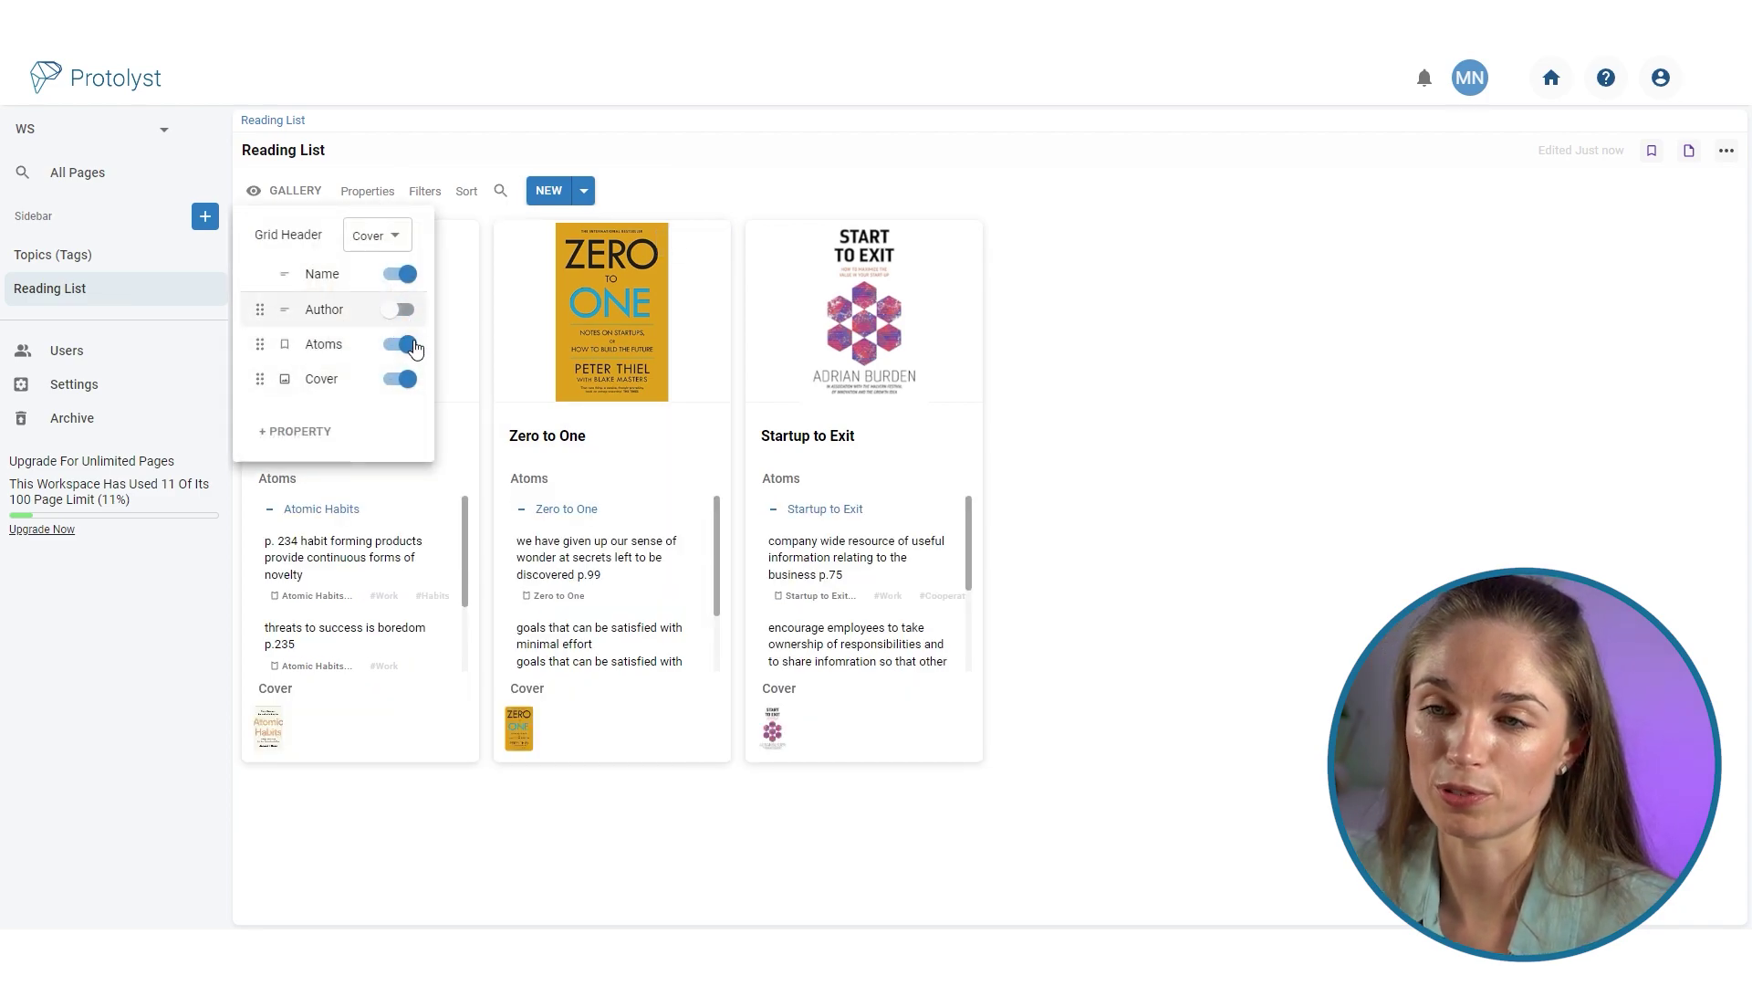
left_click(399, 379)
left_click(469, 458)
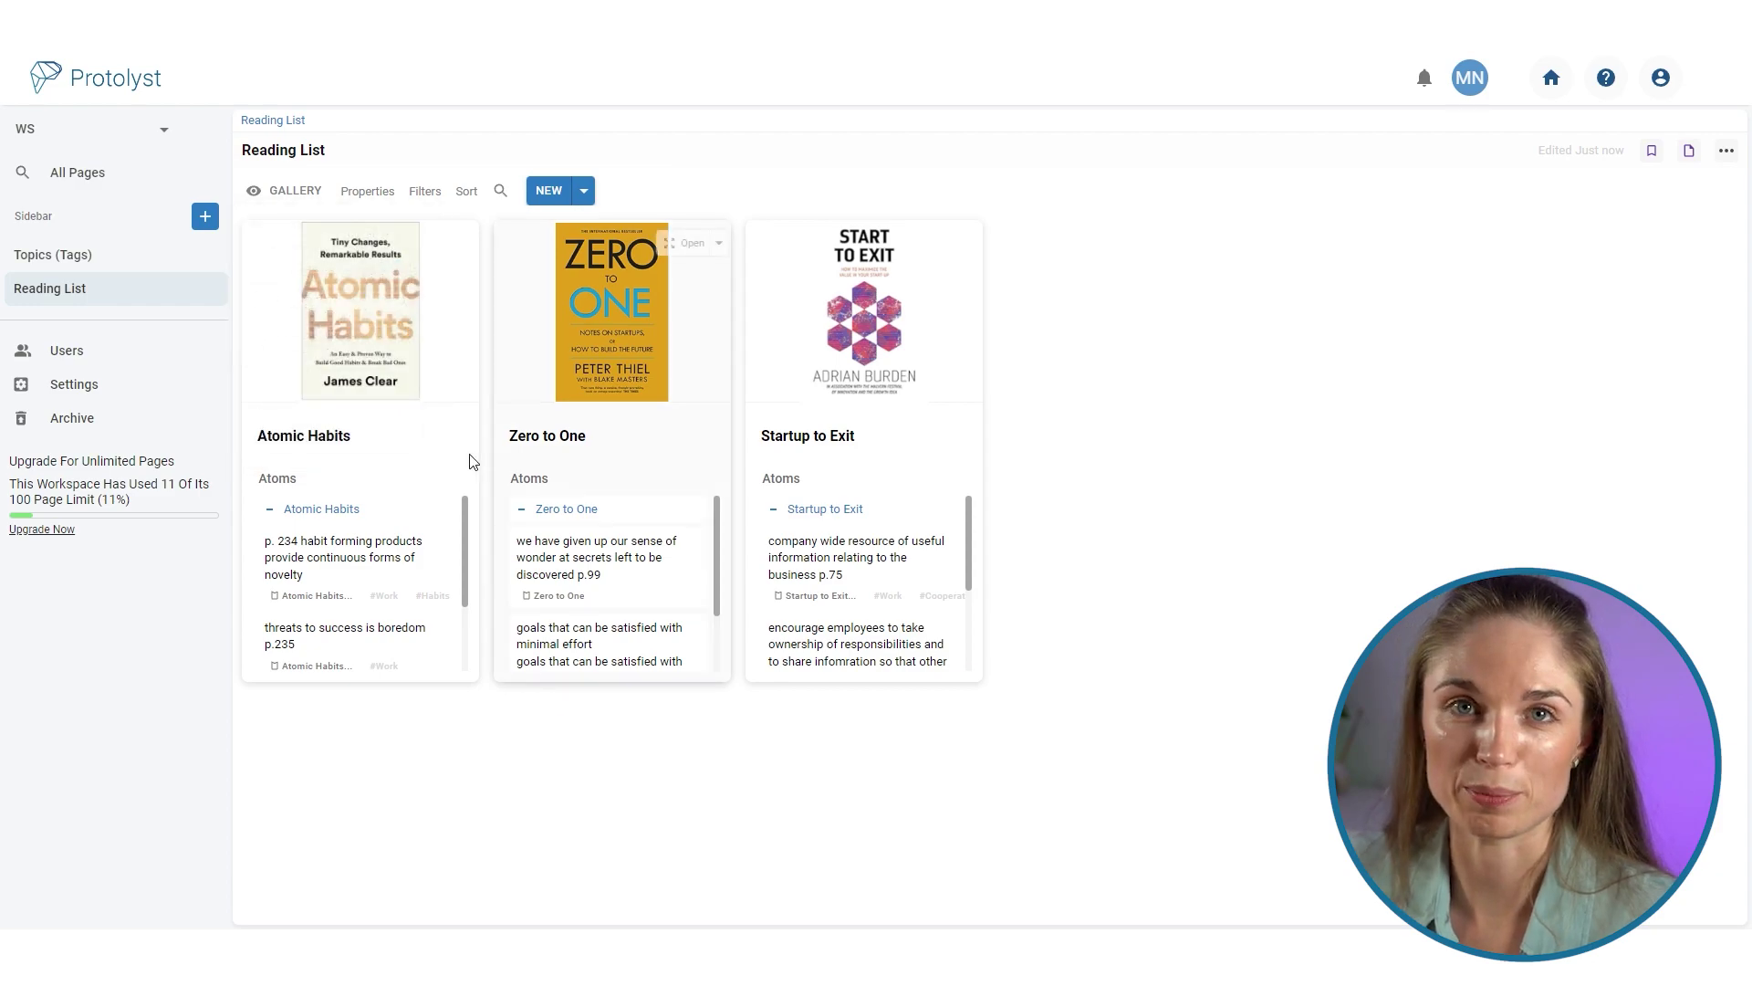
Step: Turn on Show Count for the Atoms property on the Reading List's gallery cards
left_click(374, 194)
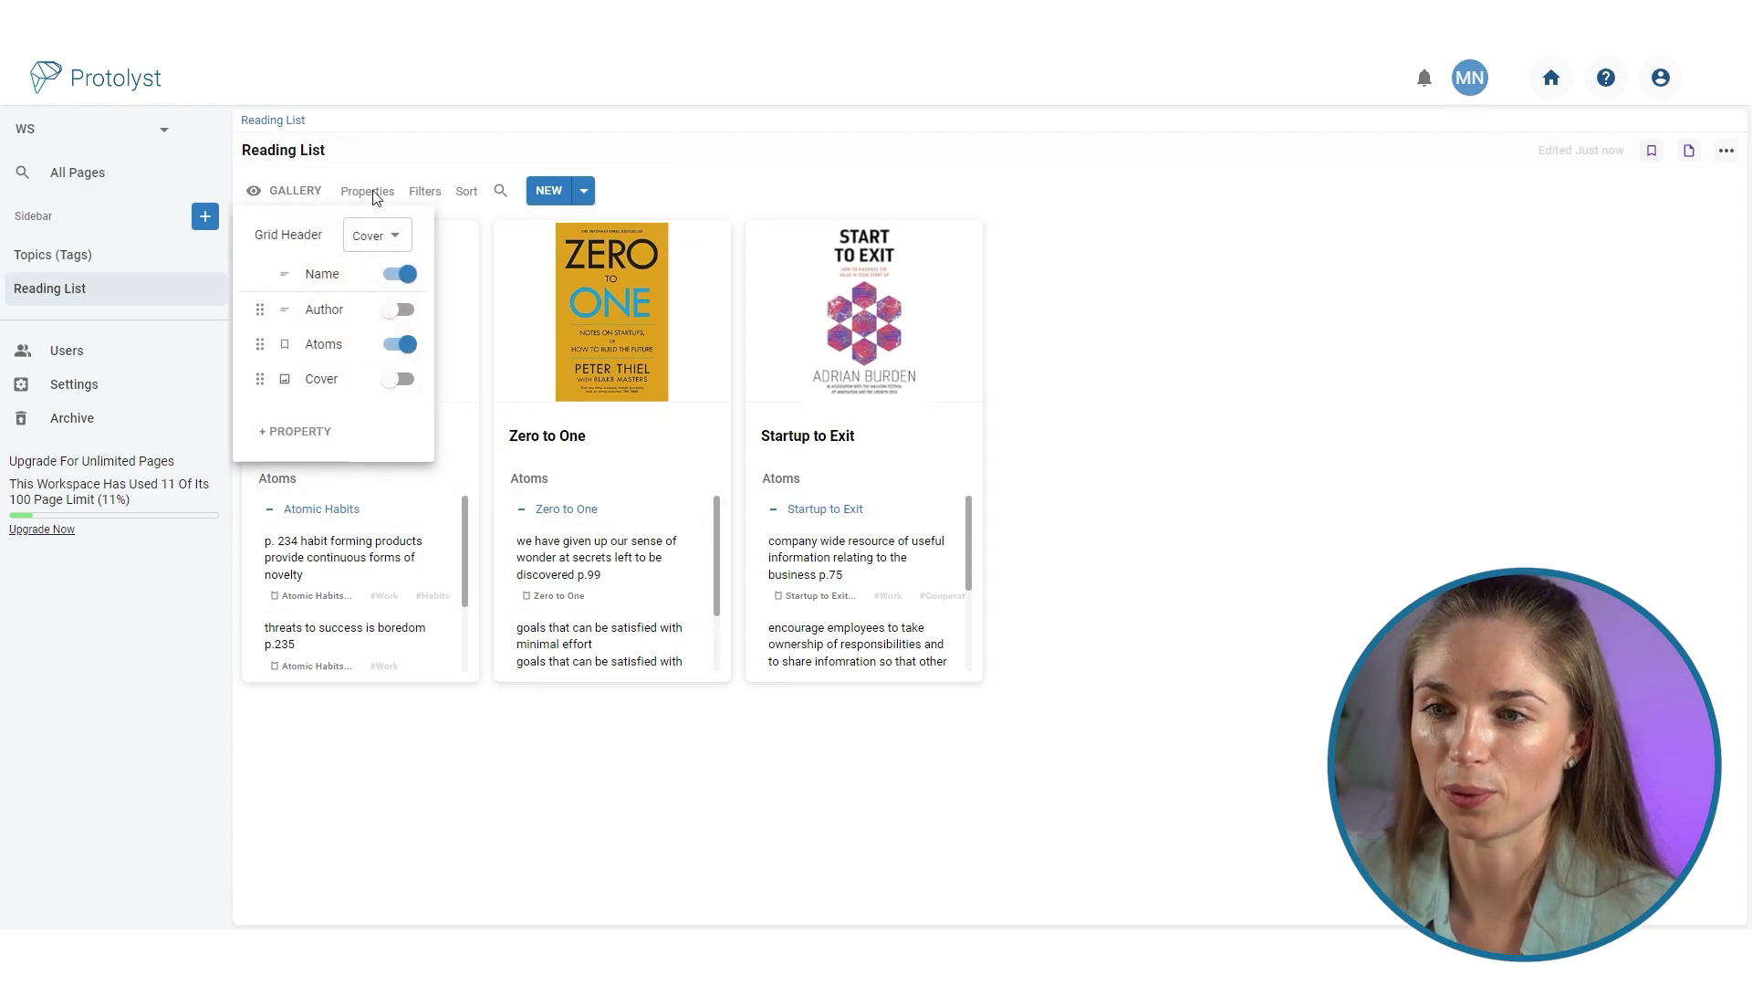
left_click(383, 479)
left_click(386, 474)
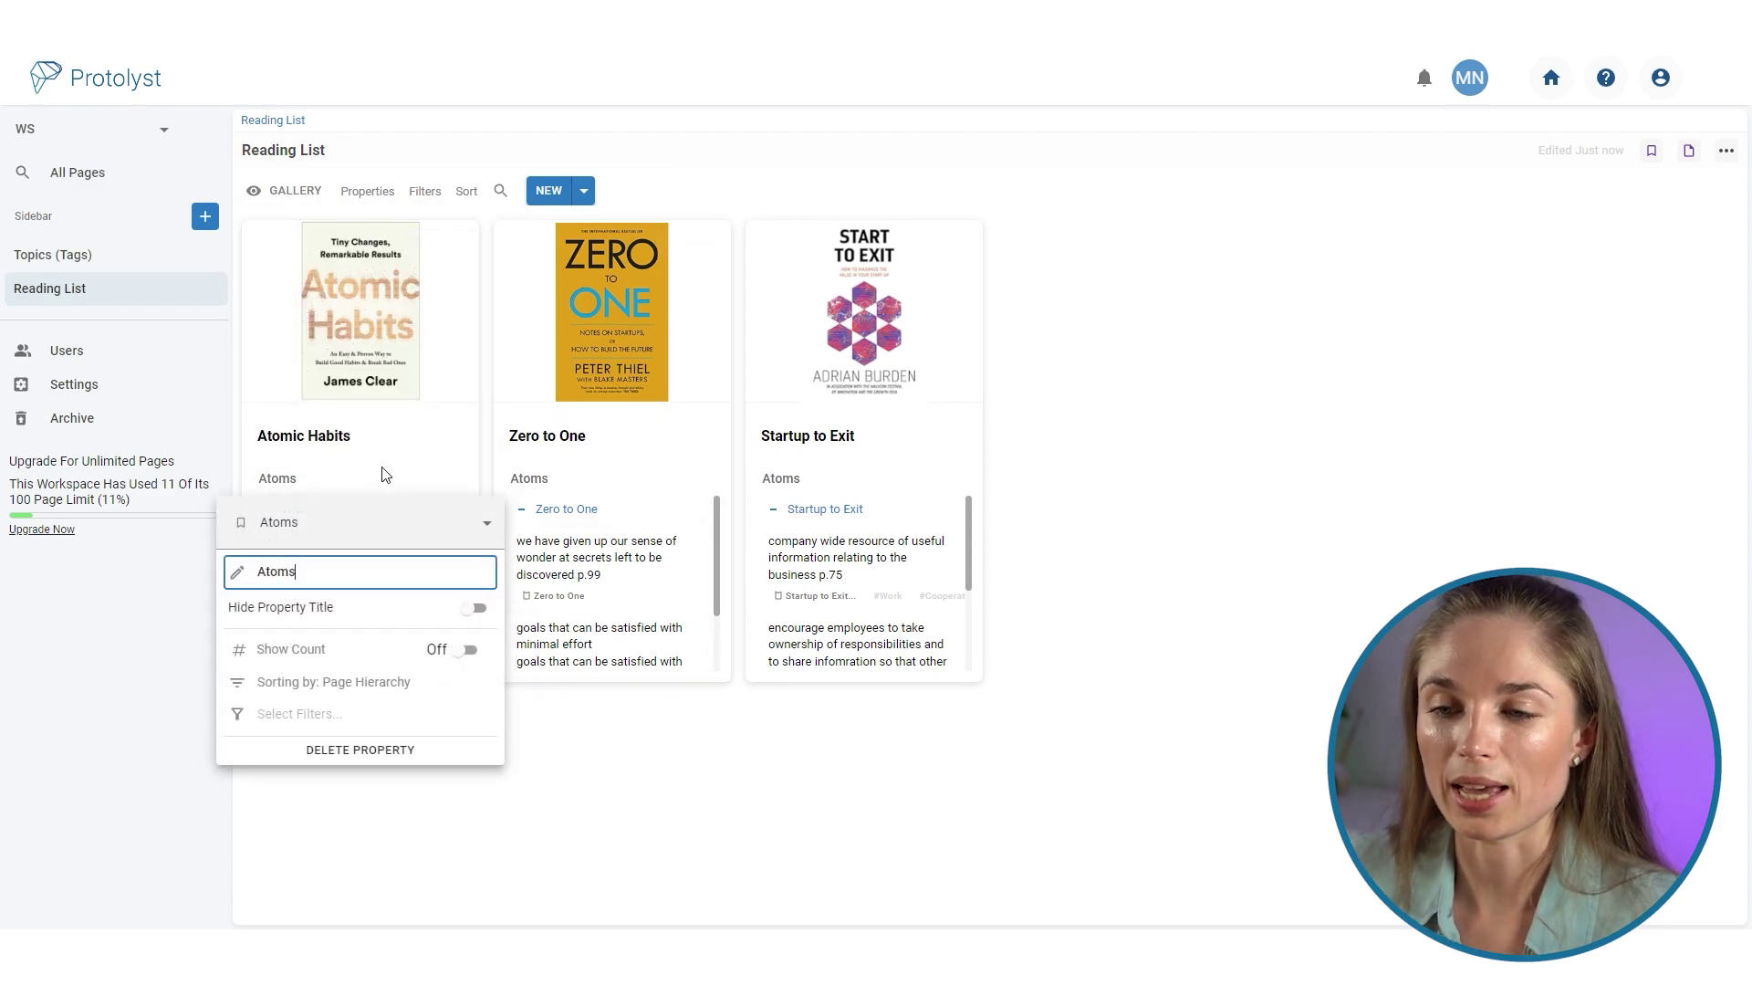
left_click(466, 651)
left_click(614, 723)
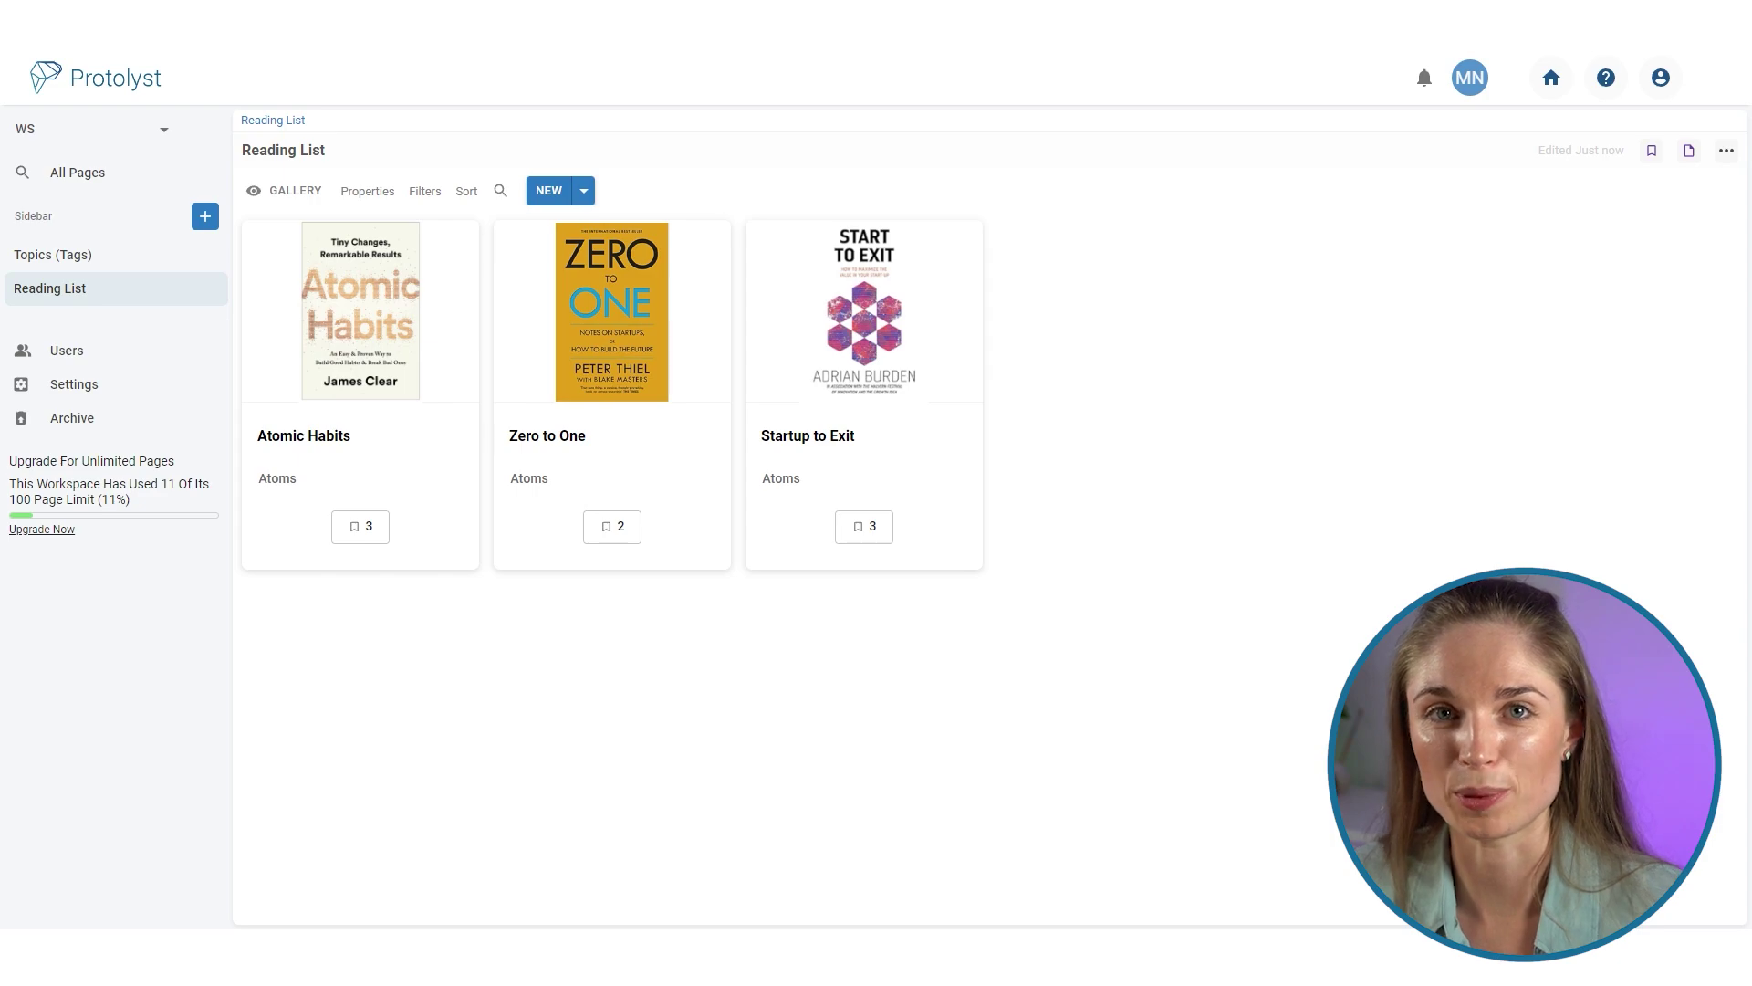
Step: Create a new Vertical view for the Reading List, leaving its name blank
left_click(290, 190)
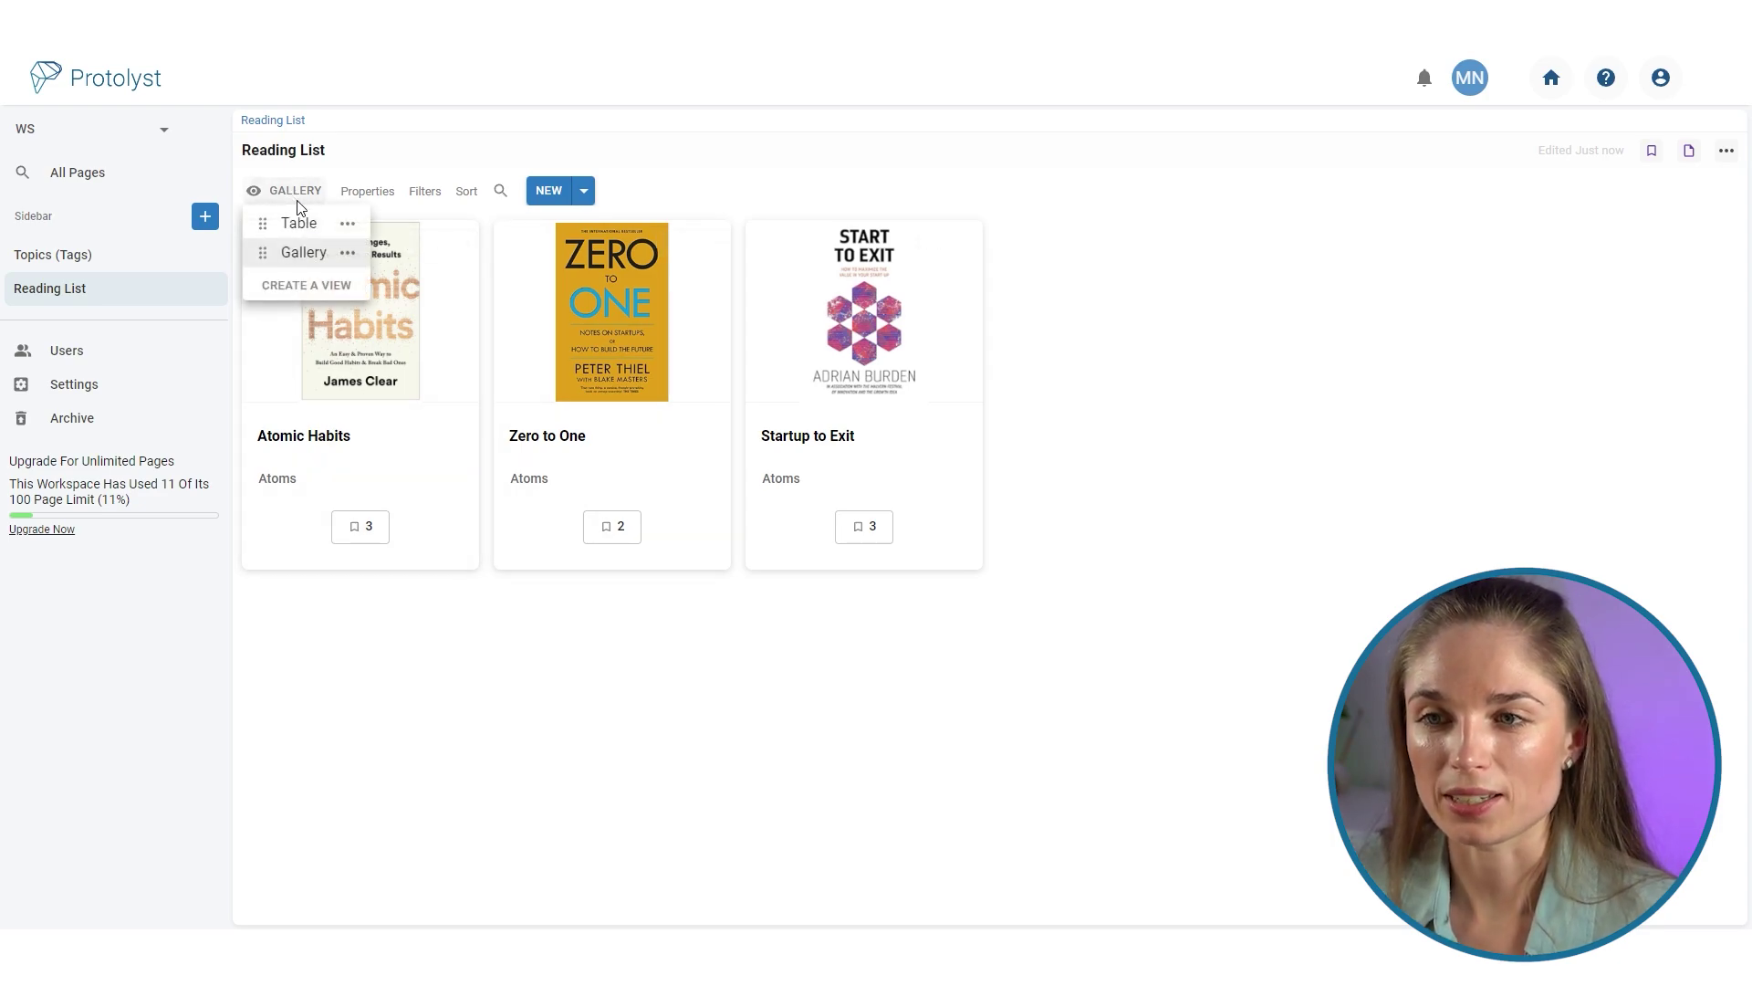
left_click(325, 283)
left_click(469, 476)
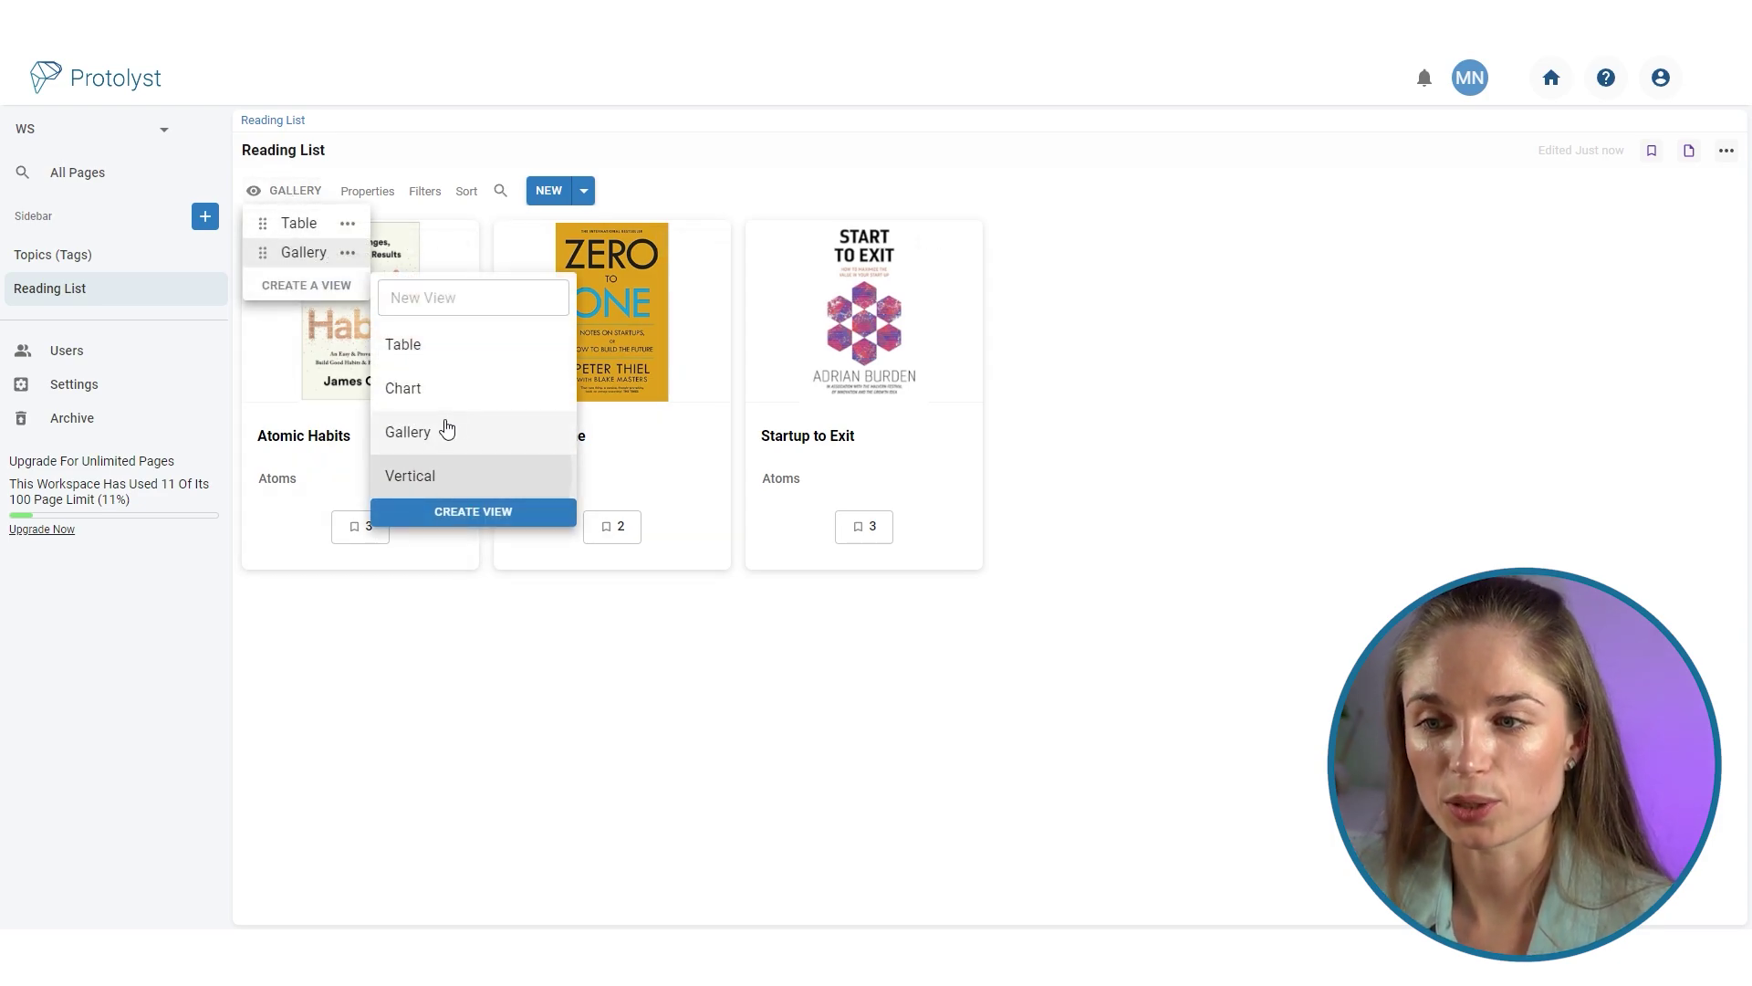
left_click(491, 512)
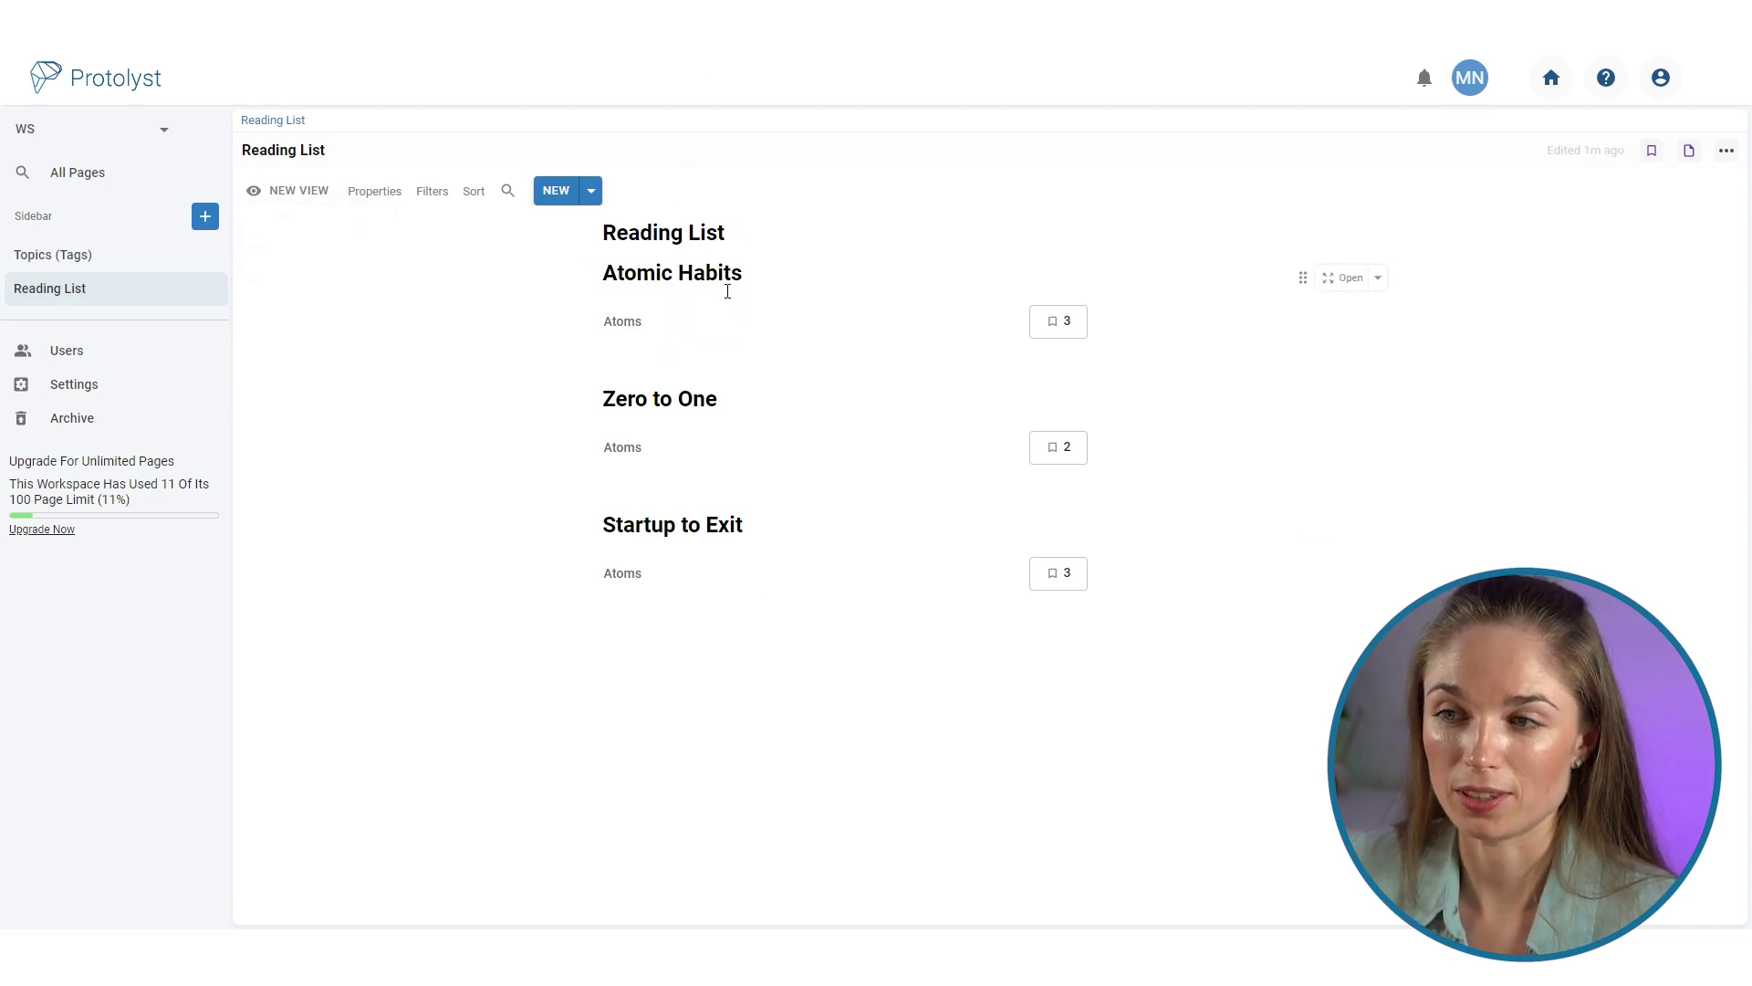
Step: Show the Author property and enable Display Page Preview in the Reading List's vertical view
left_click(391, 193)
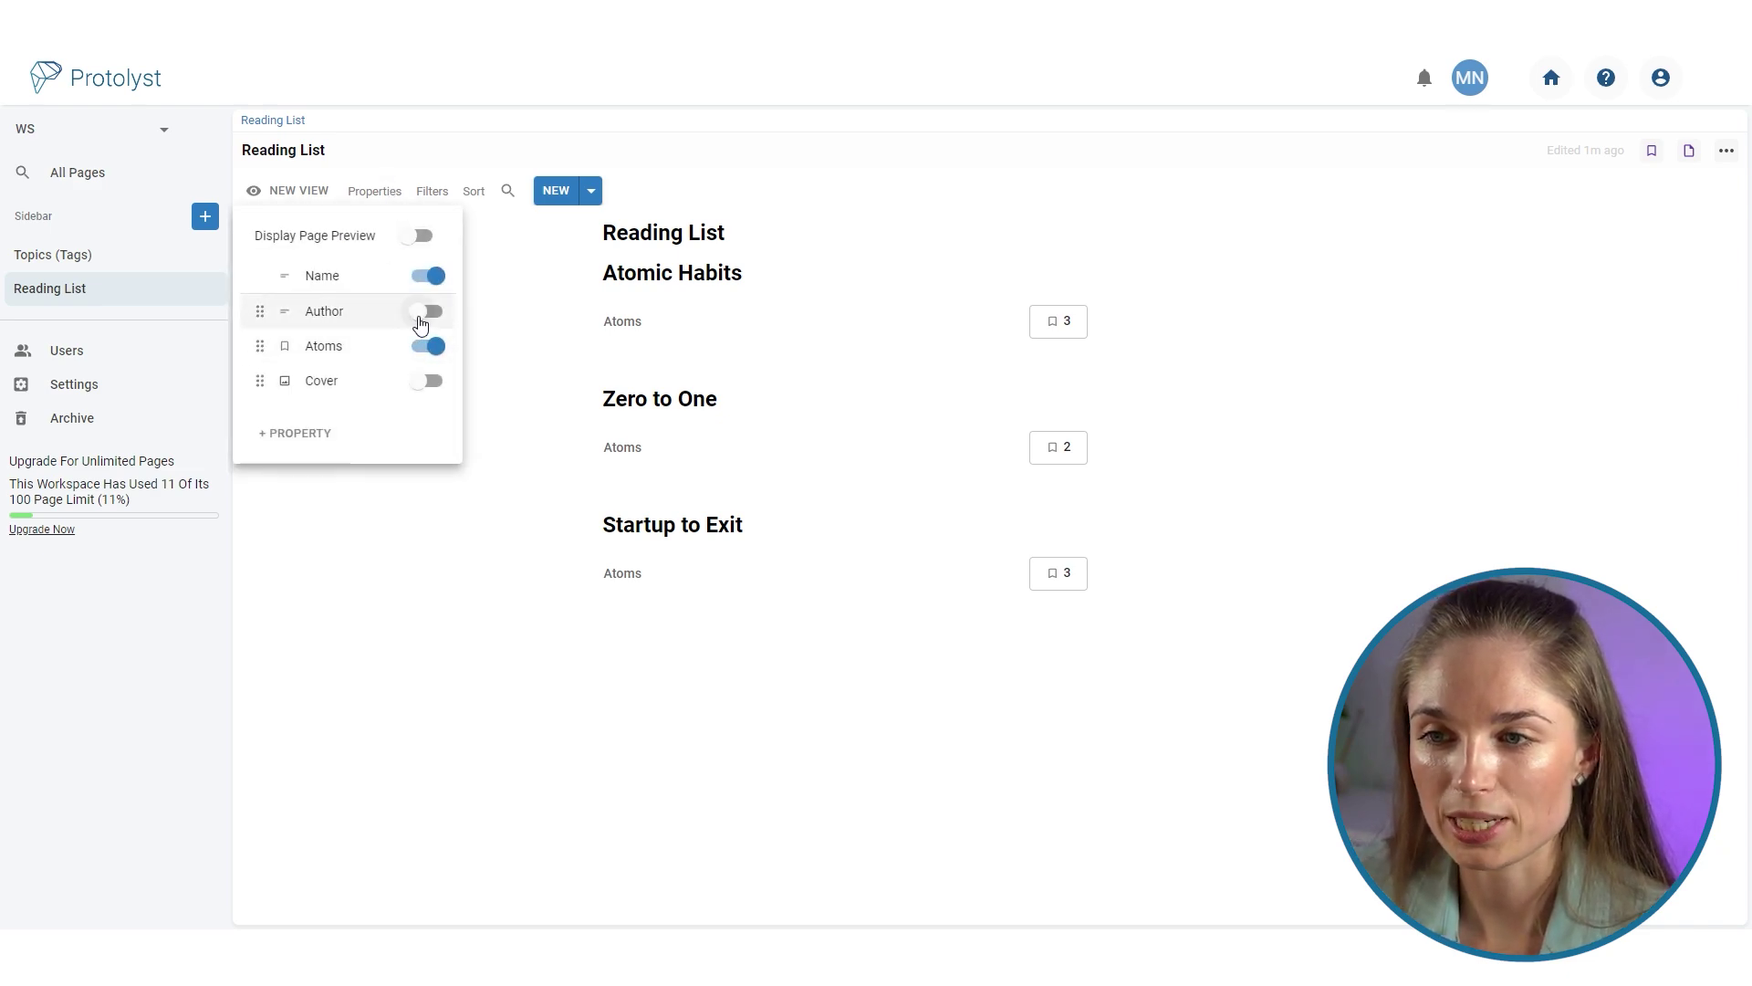
left_click(422, 315)
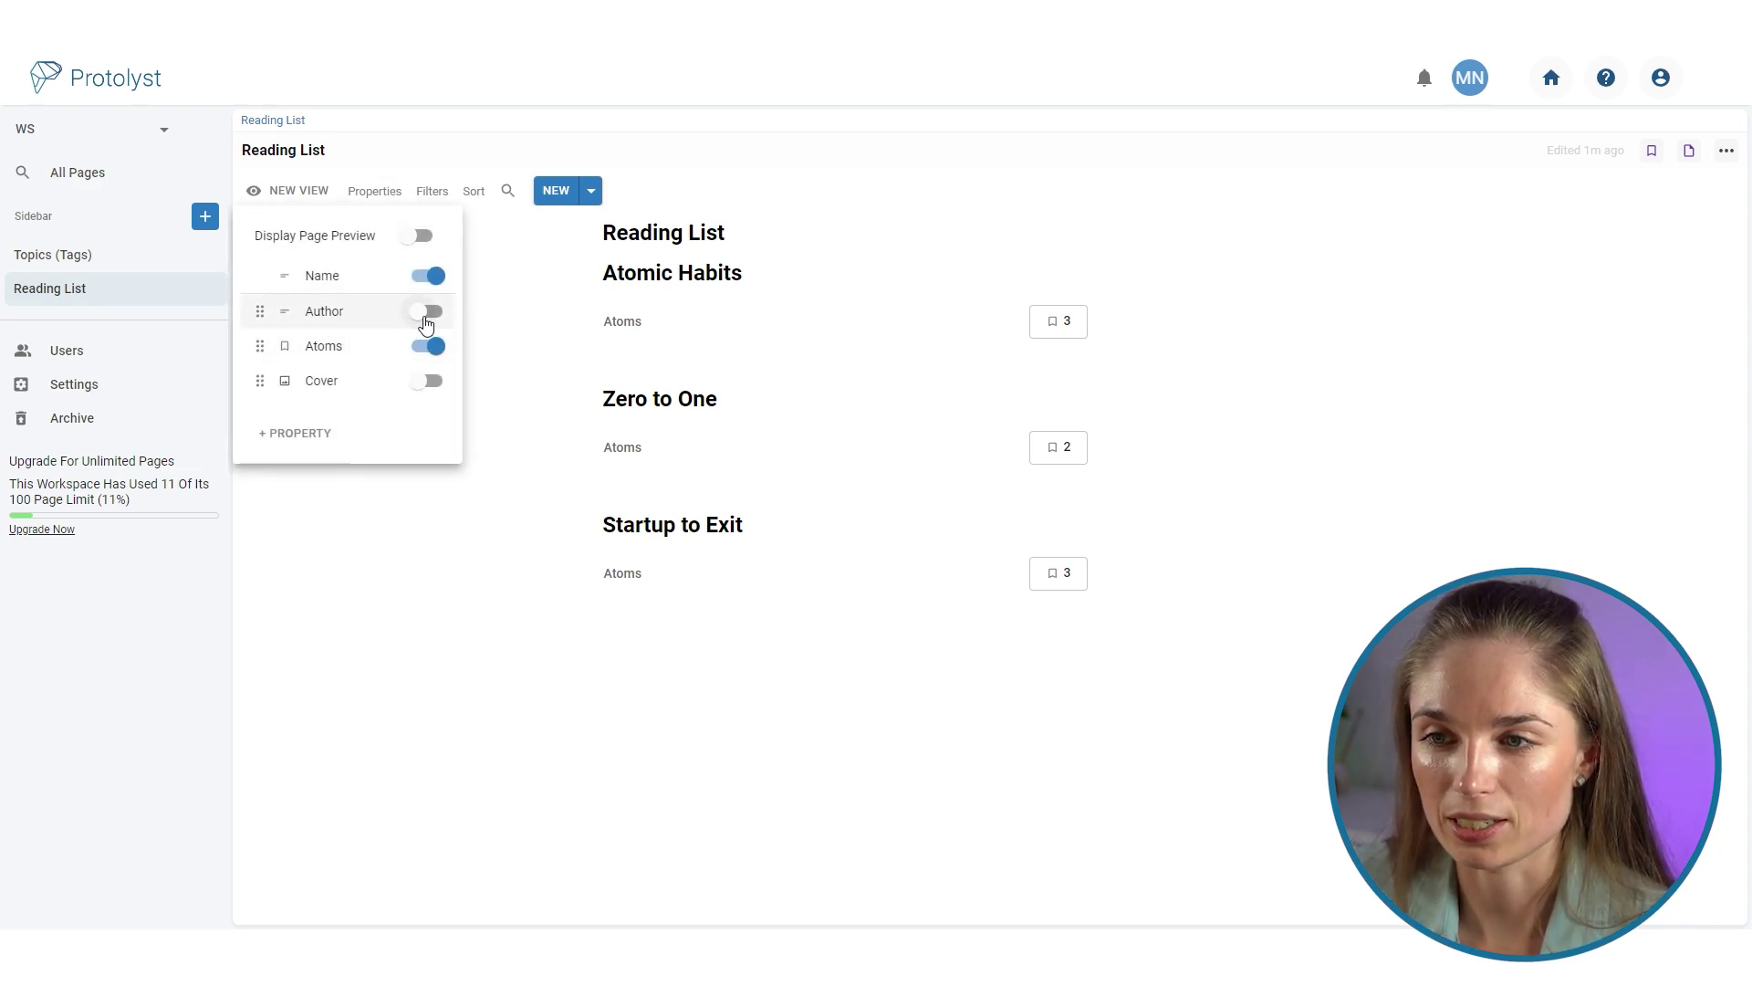
left_click(429, 384)
left_click(435, 383)
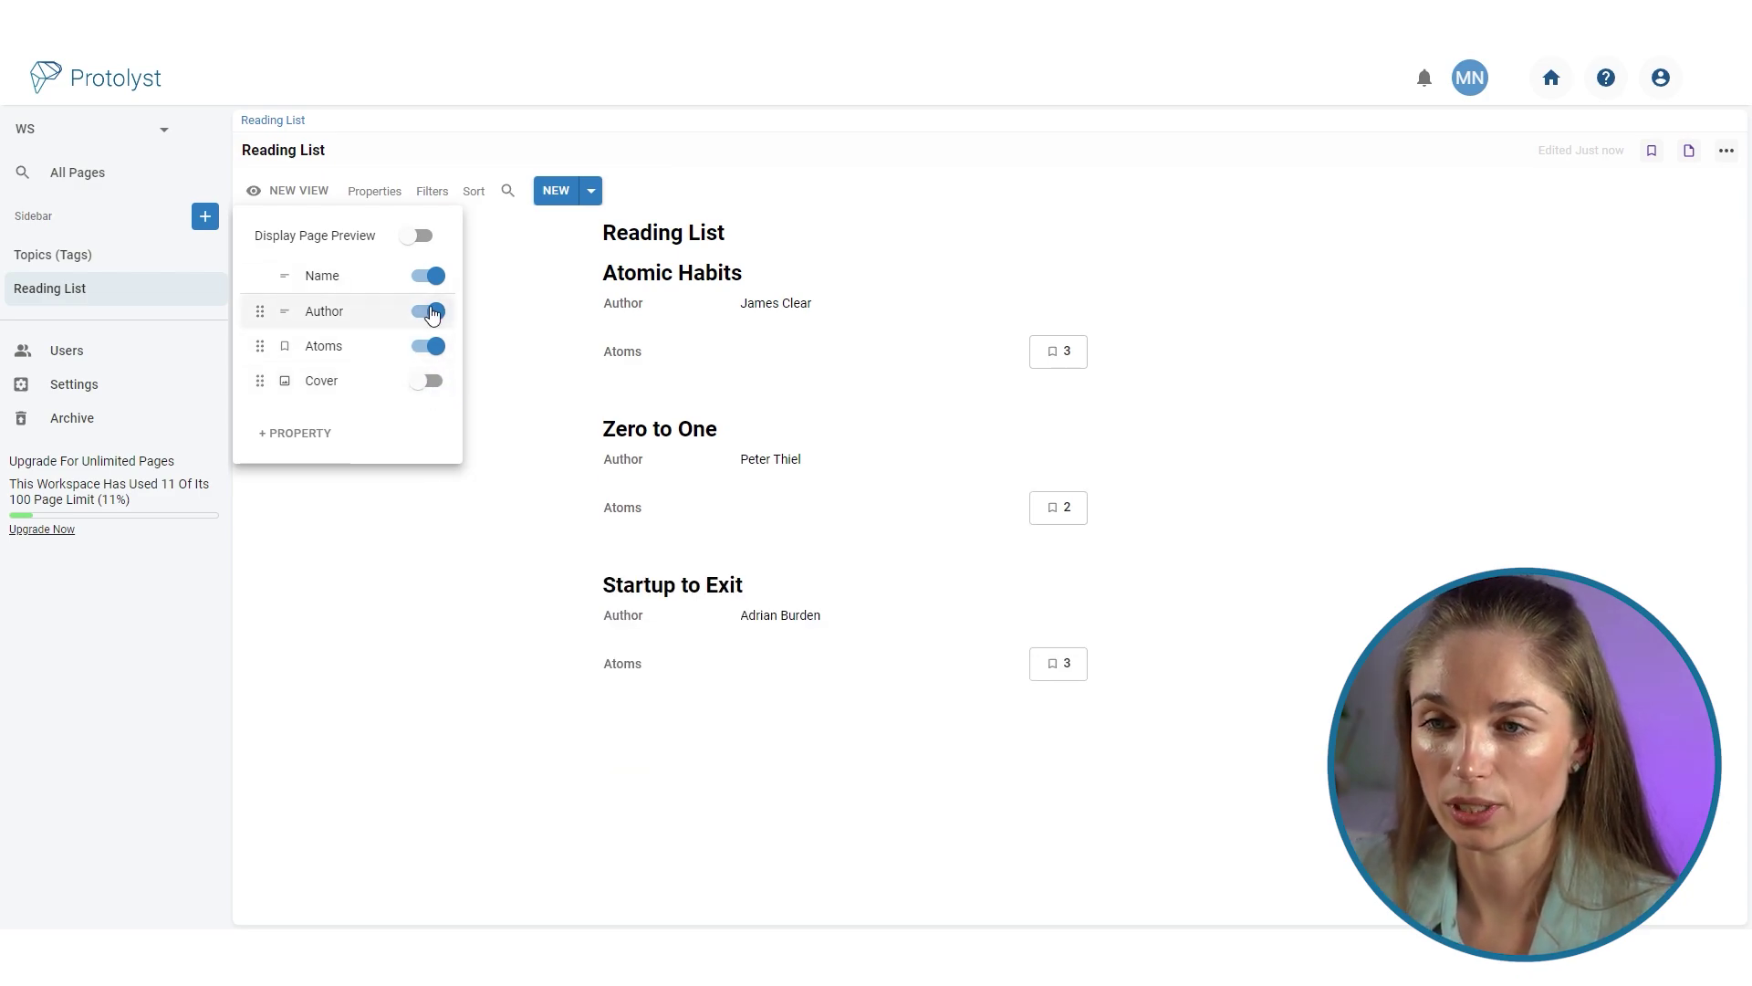
left_click(415, 239)
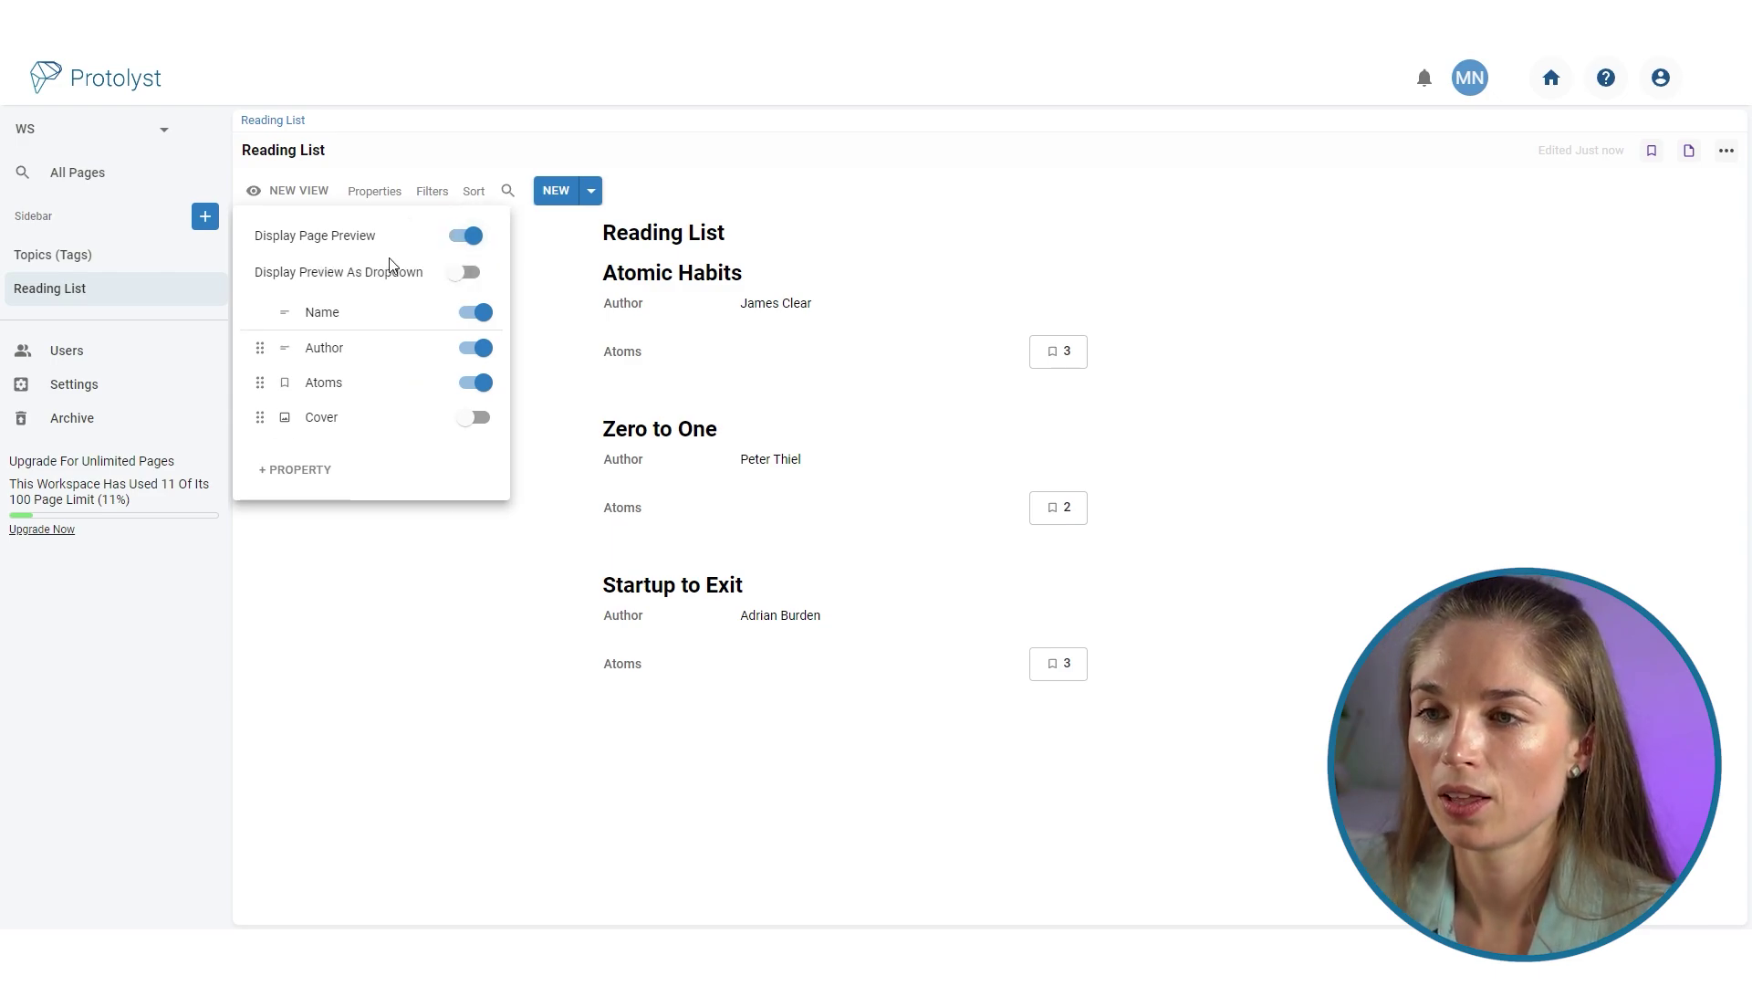
left_click(512, 669)
Step: Open the Atomic Habits page from the vertical view and make it a document-type page
mouse_move(802, 304)
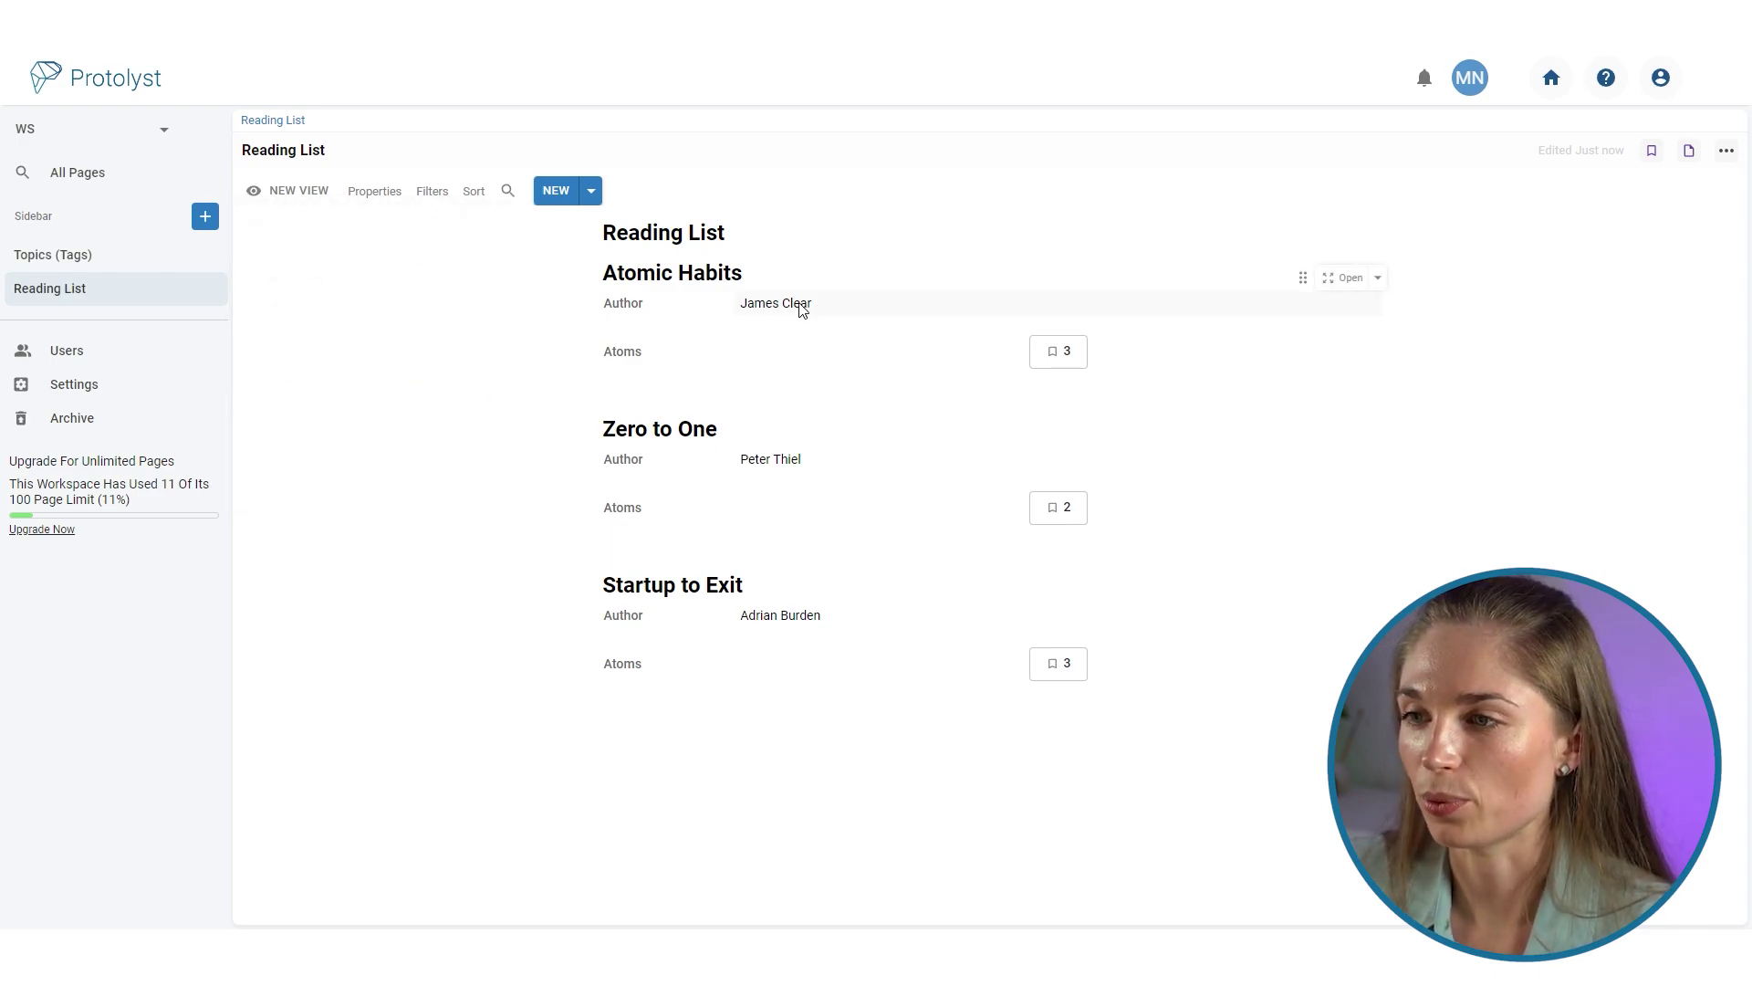
left_click(1351, 283)
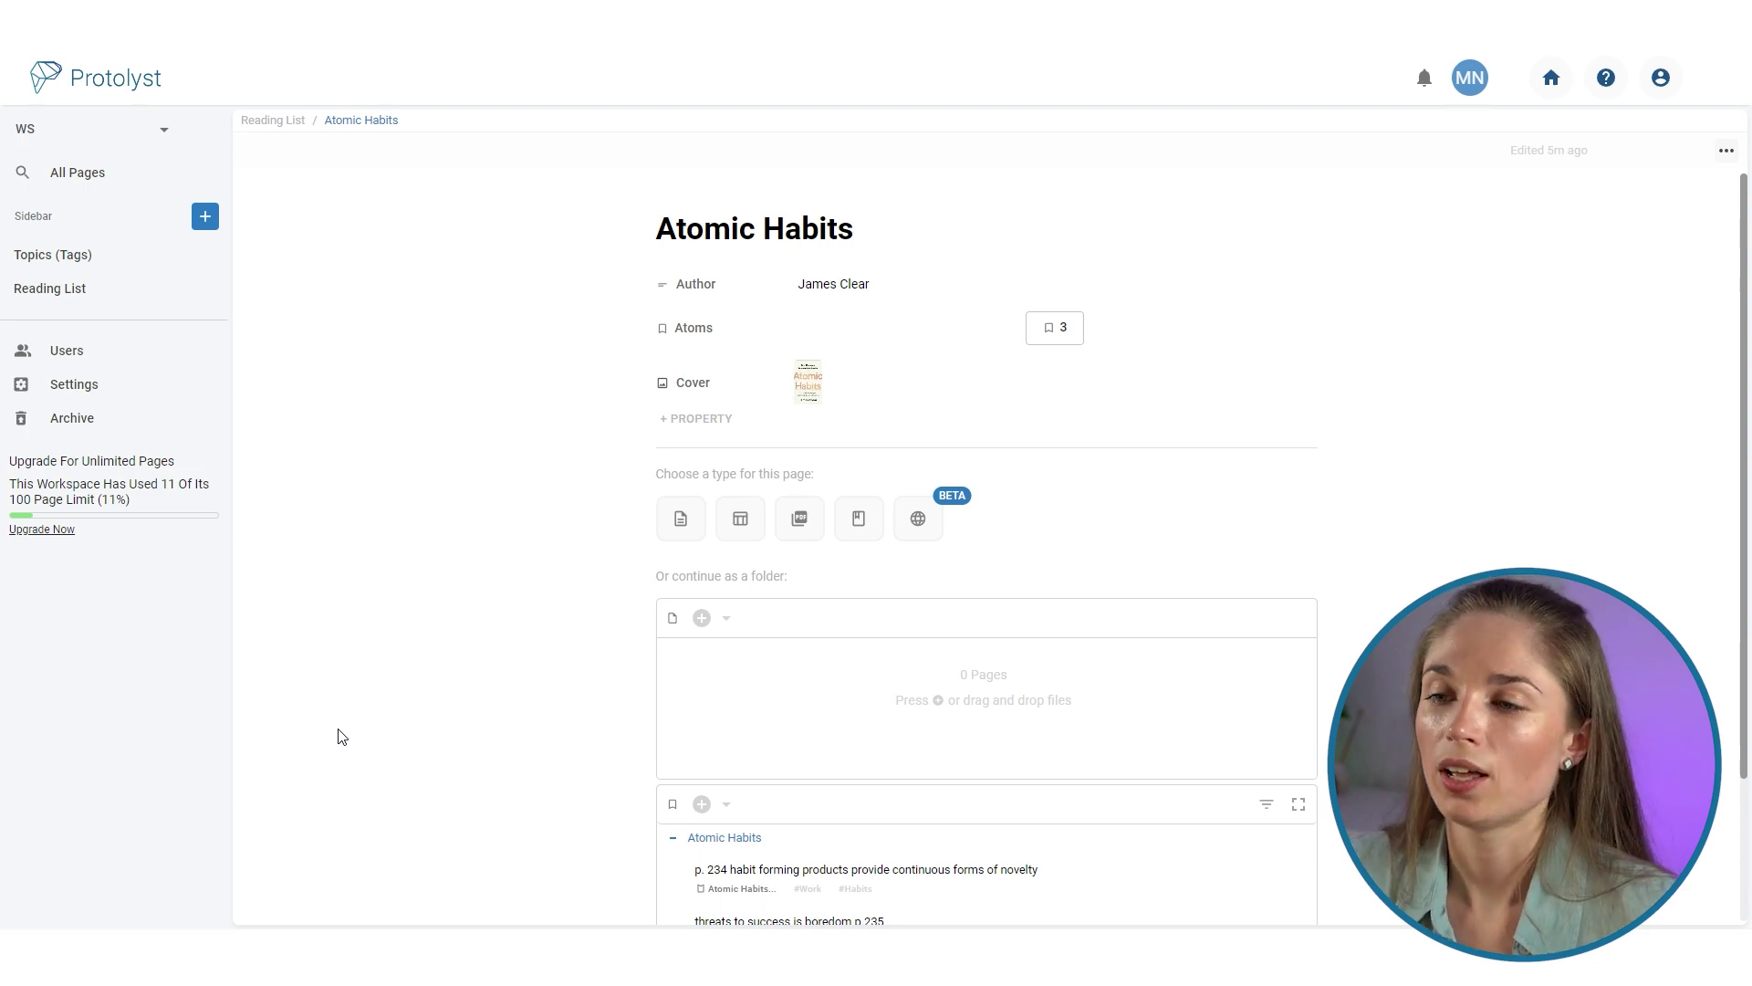
scroll(456, 730, "down", 2)
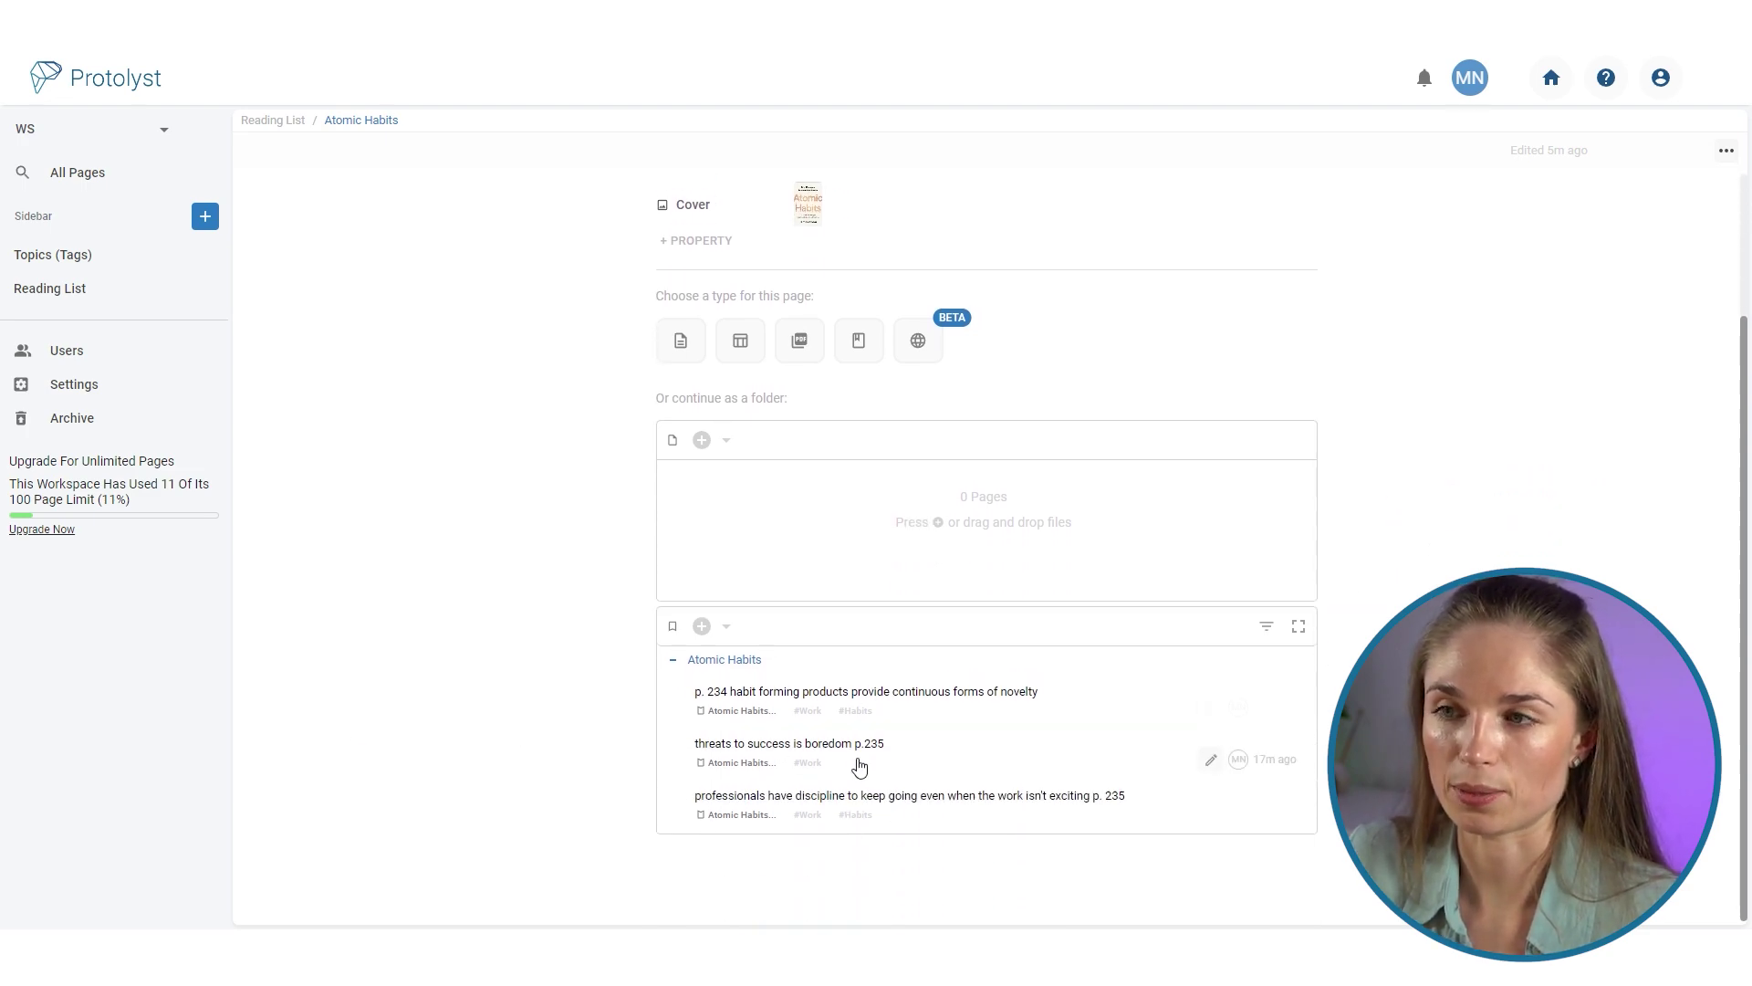
scroll(813, 783, "up", 2)
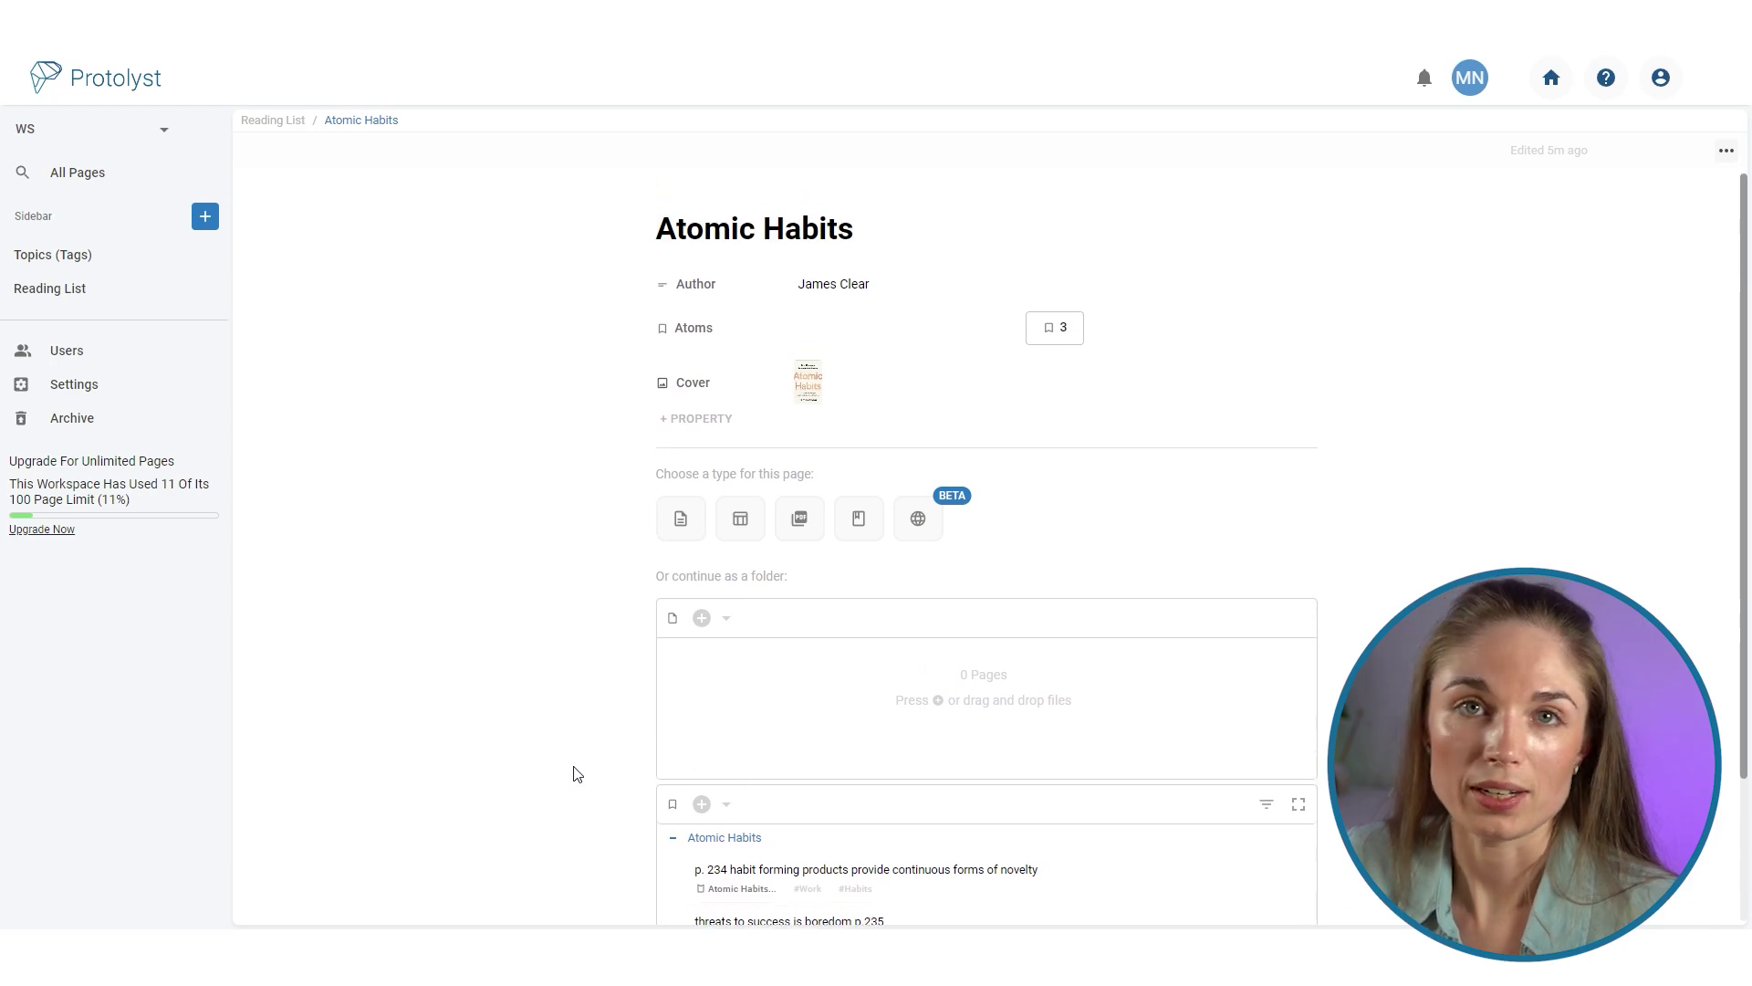
left_click(681, 520)
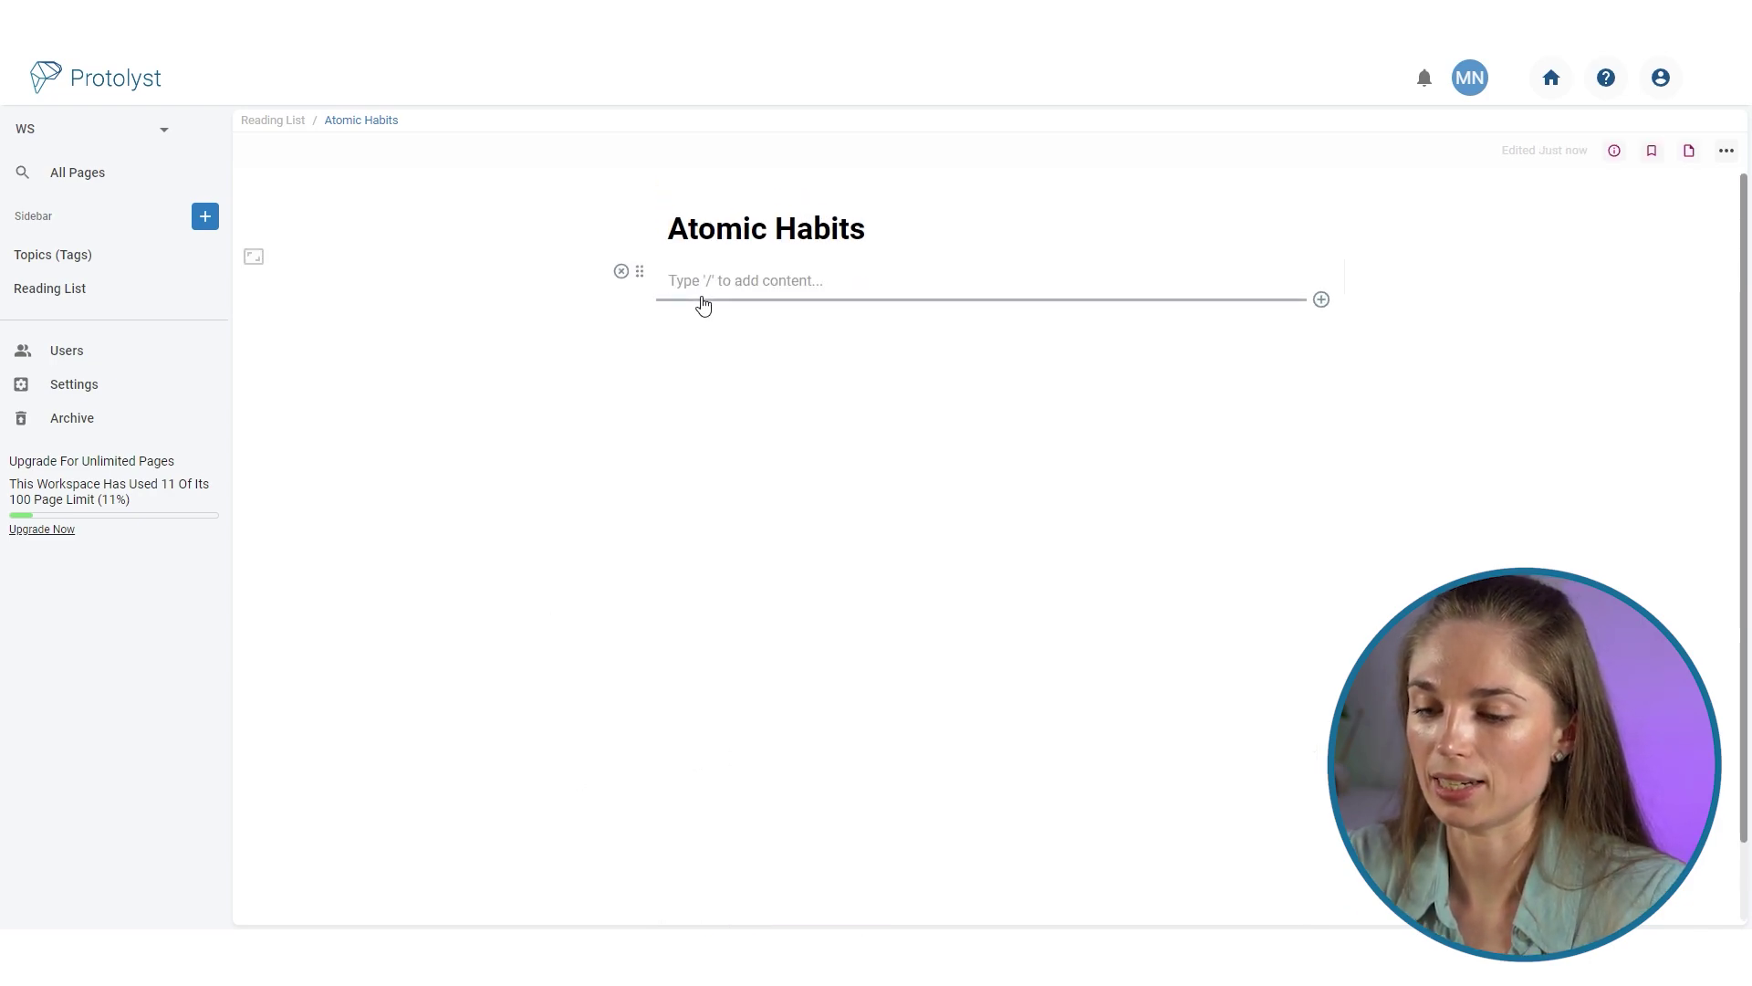
Step: Write "Summary here" on the Atomic Habits page and insert the atom "threats to success is boredom p.235" below it
type("Summary here")
key("Return")
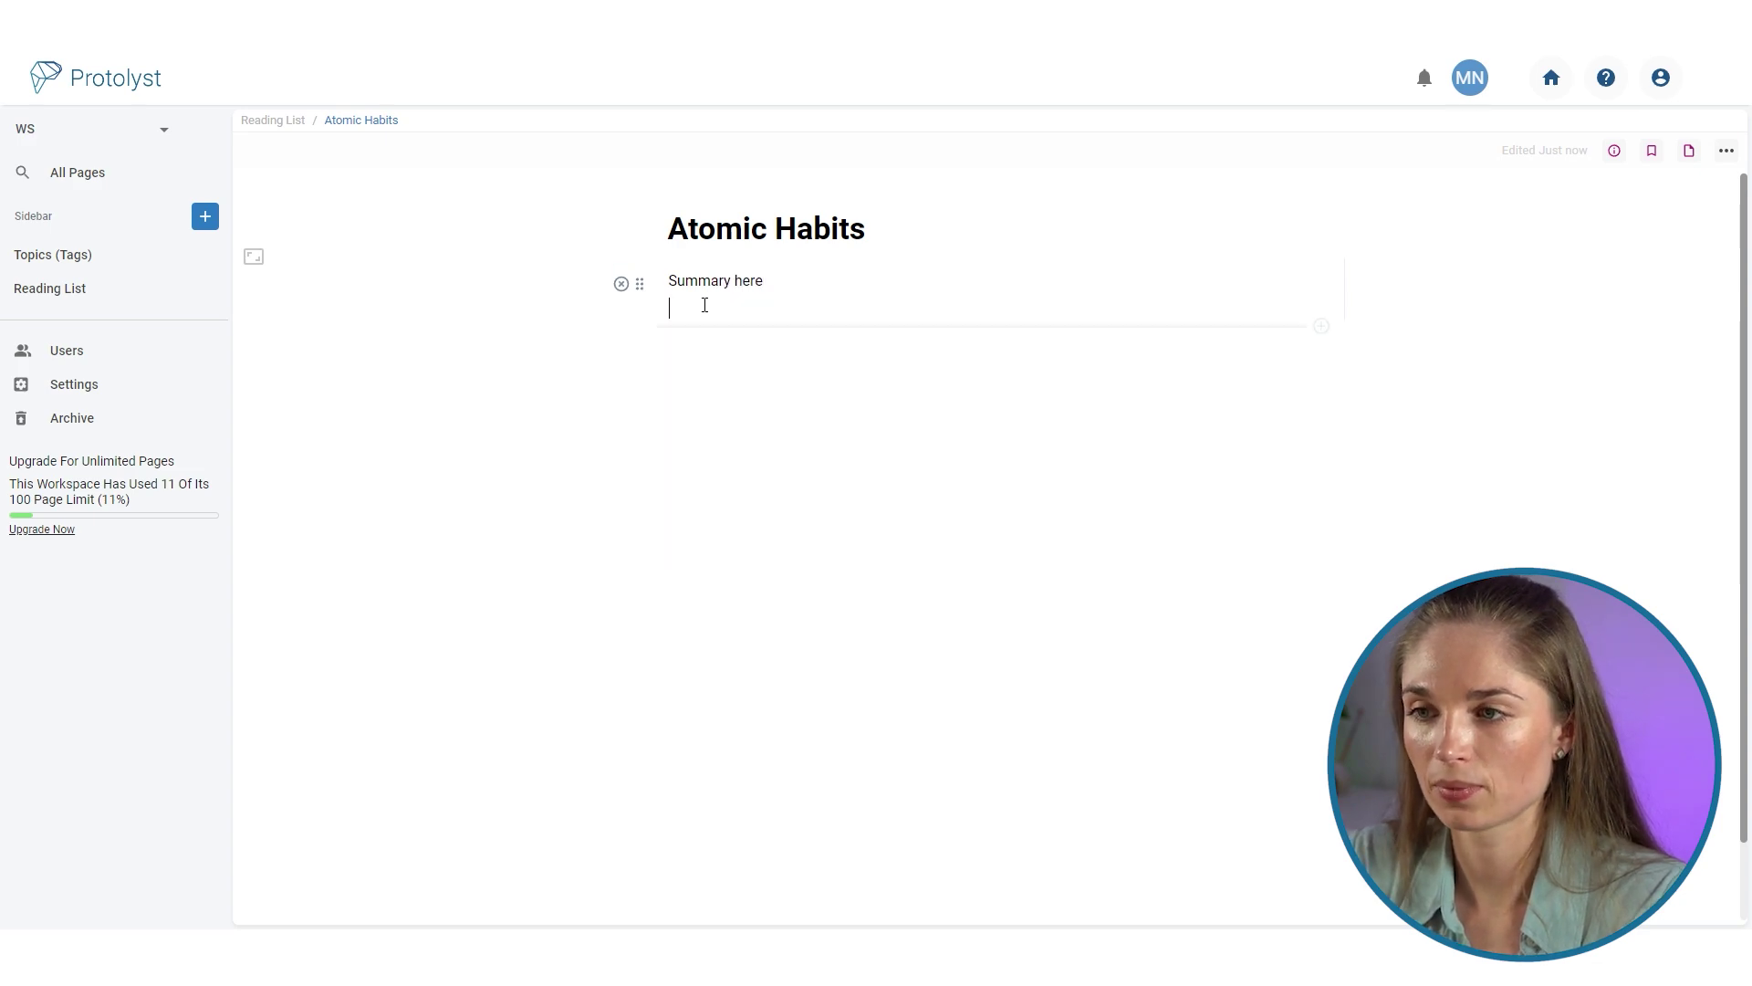
key("Return")
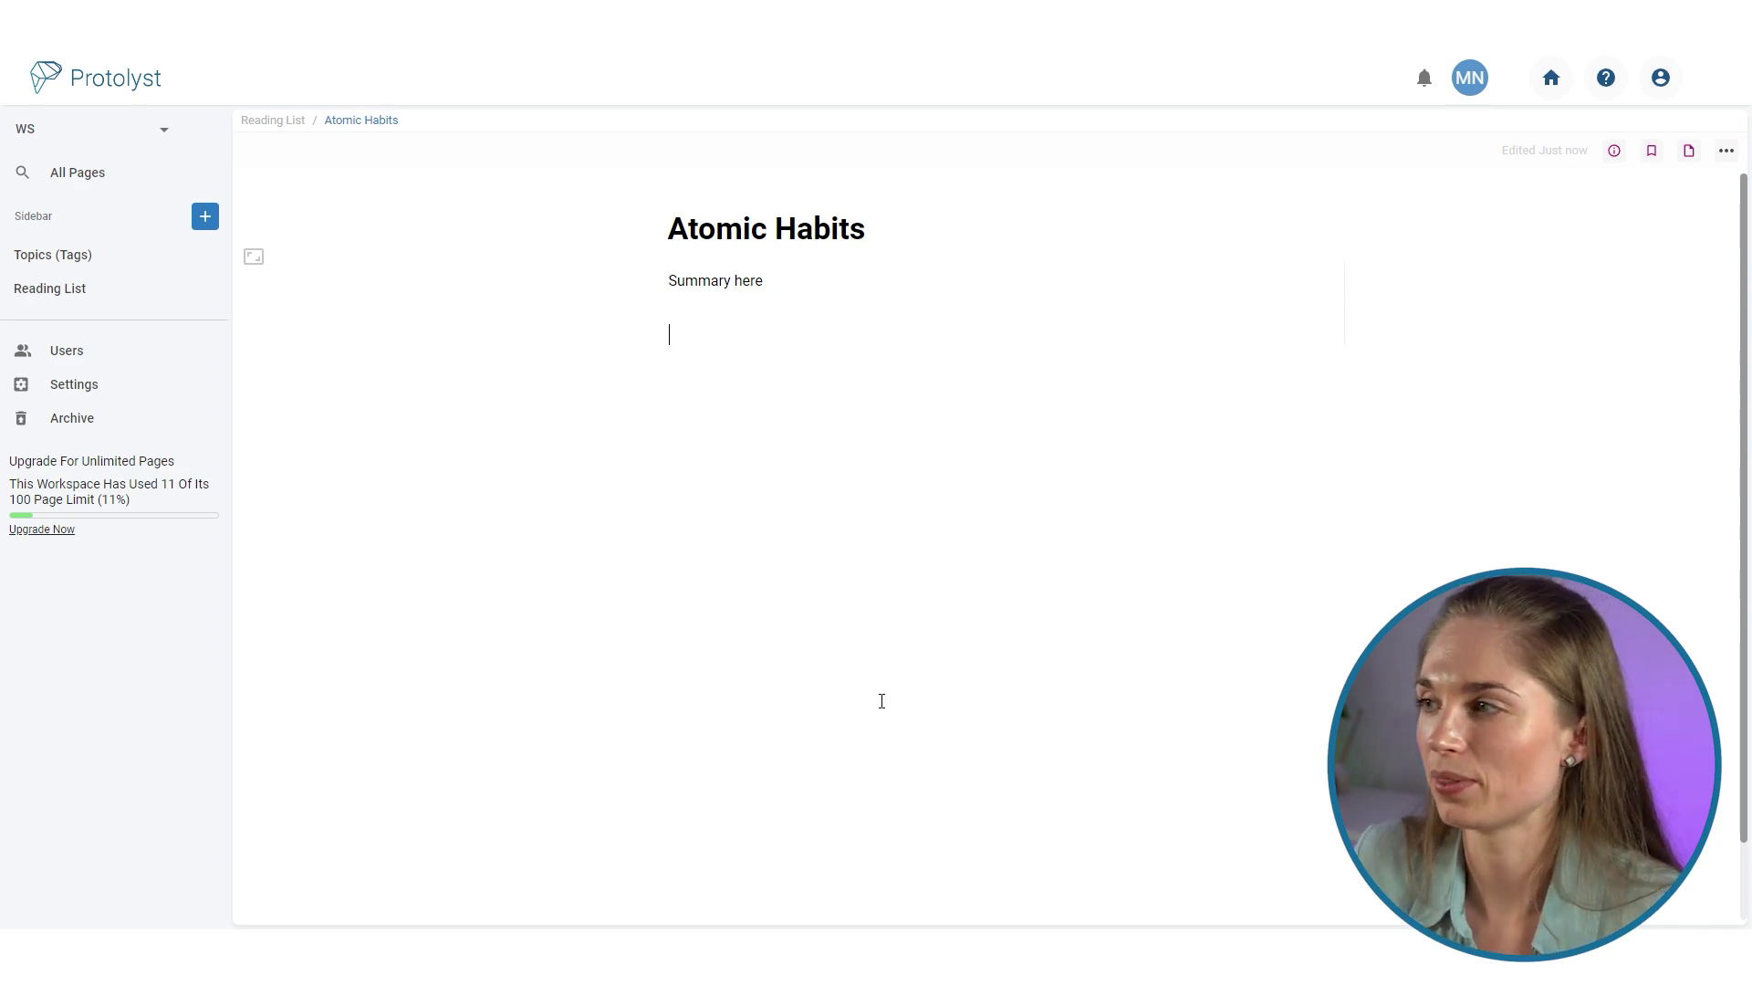
left_click(1652, 151)
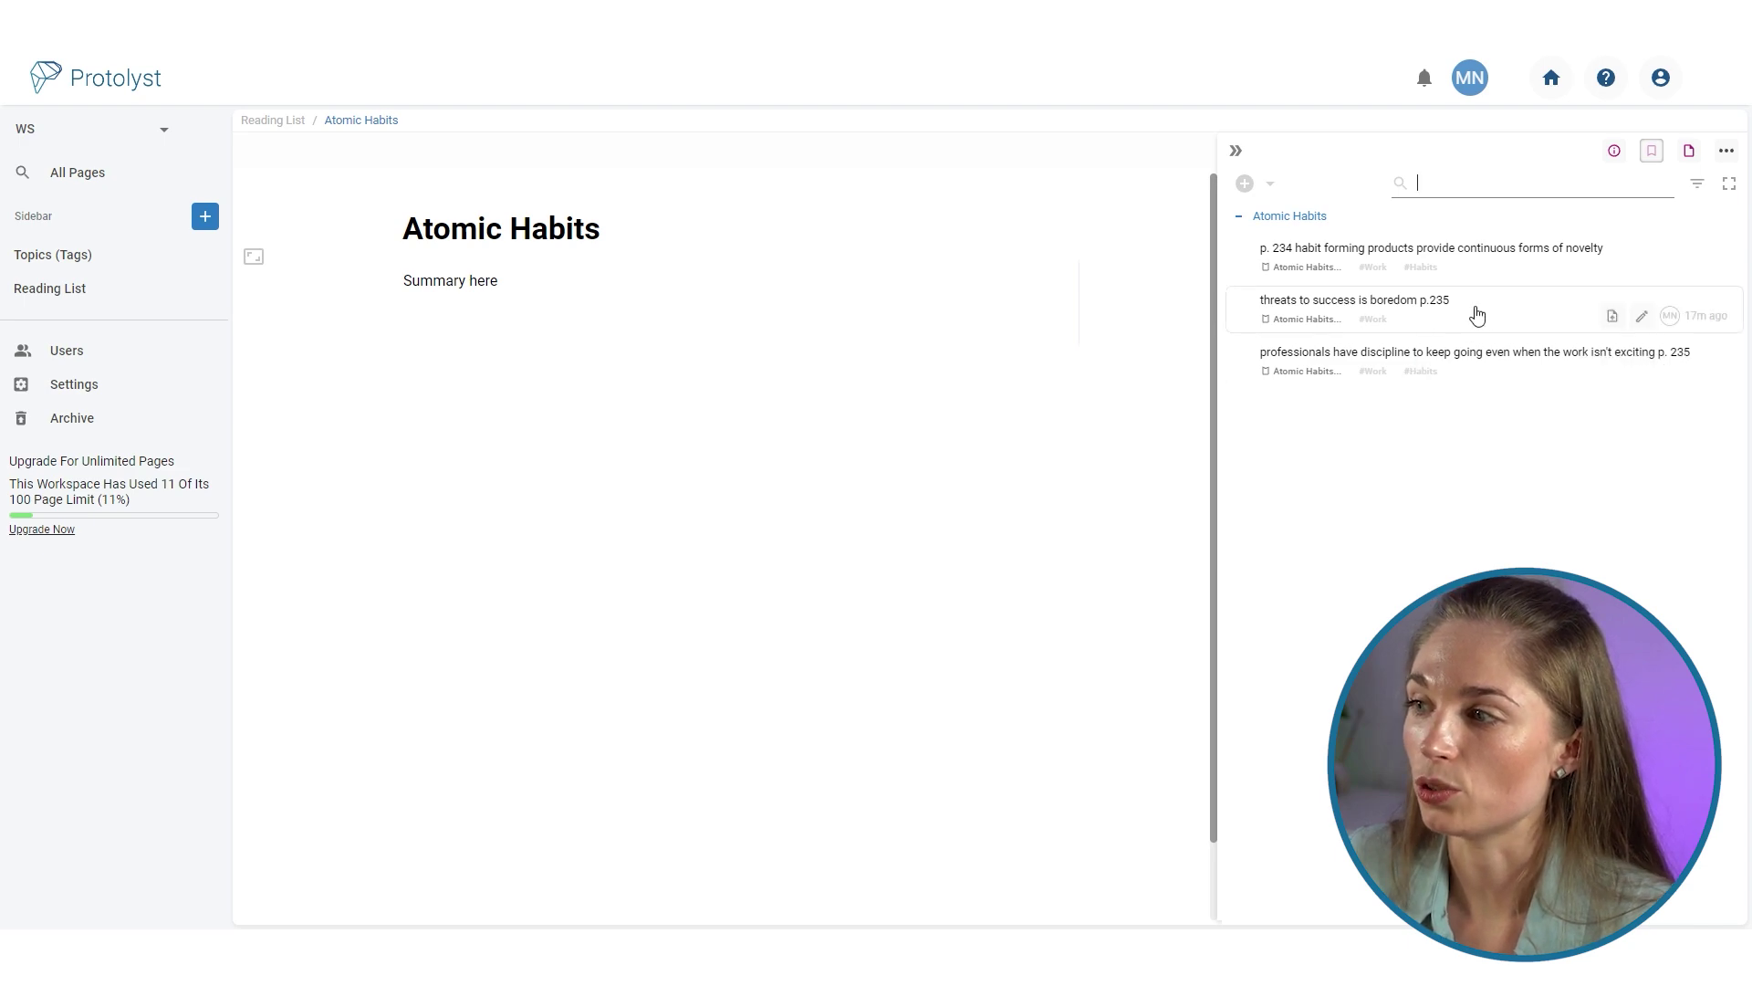
left_click_drag(1477, 315, 561, 319)
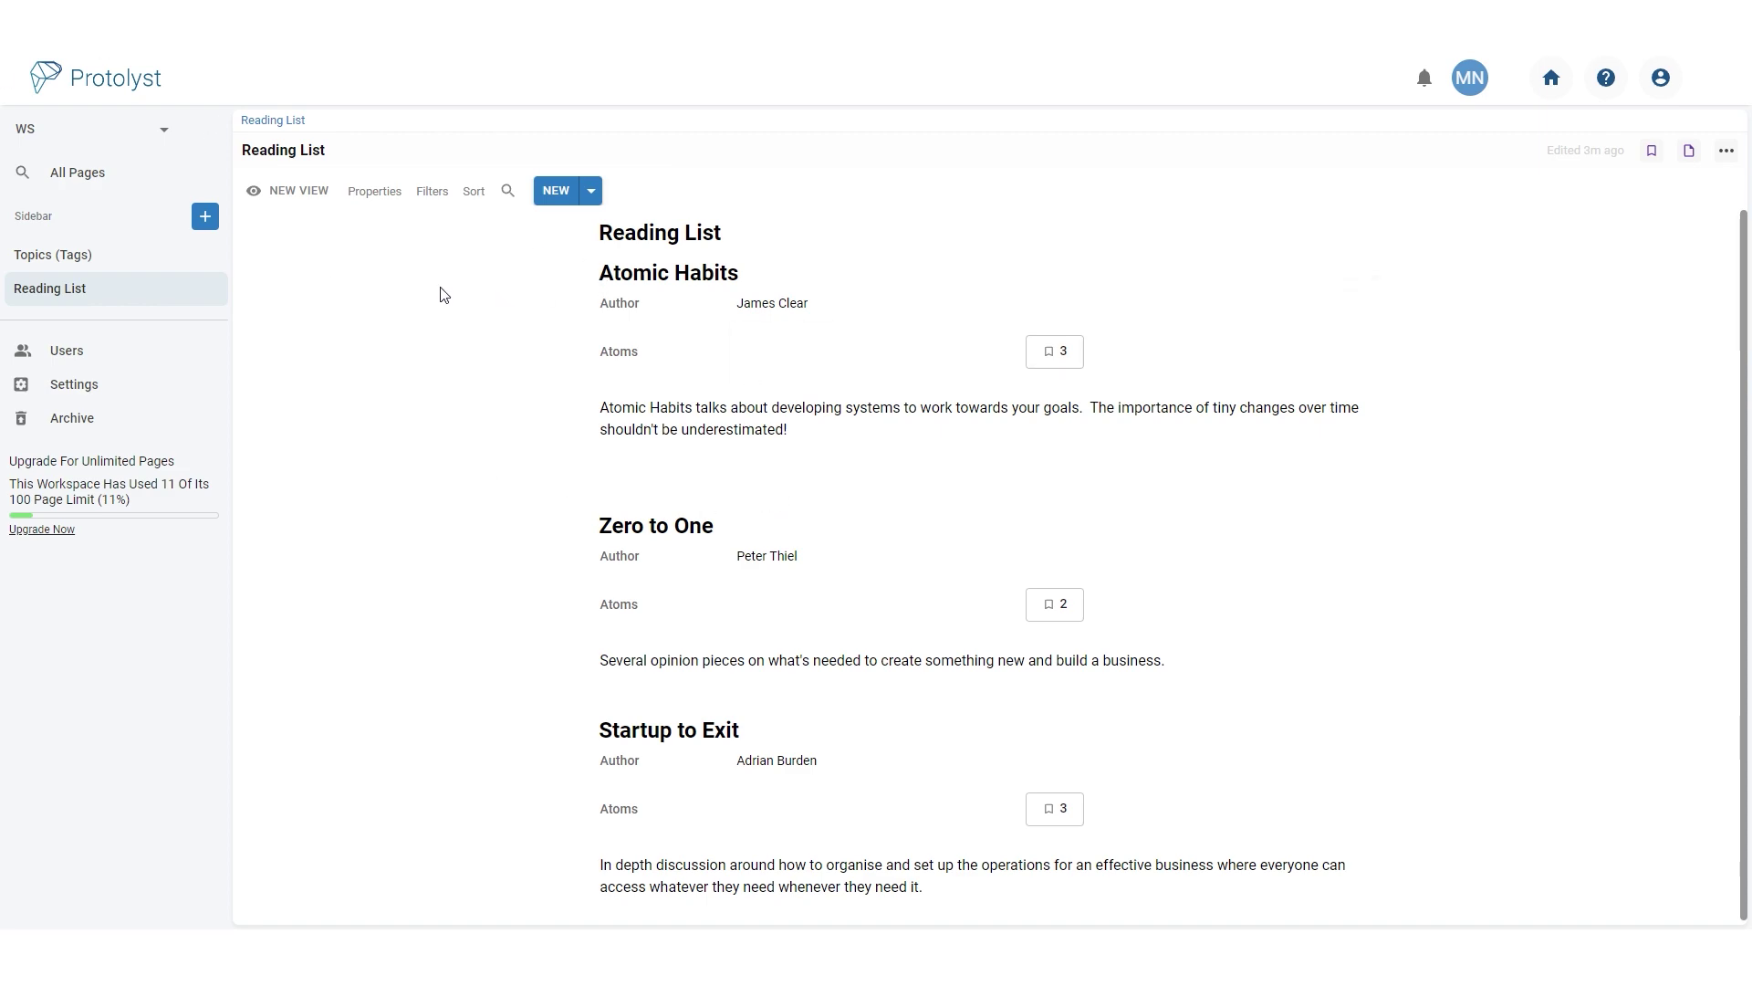
Step: Check the page preview and property display settings of the Reading List's vertical view
left_click(380, 193)
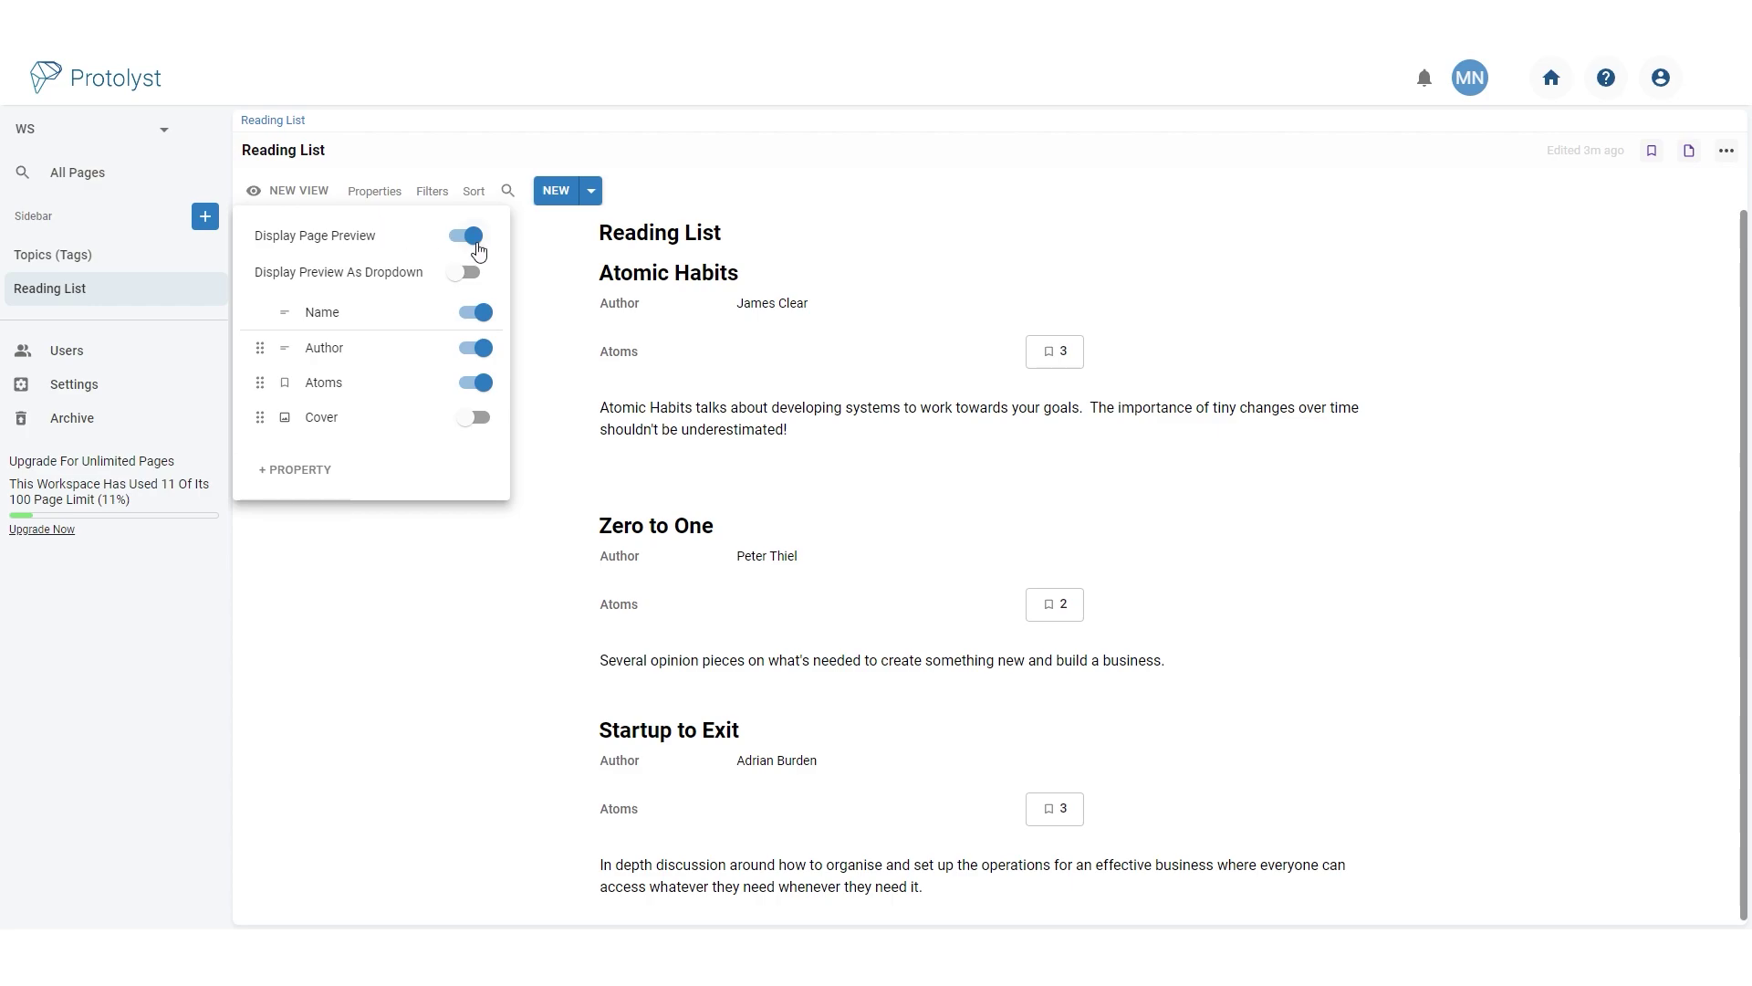
left_click(745, 442)
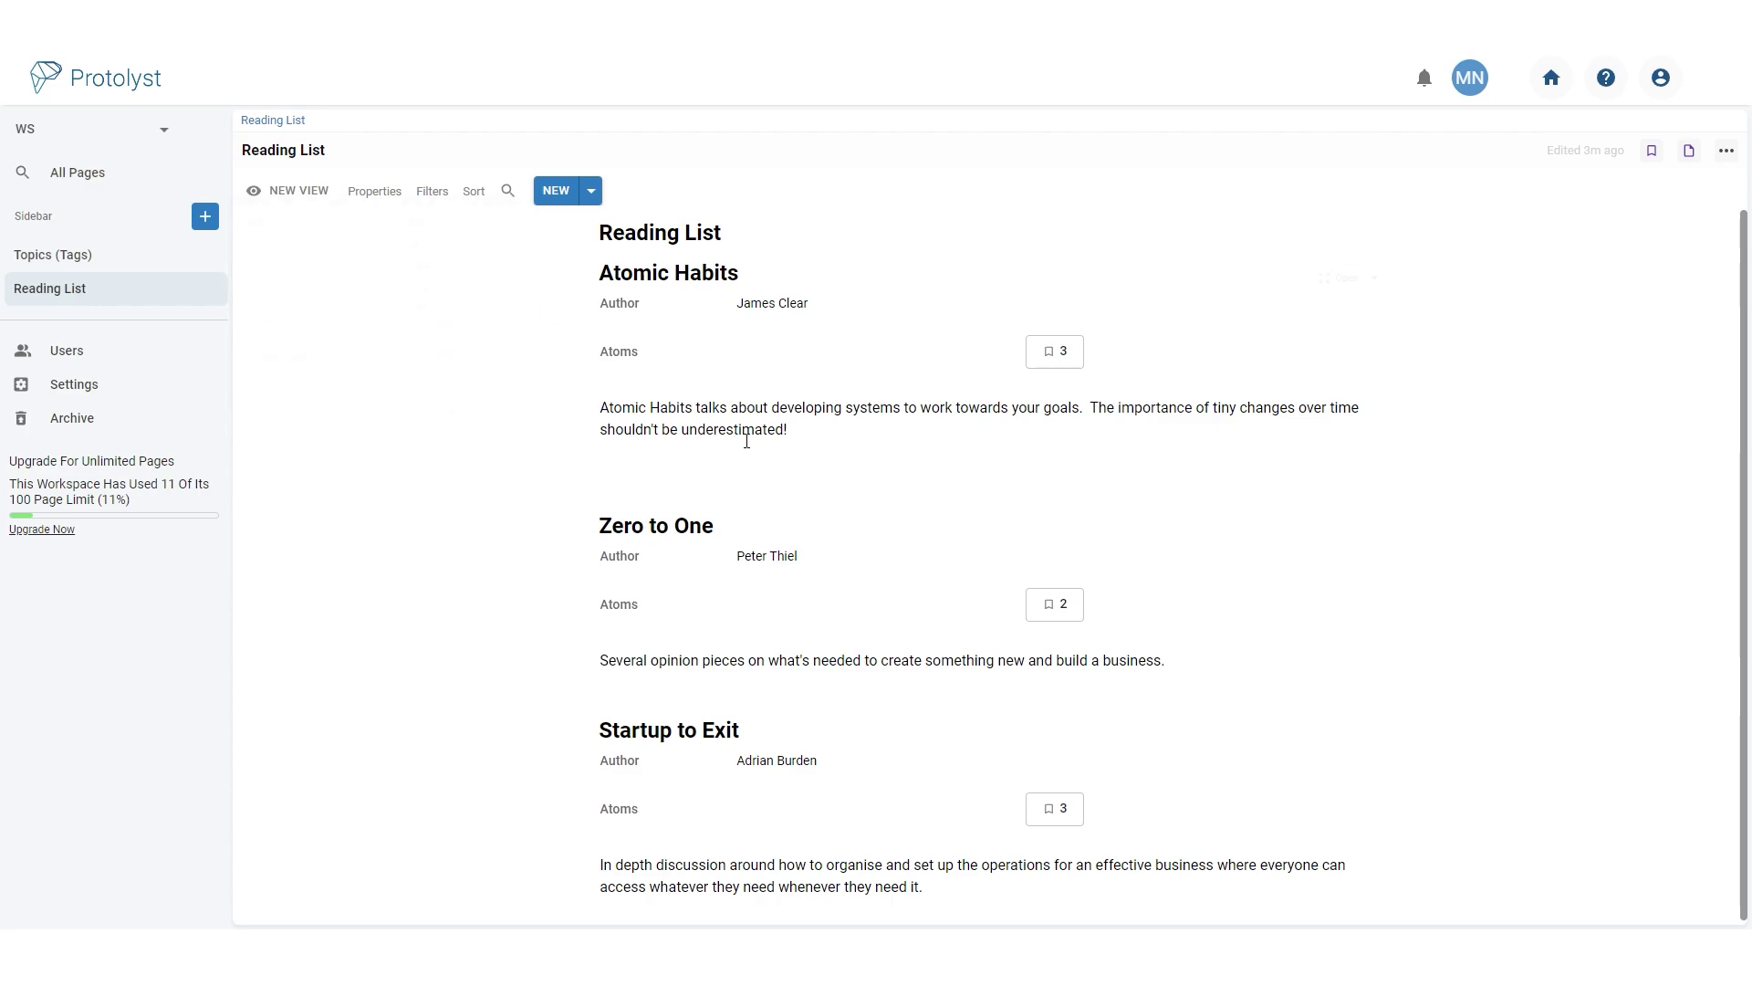